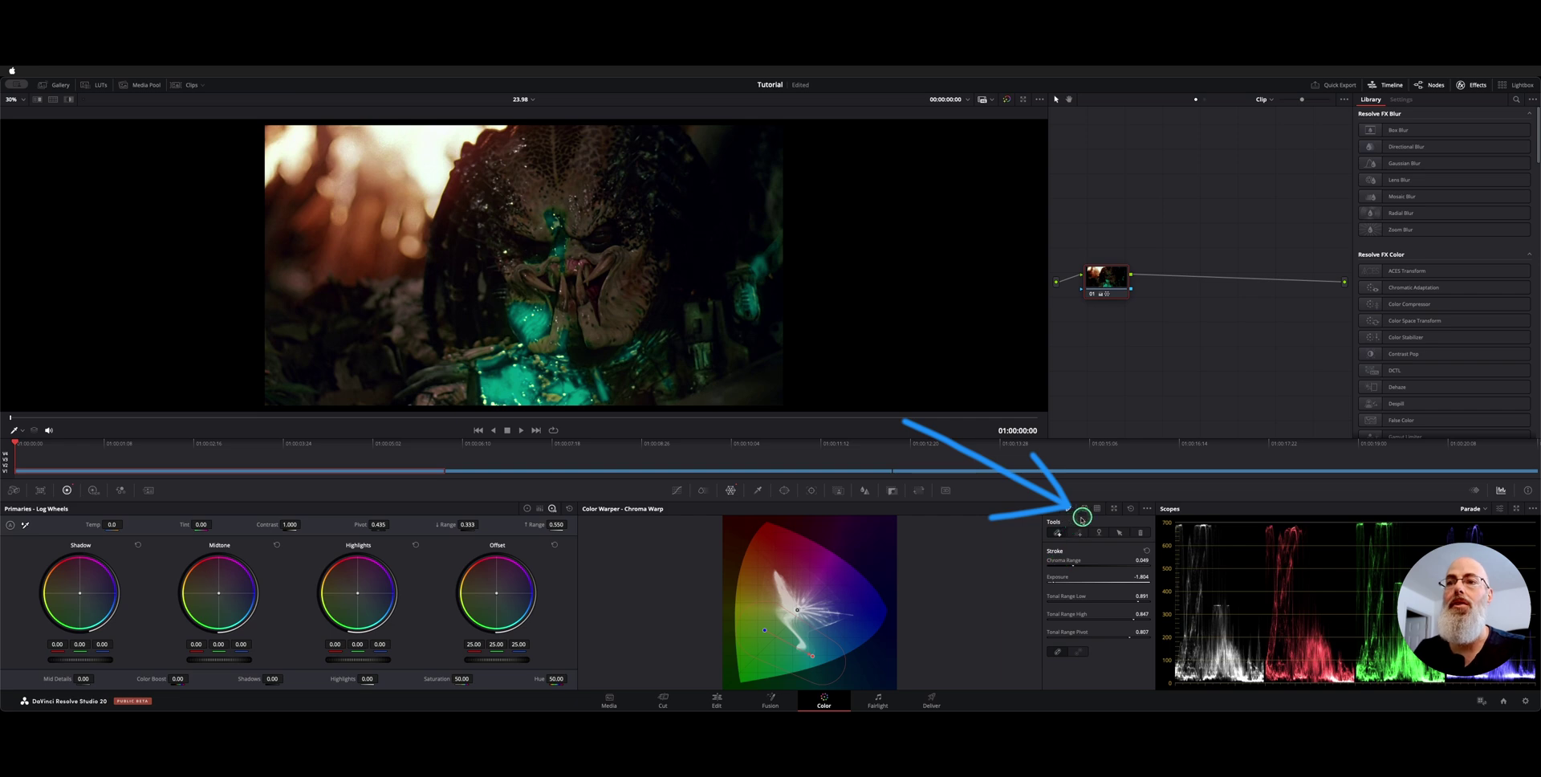
# - Examine the Color Warper's Hue - Saturation mesh, the custom curves and the HSL qualifier controls
pyautogui.click(1097, 508)
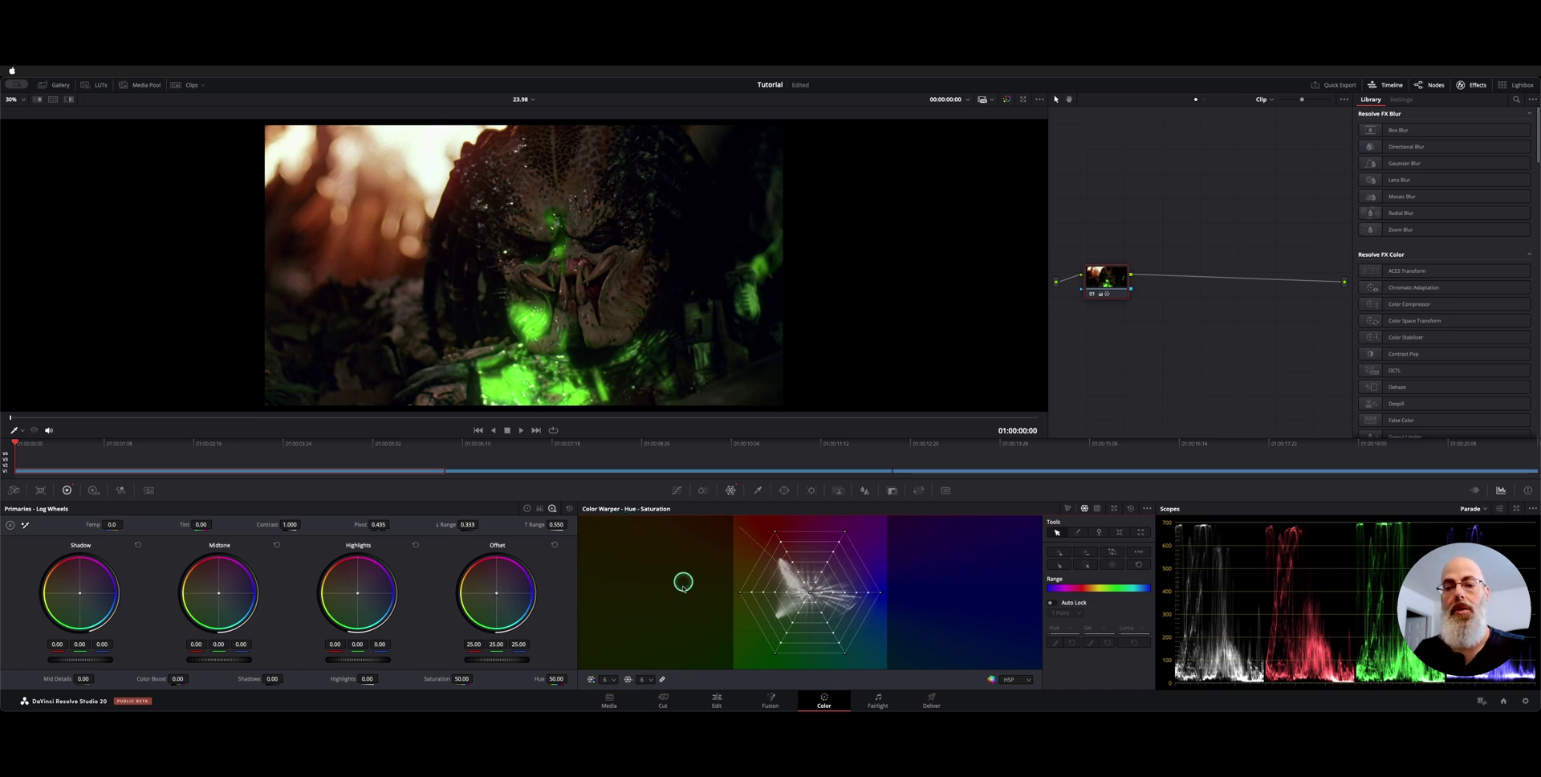
pyautogui.click(677, 490)
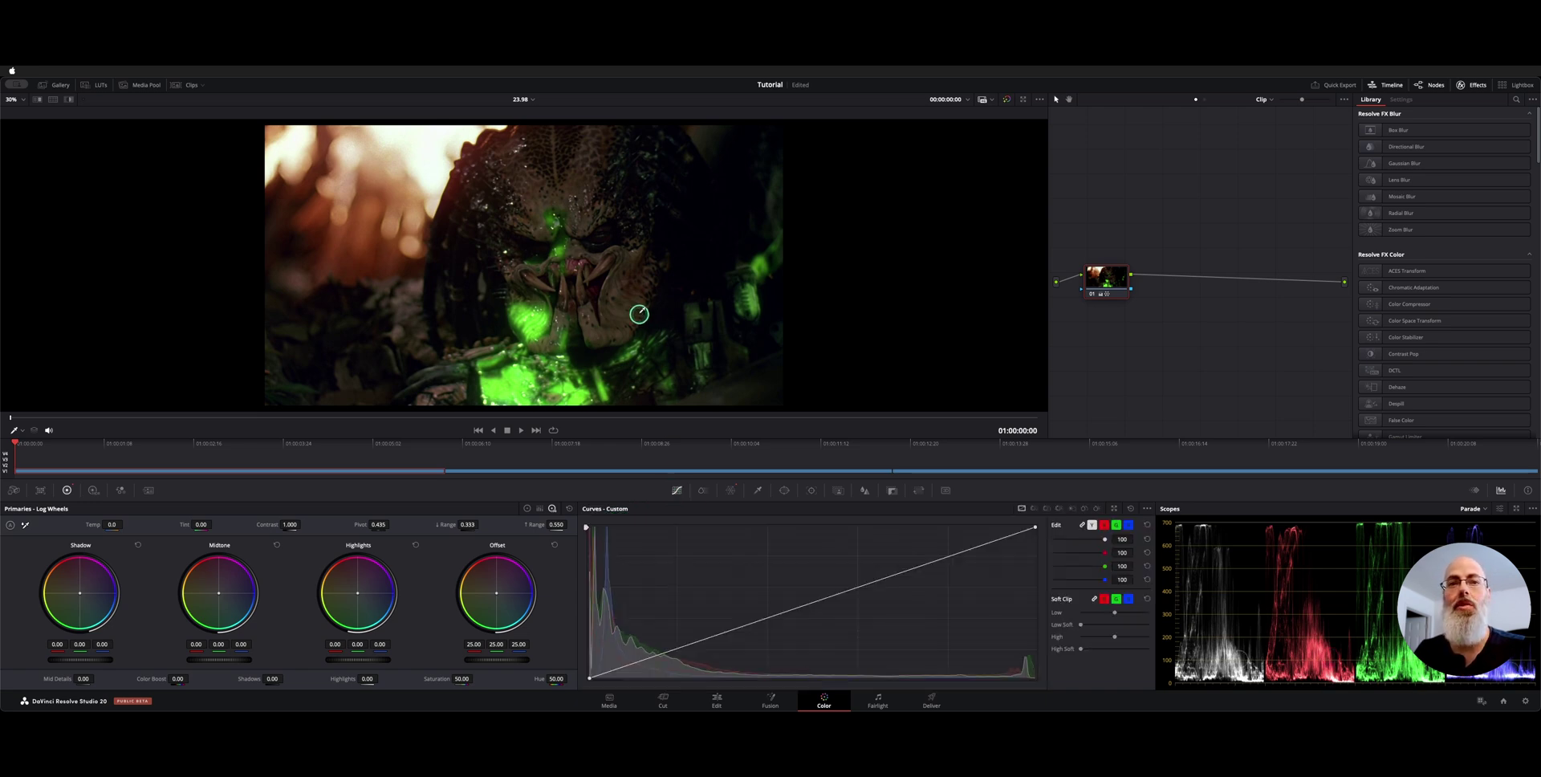
pyautogui.click(758, 491)
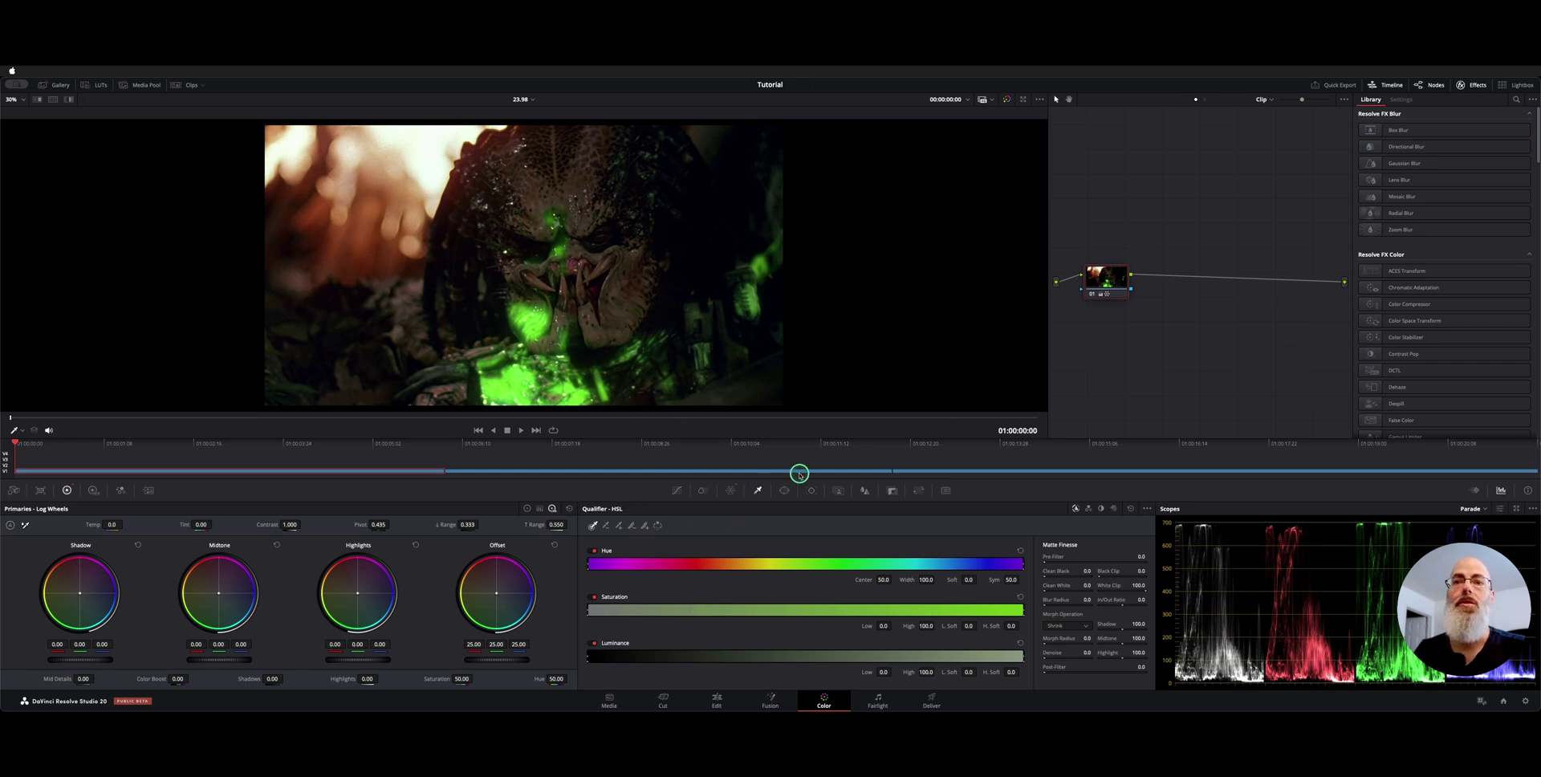
# - Reset node 01, set the Color Warper to Chroma Warp, and move the node slightly lower in the node graph
pyautogui.click(730, 490)
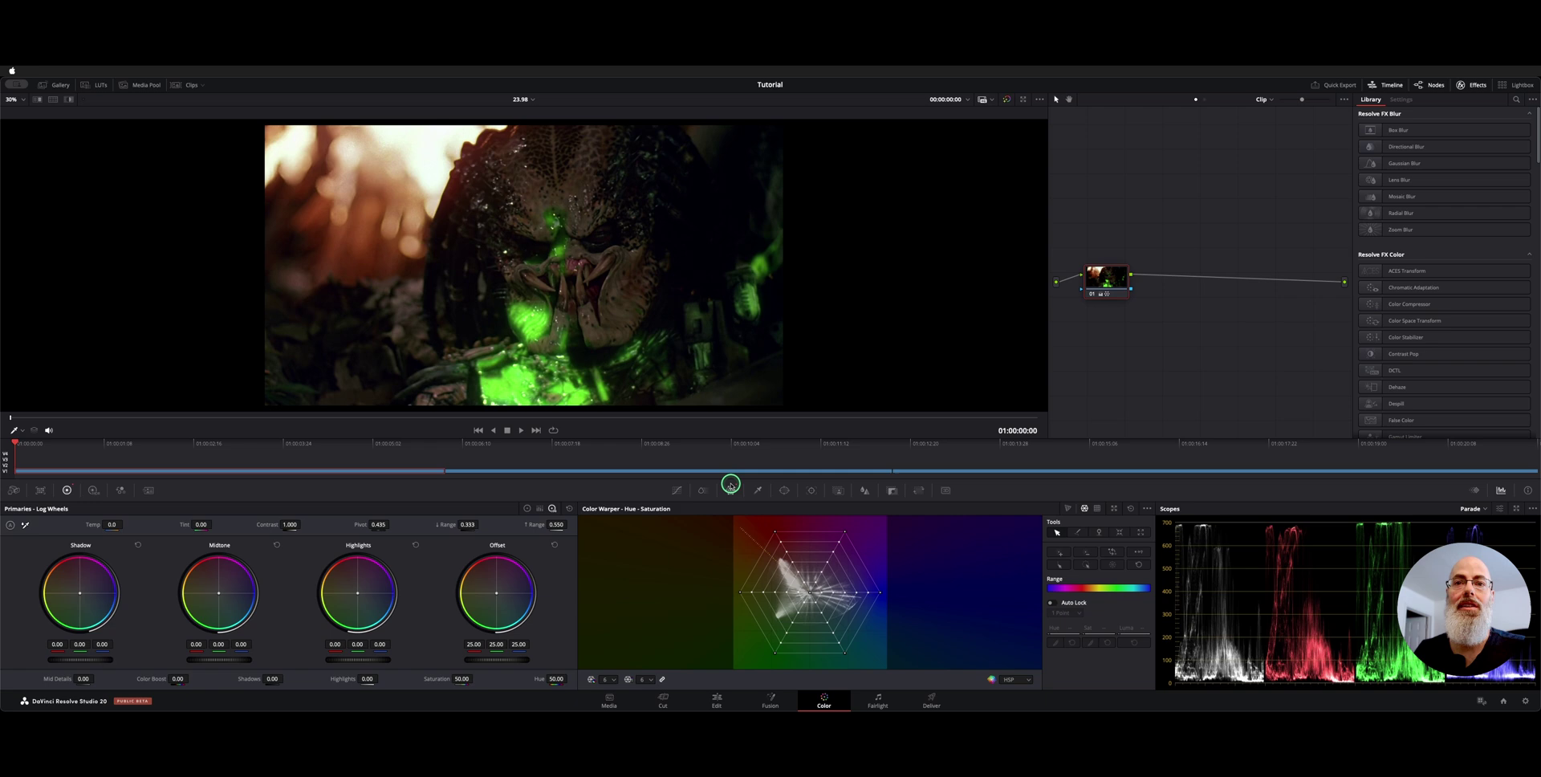
pyautogui.rightClick(1104, 284)
pyautogui.click(1108, 289)
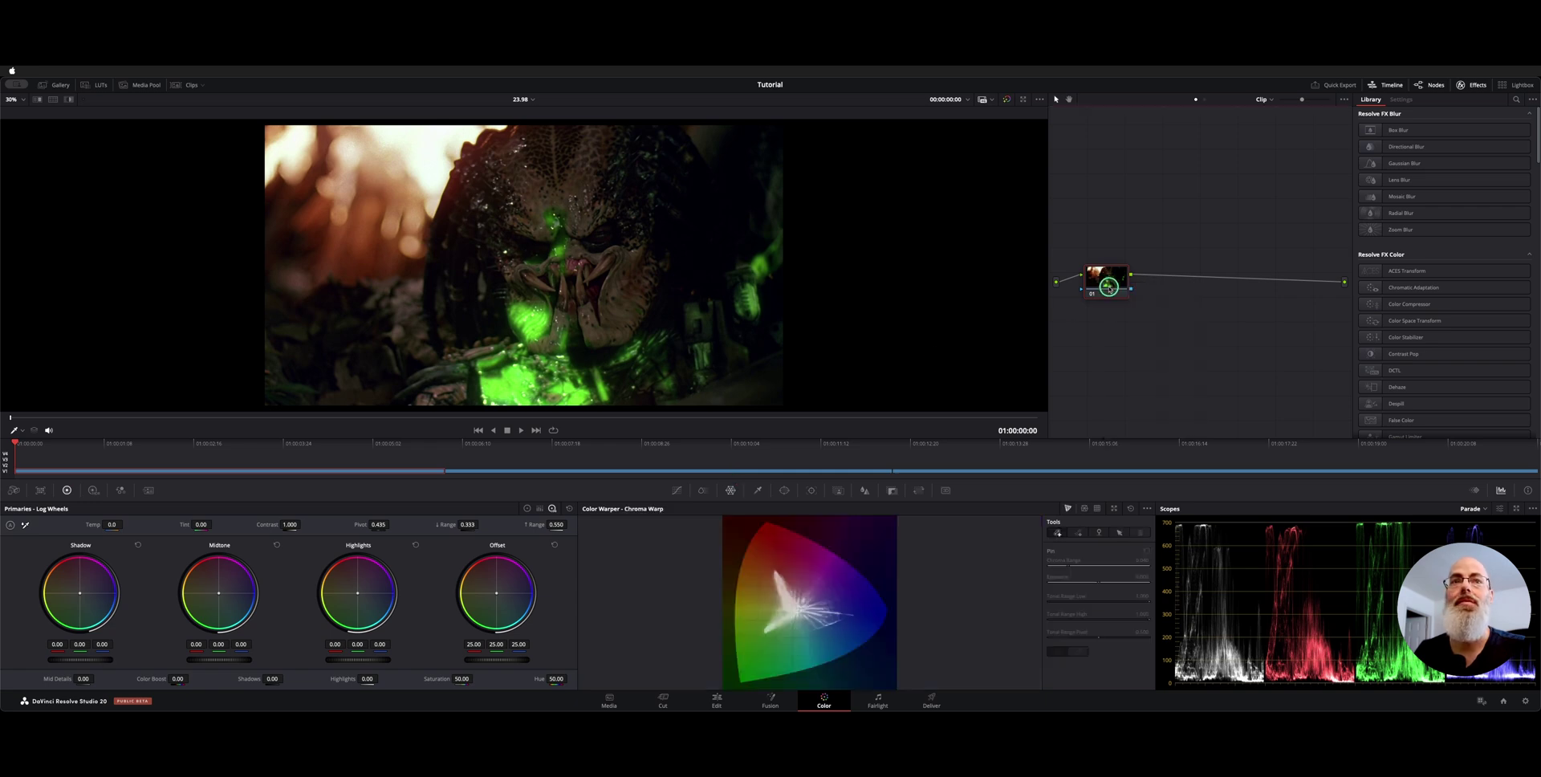
pyautogui.moveTo(1106, 277); pyautogui.dragTo(1105, 302)
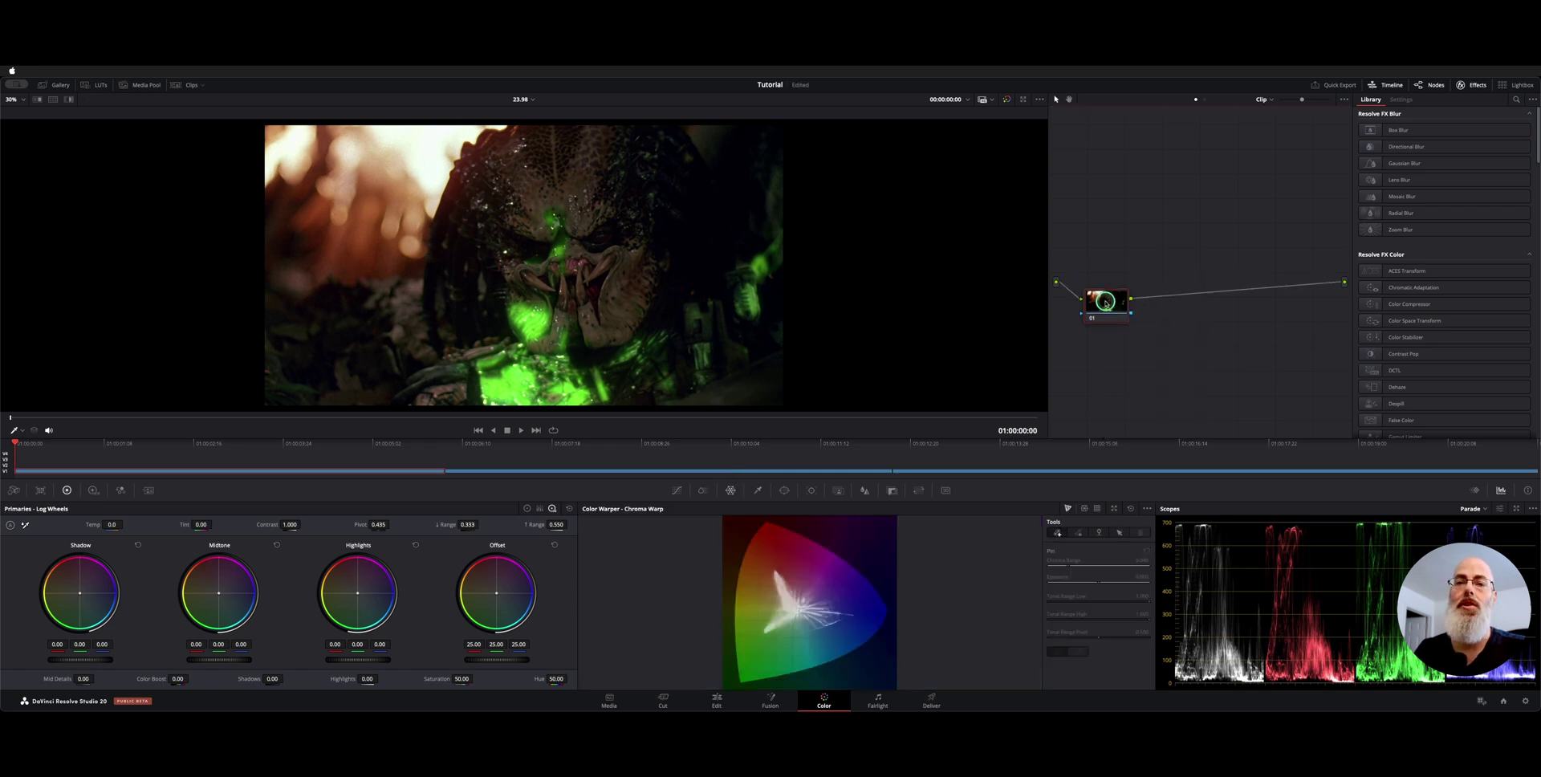
# - Examine the Chroma Warp graph and its tools in an enlarged floating window, and return the palette to its docked place
pyautogui.click(1115, 510)
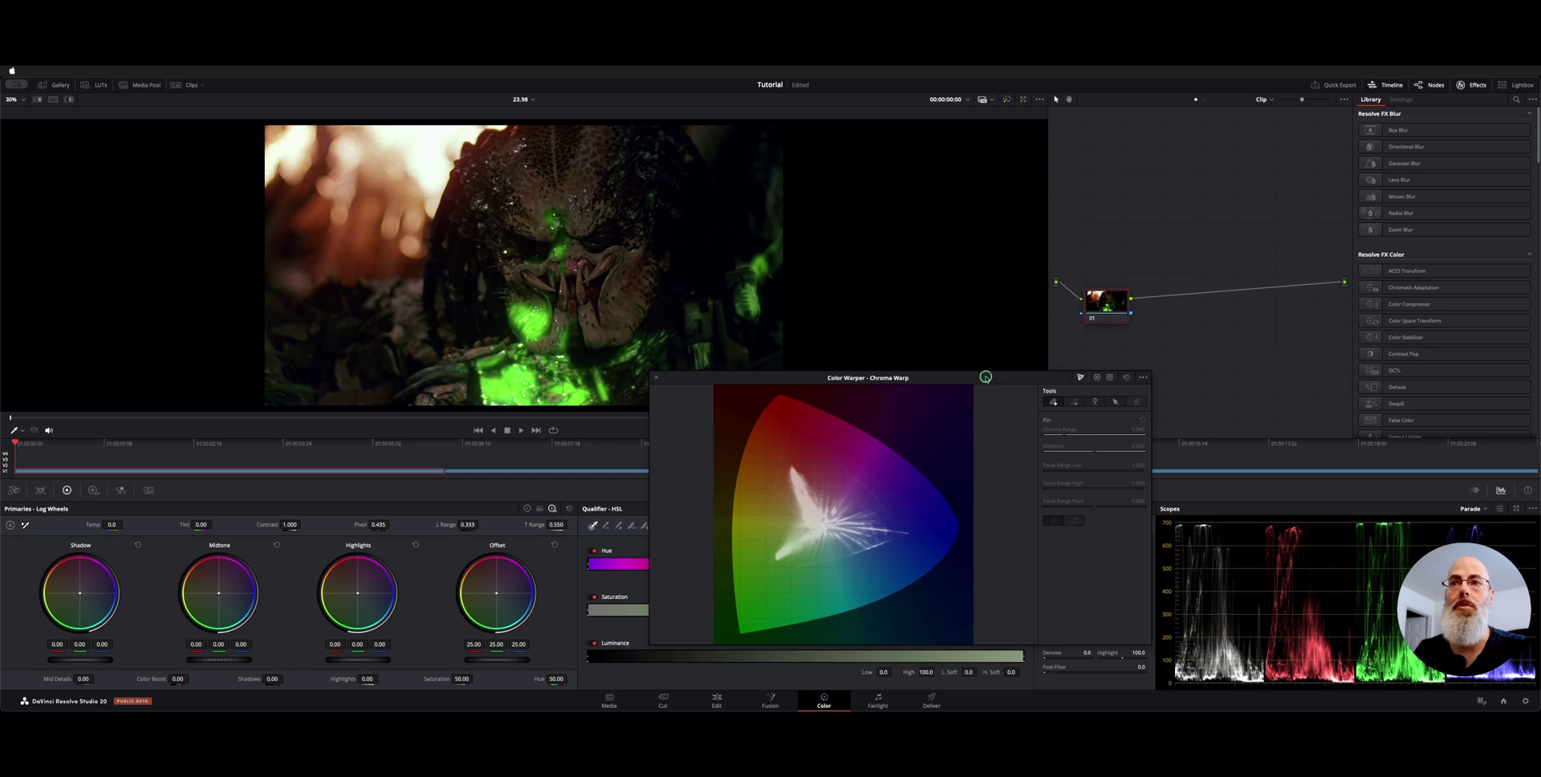
pyautogui.moveTo(986, 376); pyautogui.dragTo(827, 327)
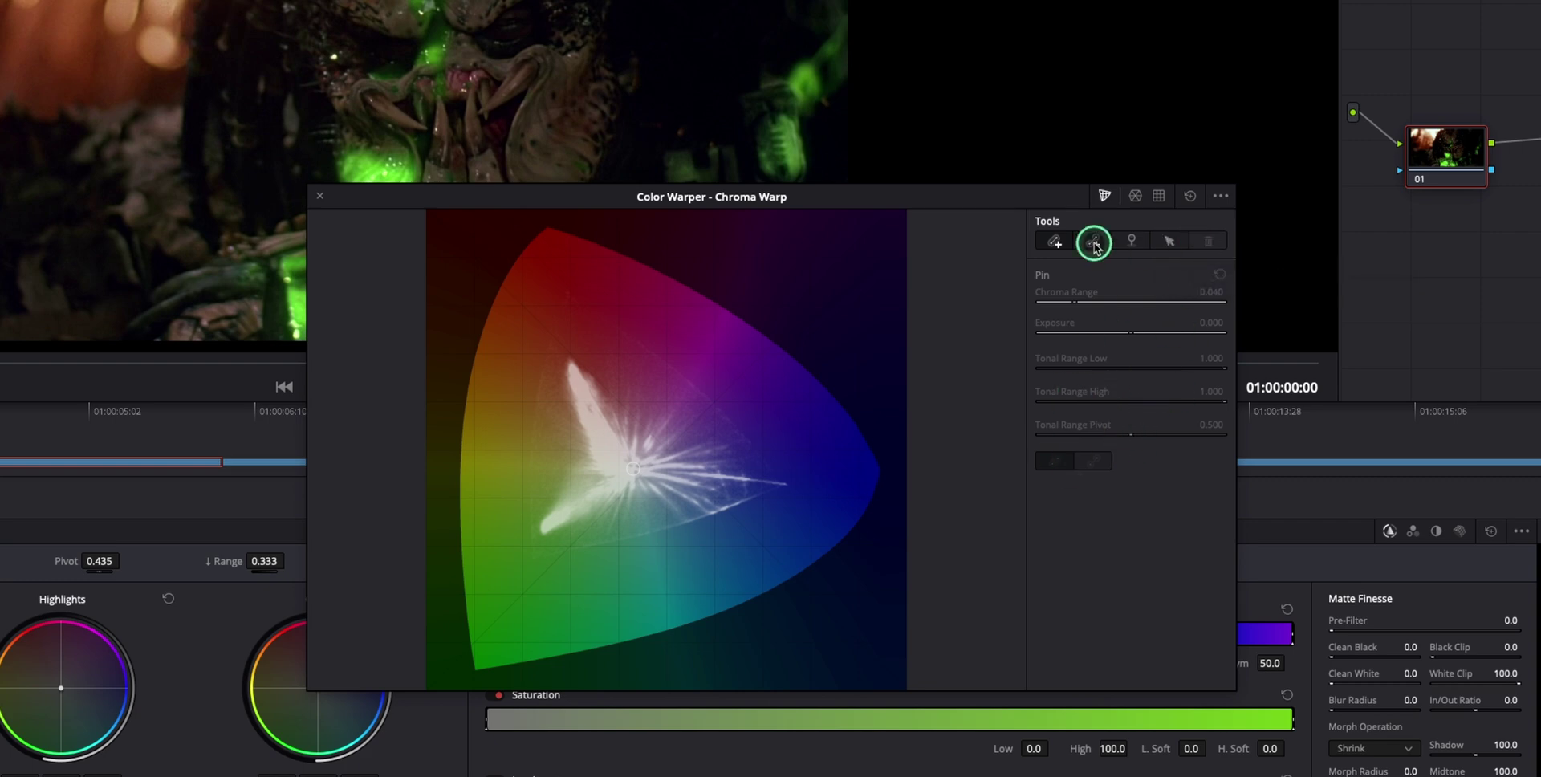
pyautogui.moveTo(1014, 200); pyautogui.dragTo(1540, 279)
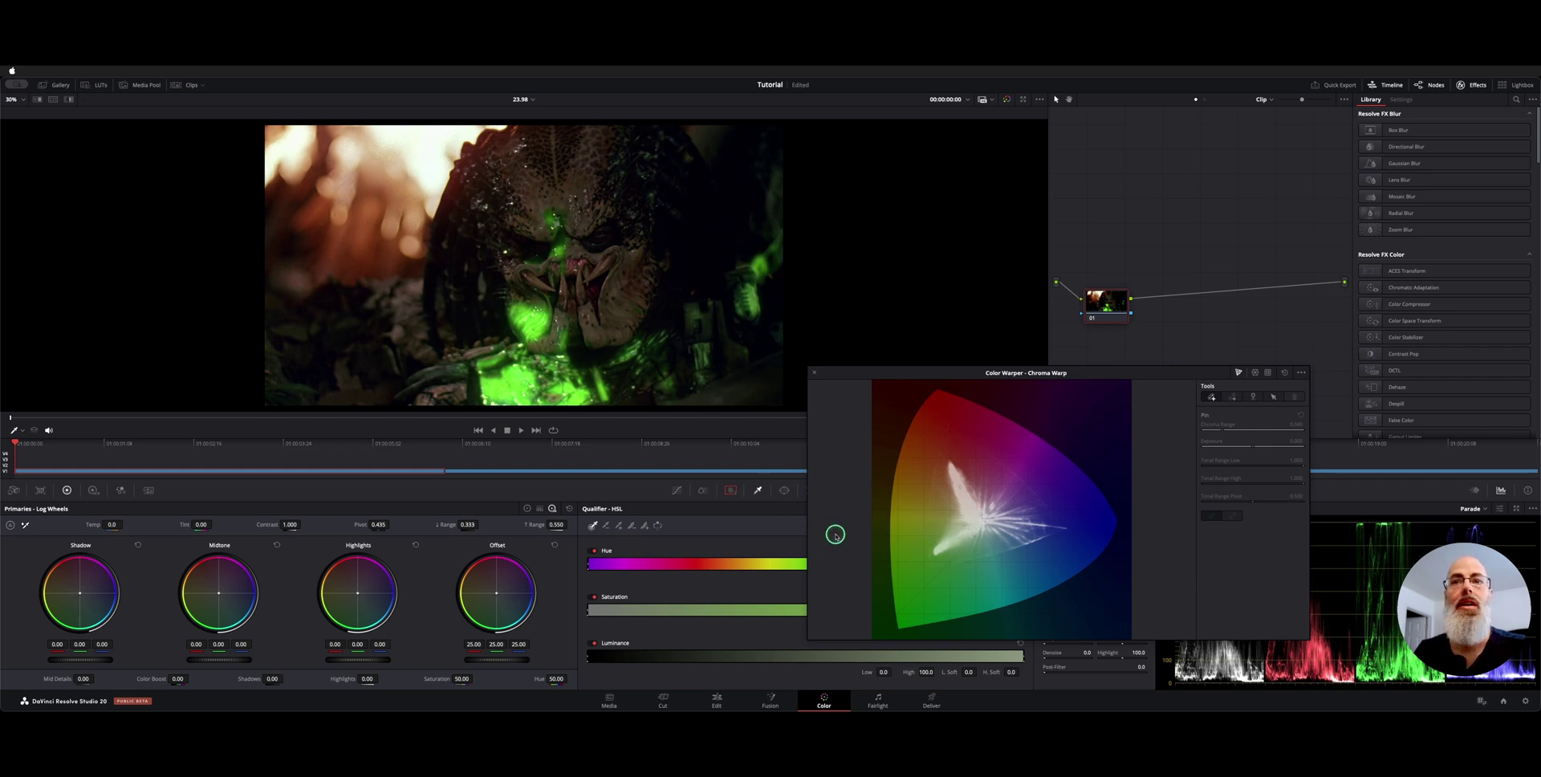
pyautogui.click(732, 494)
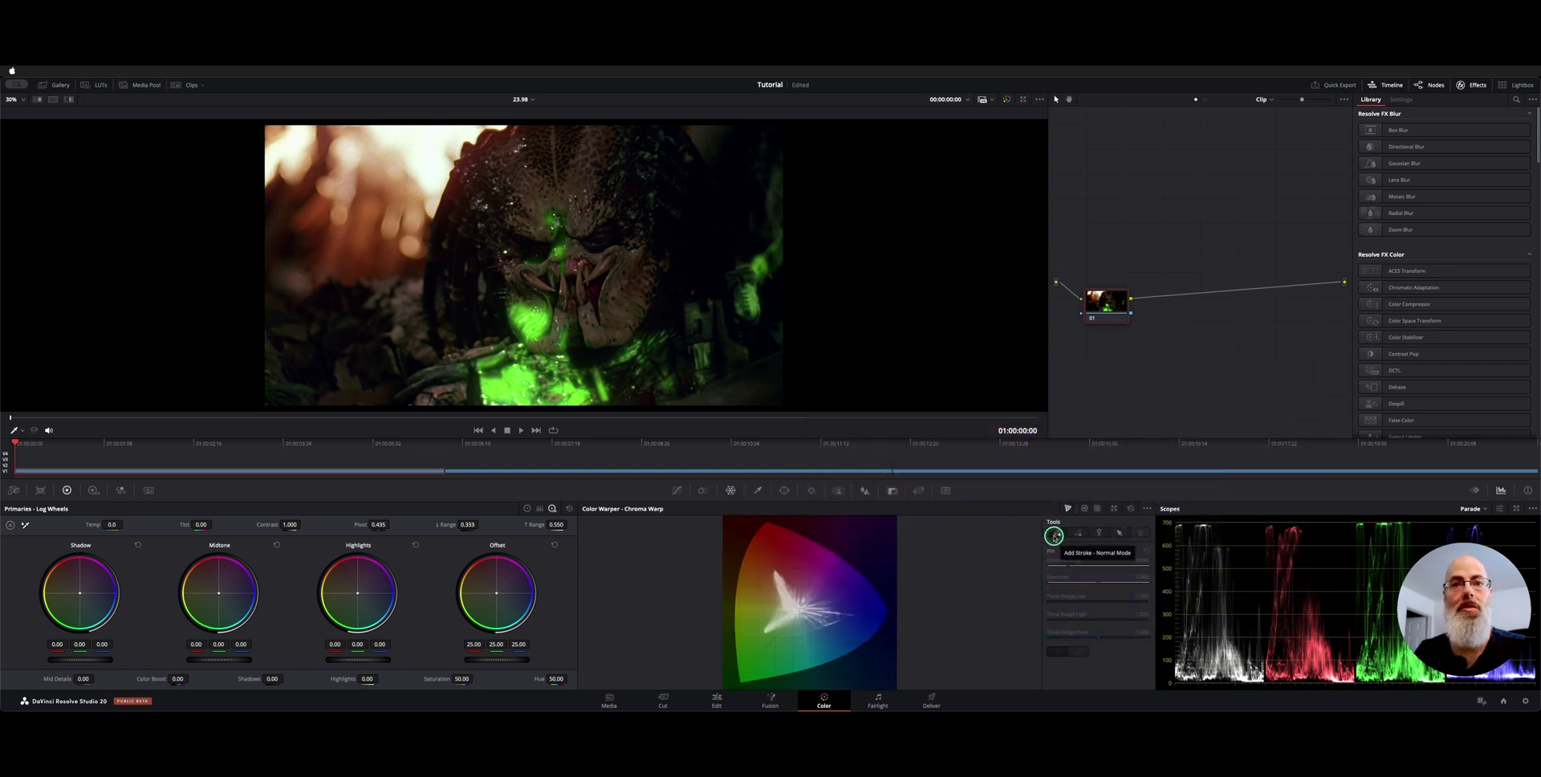
# - Add a normal-mode stroke that shifts the green glow on the creature's chest to teal, and float the Color Warper window
pyautogui.click(1054, 536)
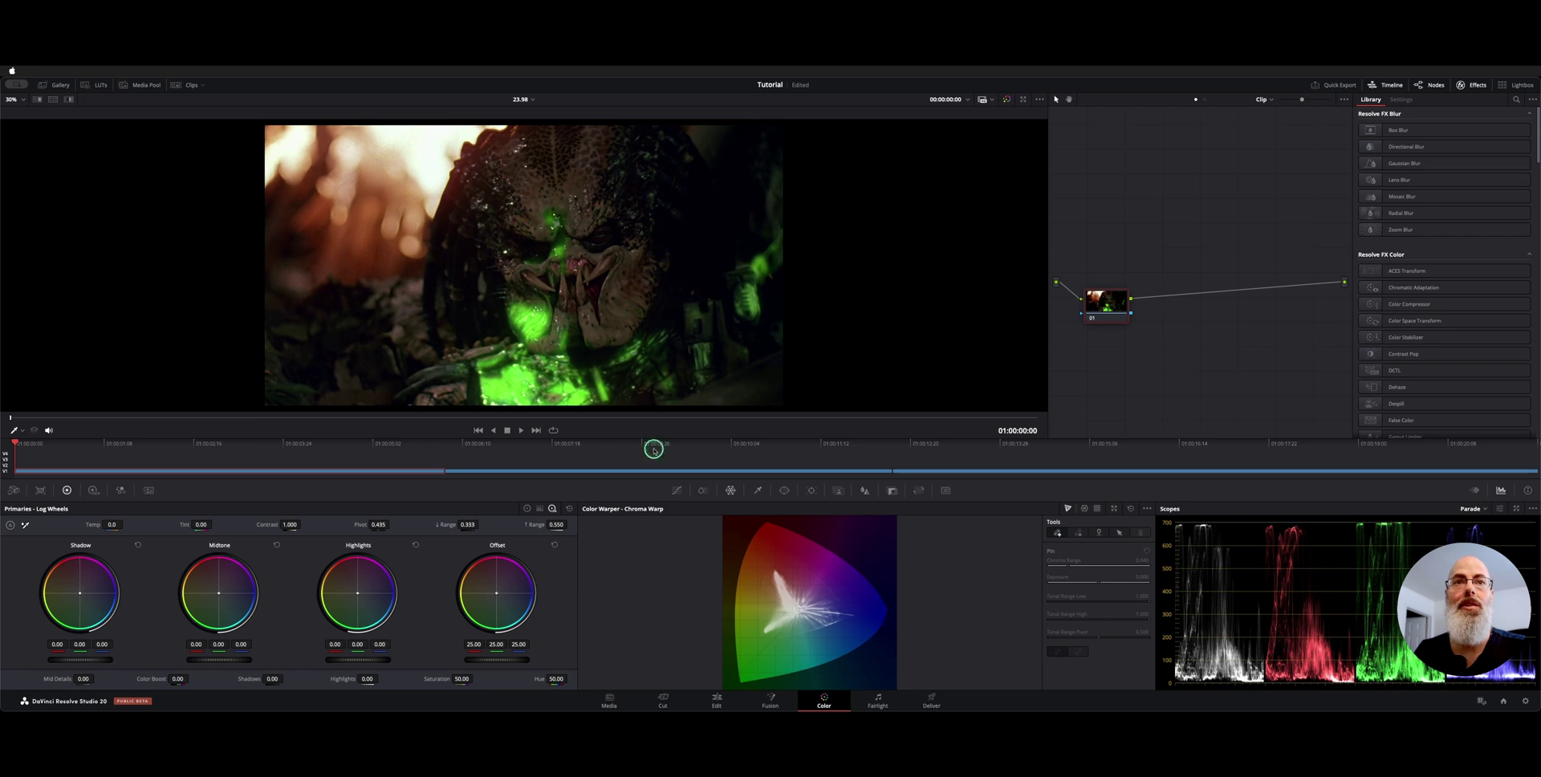
pyautogui.click(511, 375)
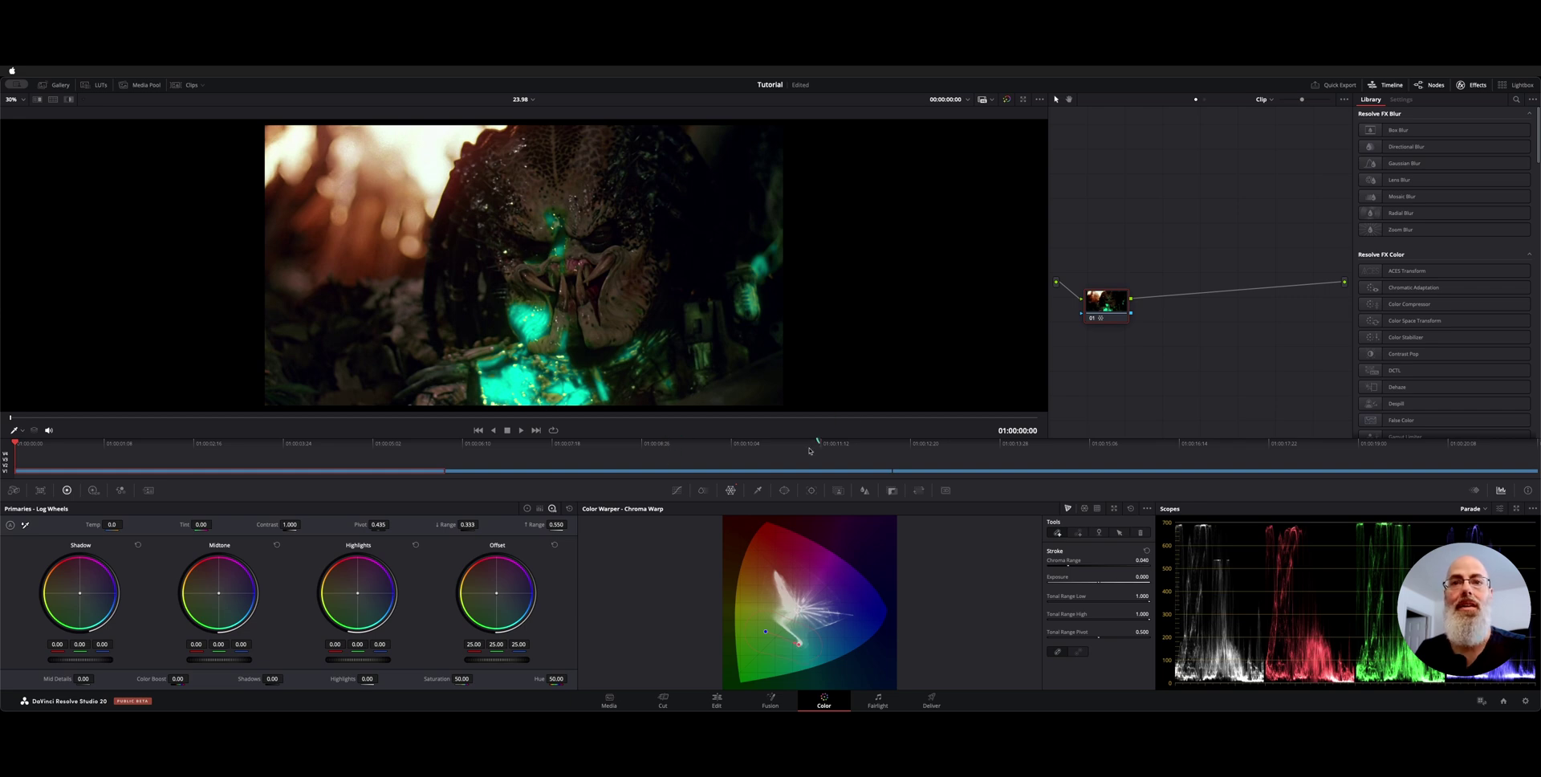
pyautogui.click(1116, 503)
pyautogui.moveTo(906, 368); pyautogui.dragTo(536, 230)
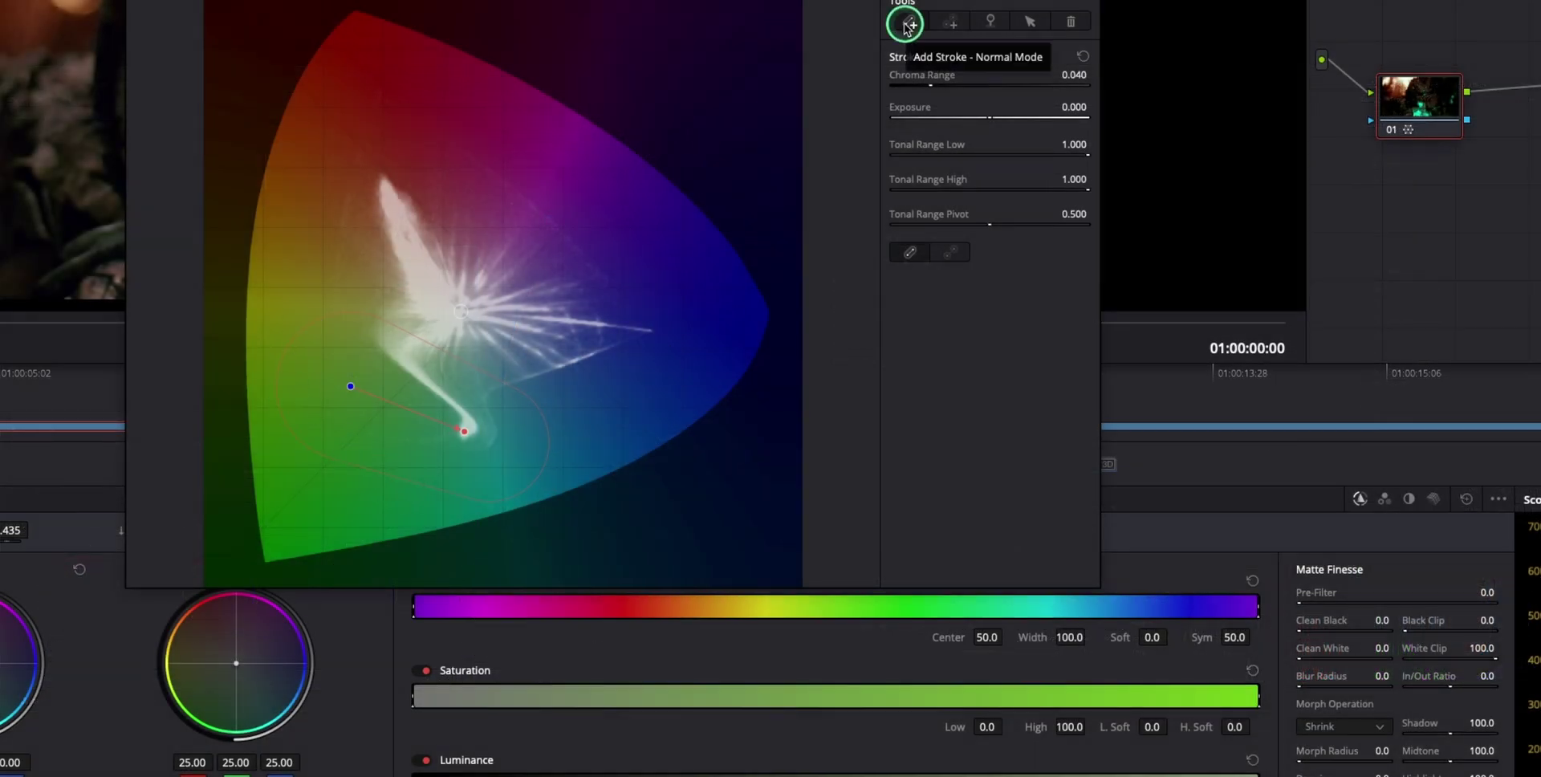
# - Set the stroke's Chroma Range to 0.043 and its Exposure to -0.055
pyautogui.click(907, 24)
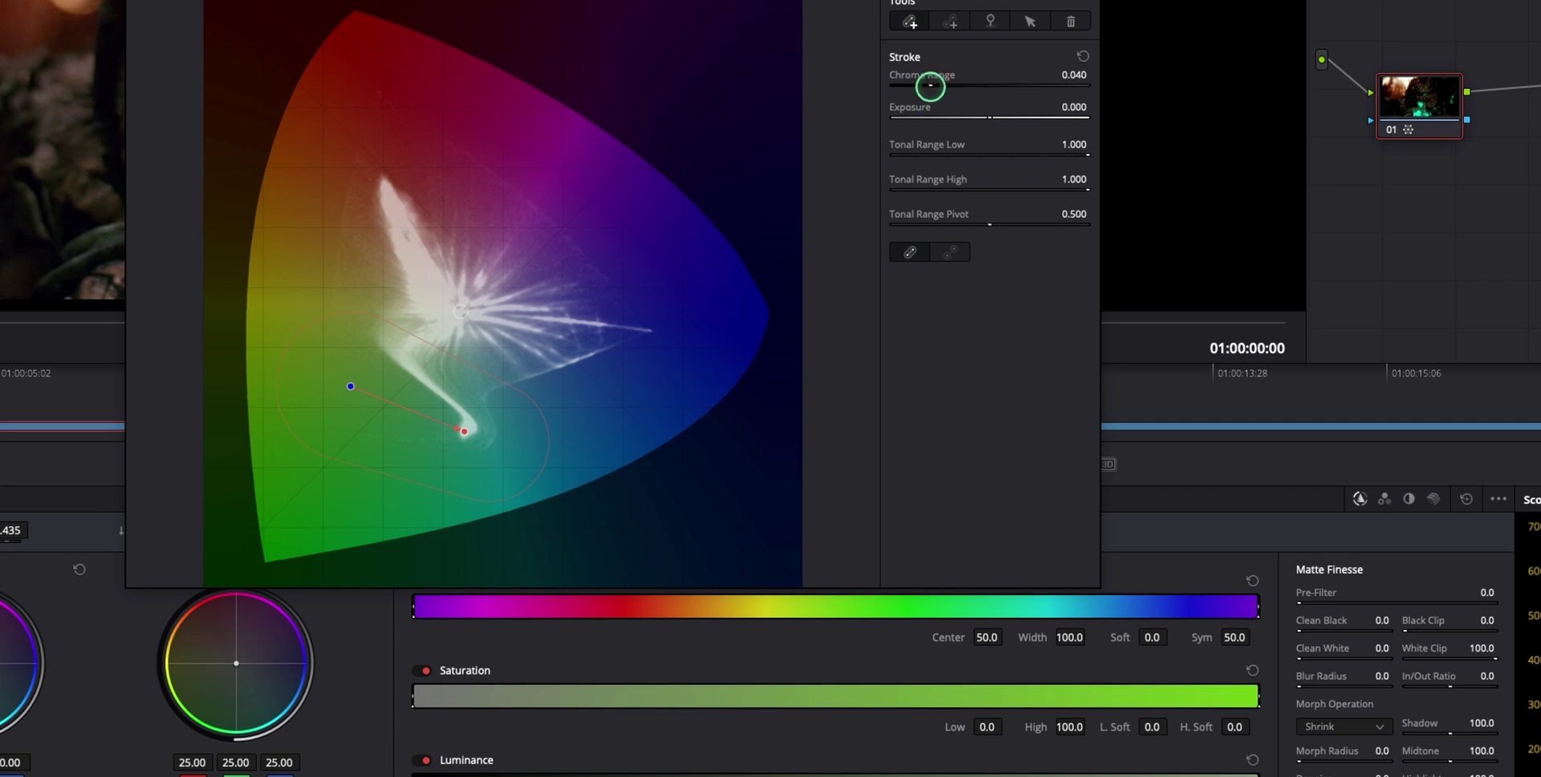
pyautogui.moveTo(911, 89); pyautogui.dragTo(533, 117)
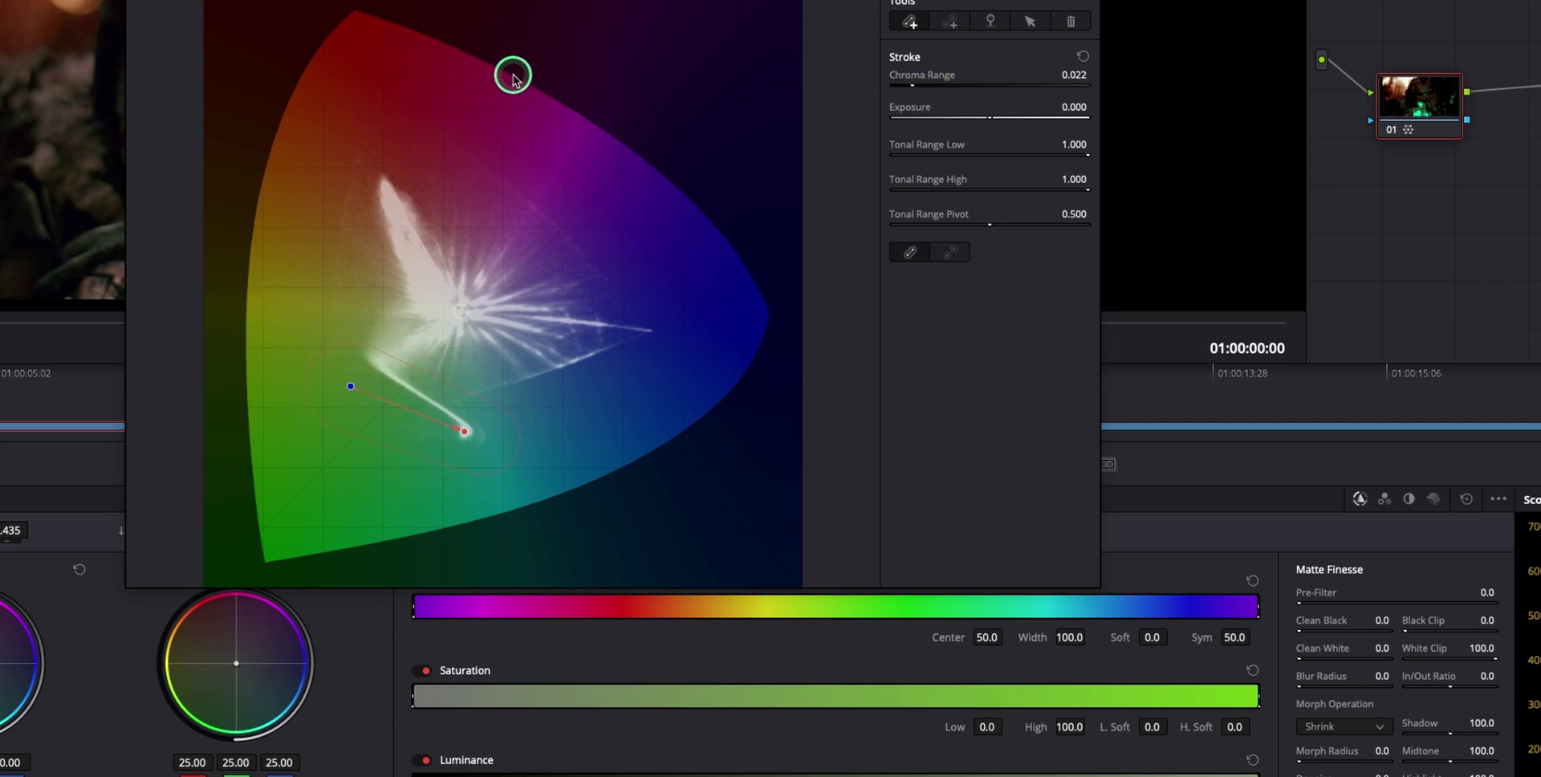
pyautogui.moveTo(428, 0); pyautogui.dragTo(859, 7)
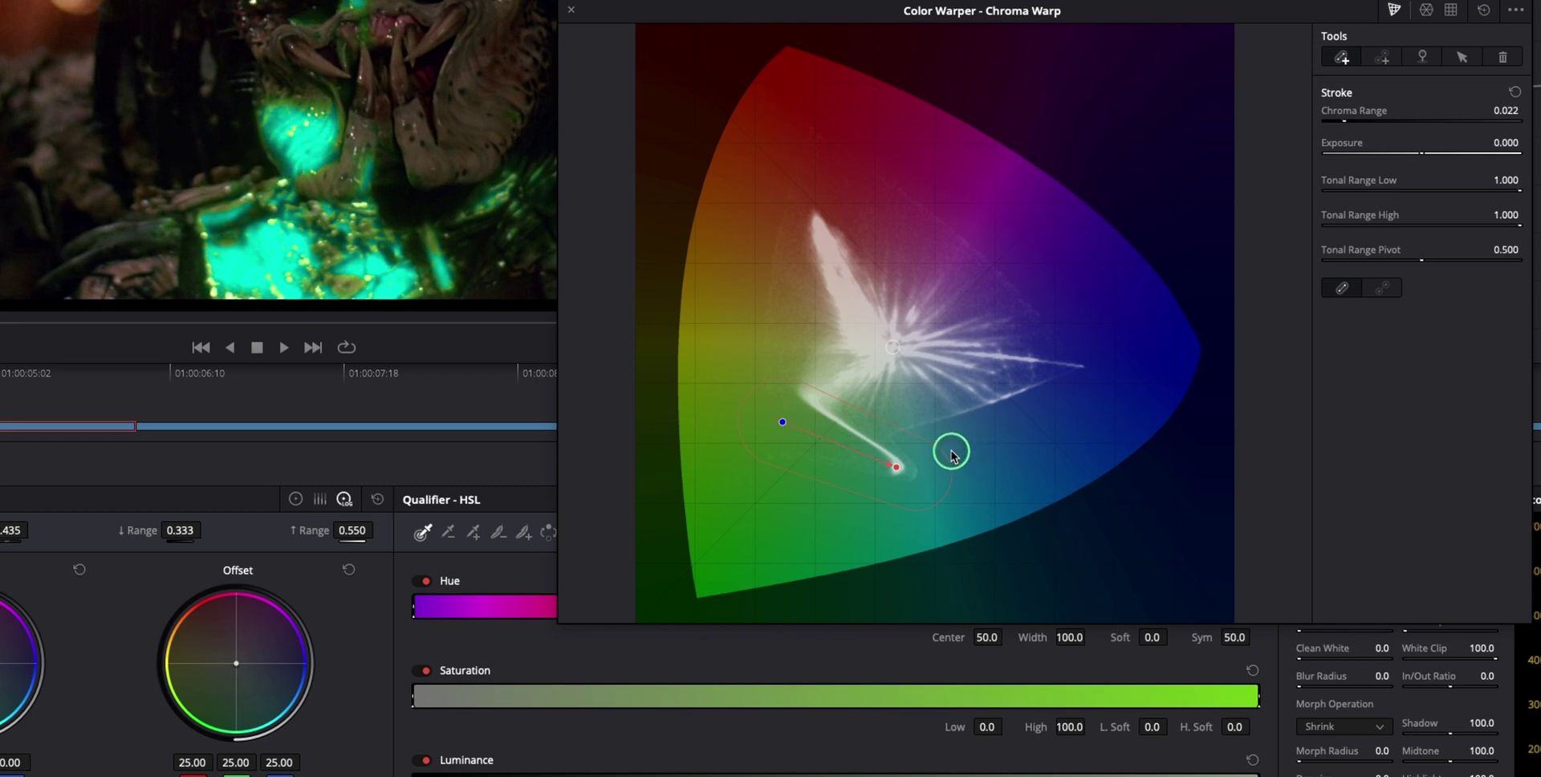
pyautogui.moveTo(1344, 121); pyautogui.dragTo(1354, 120)
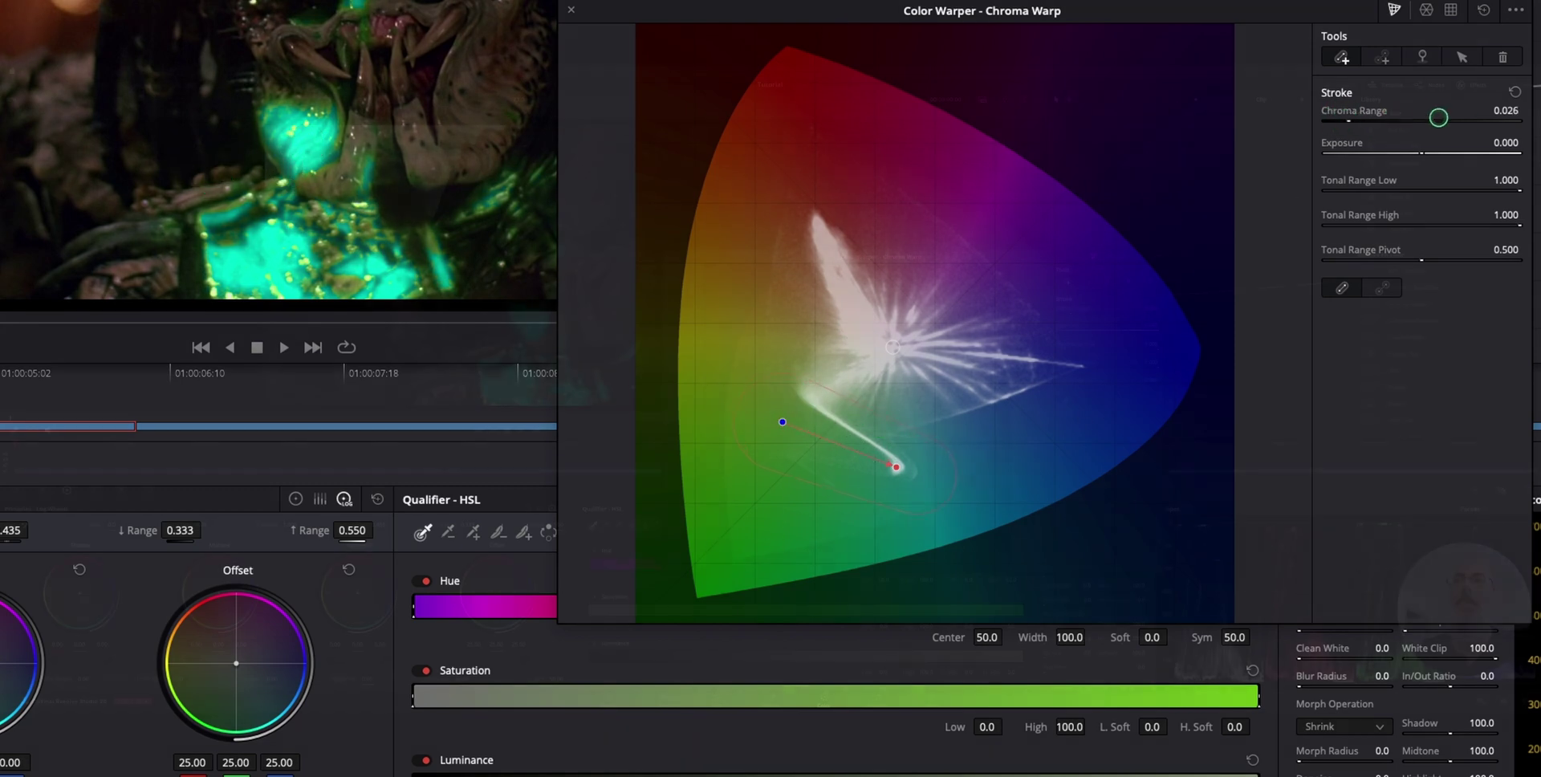
pyautogui.moveTo(1073, 313); pyautogui.dragTo(1067, 312)
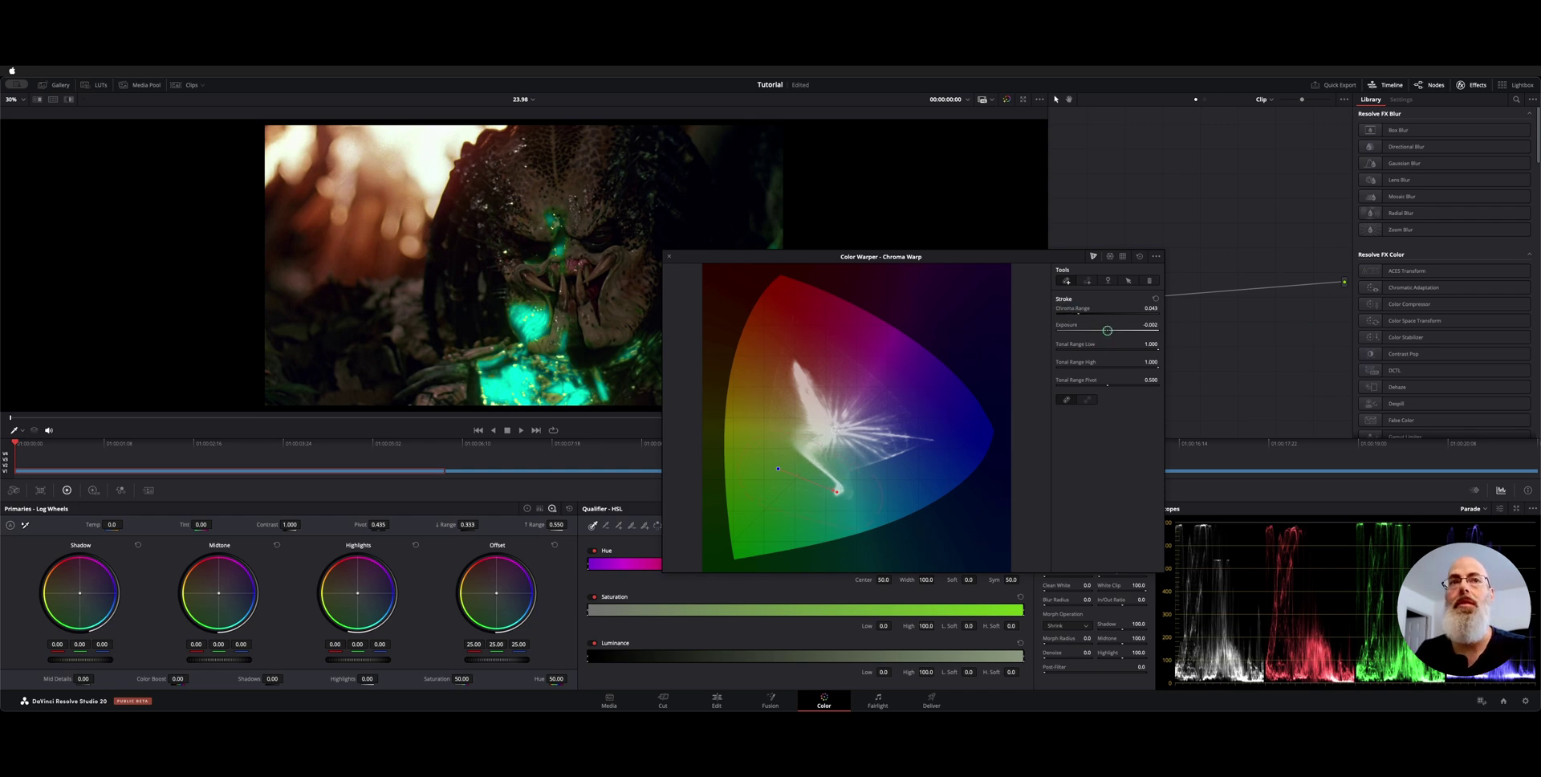
pyautogui.moveTo(1017, 346); pyautogui.dragTo(1164, 357)
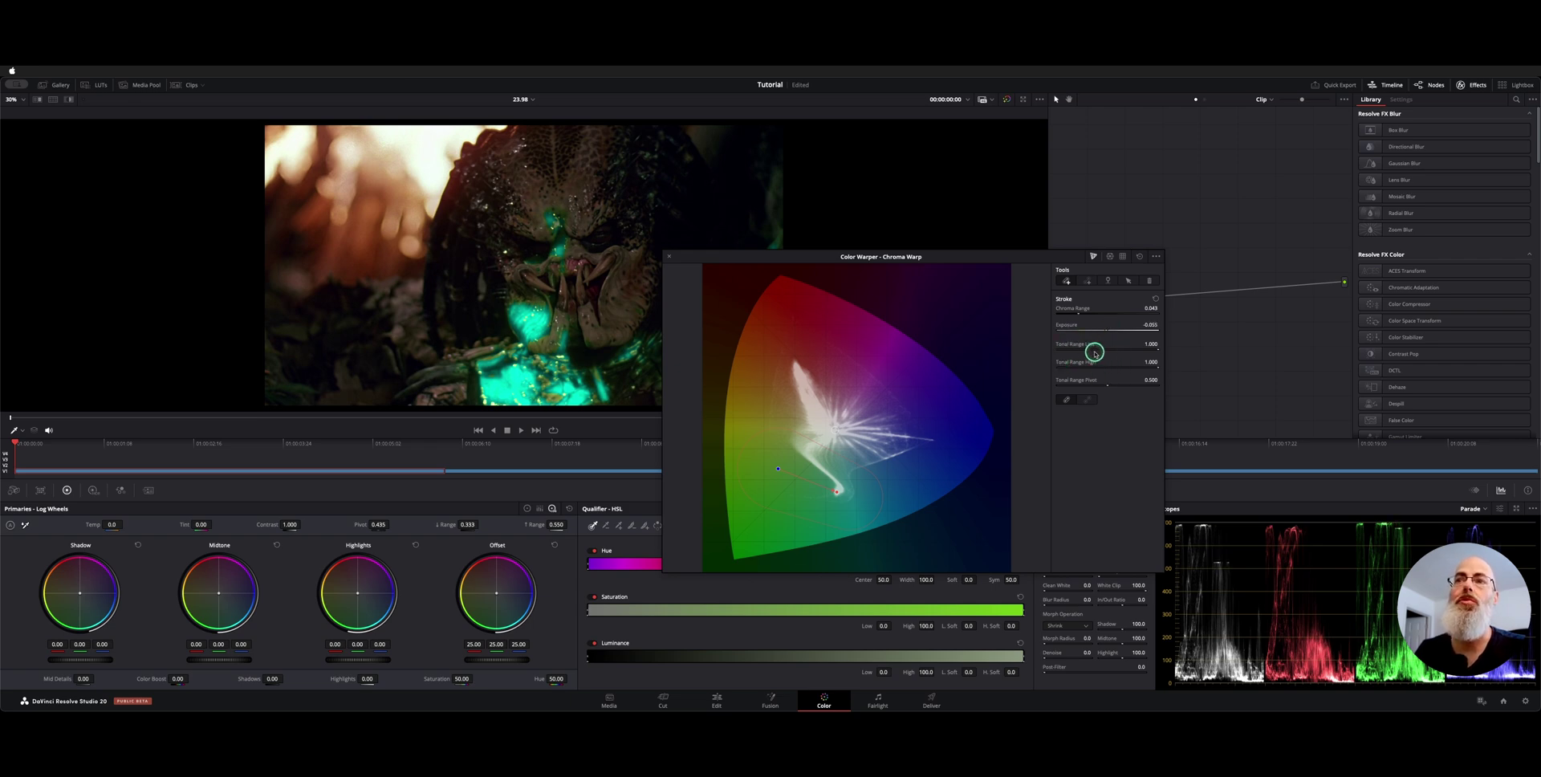
# - Set the stroke's Tonal Range Low to 0.999 and reposition the floating Color Warper window
pyautogui.moveTo(897, 257); pyautogui.dragTo(1130, 256)
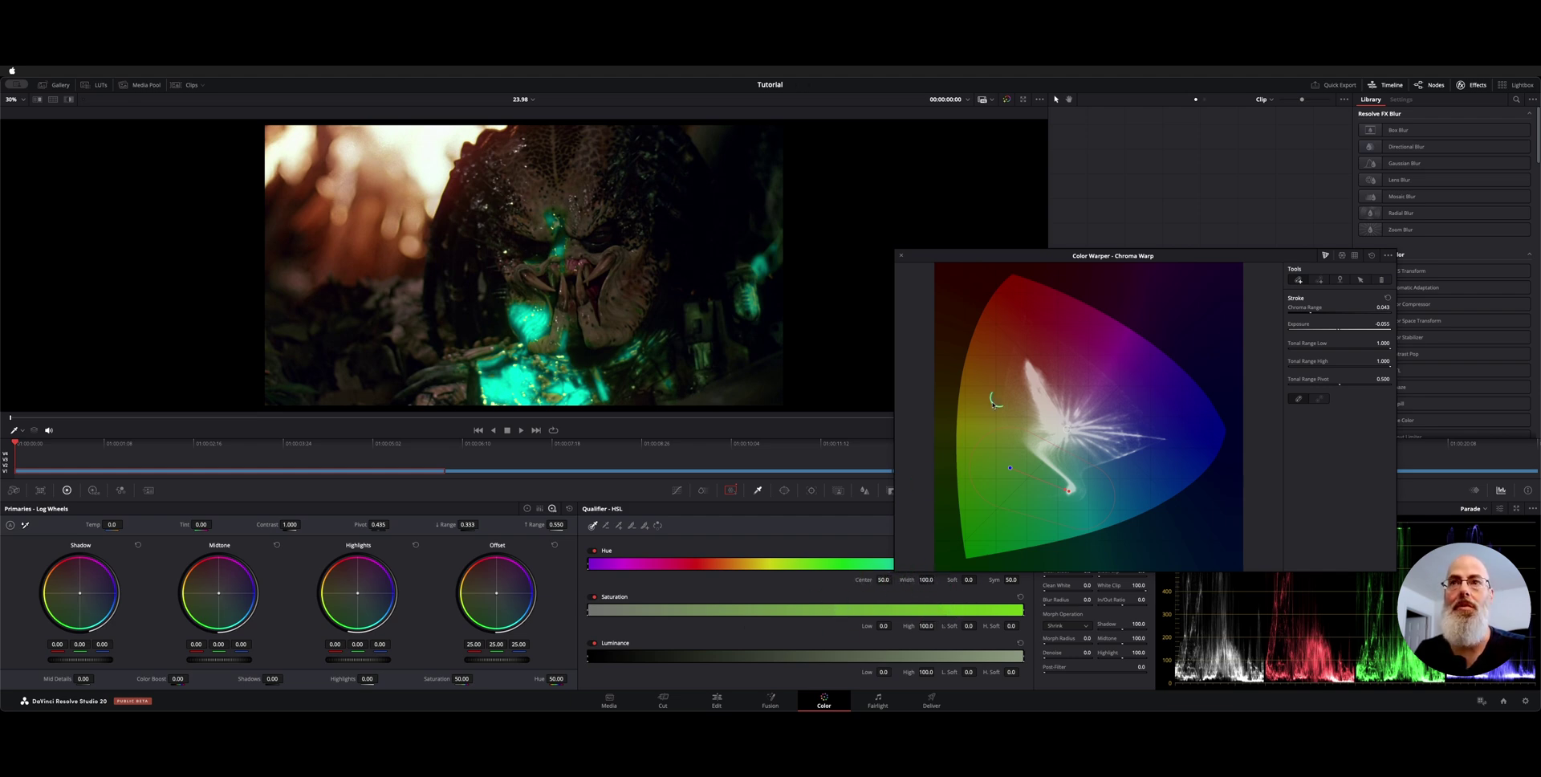
pyautogui.moveTo(1100, 248); pyautogui.dragTo(948, 254)
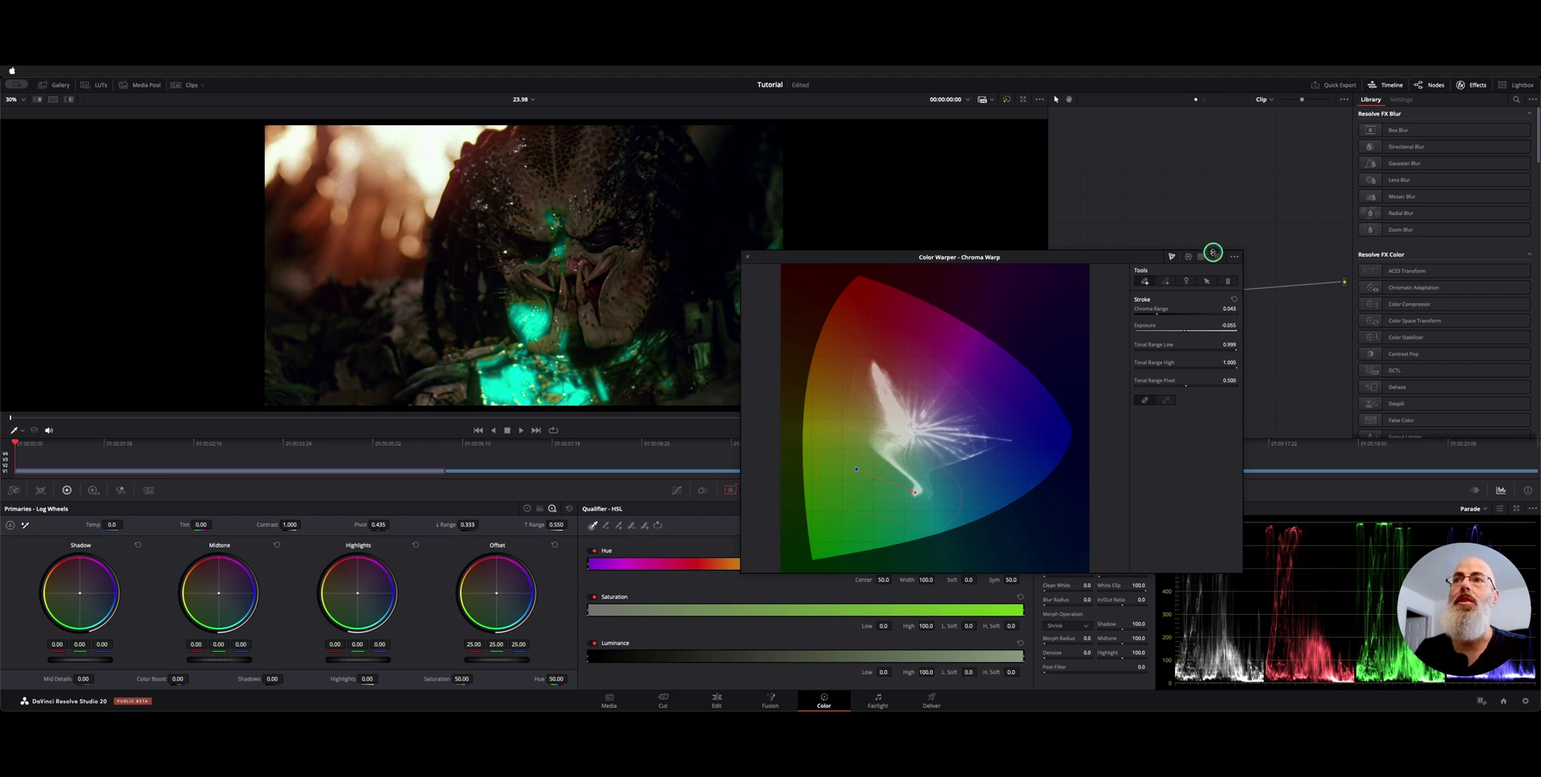
pyautogui.moveTo(1142, 257); pyautogui.dragTo(927, 266)
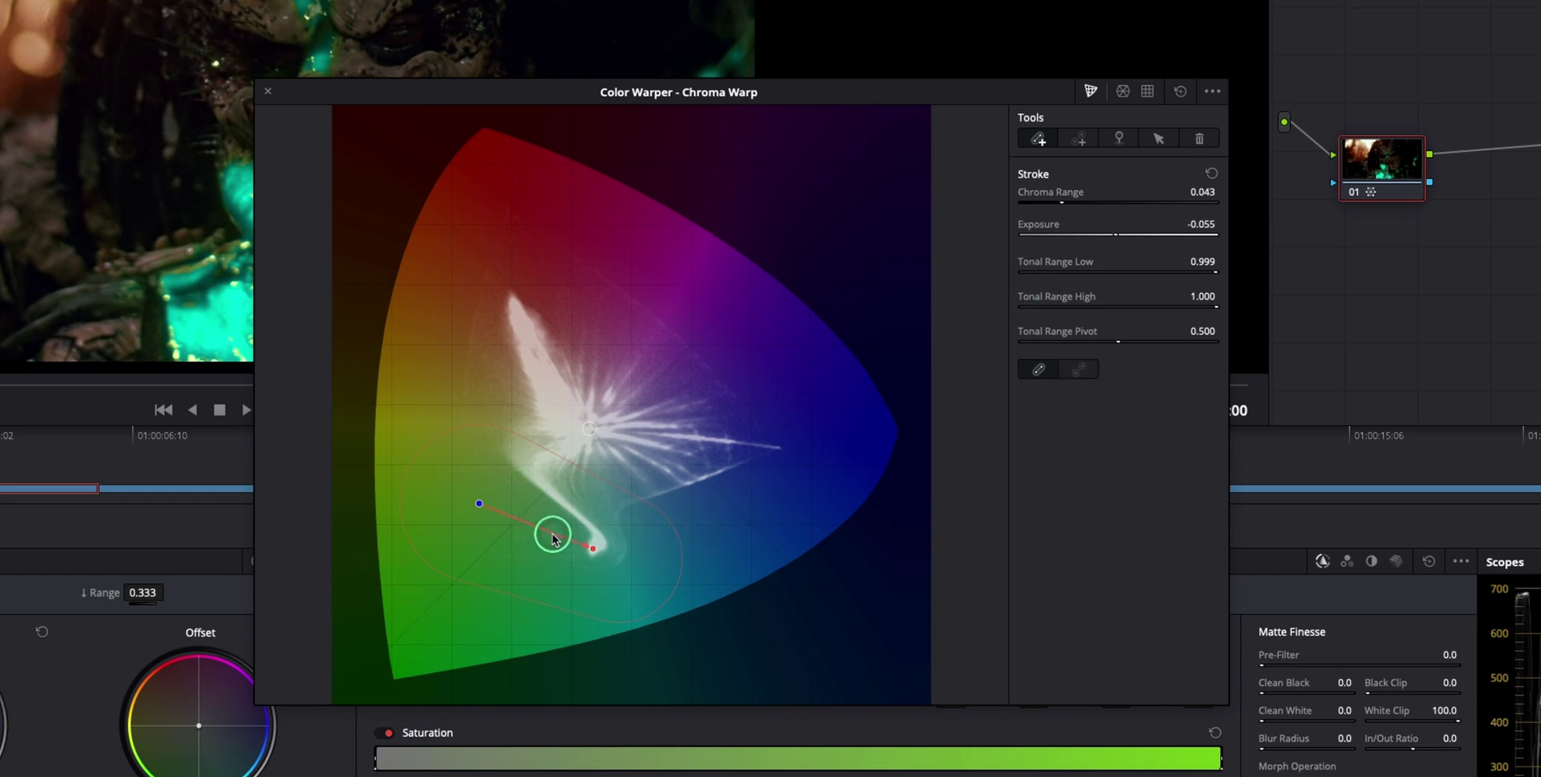
# - Switch the existing stroke to point-to-point mode and move its source point lower within the greens of the chroma graph
pyautogui.click(1082, 372)
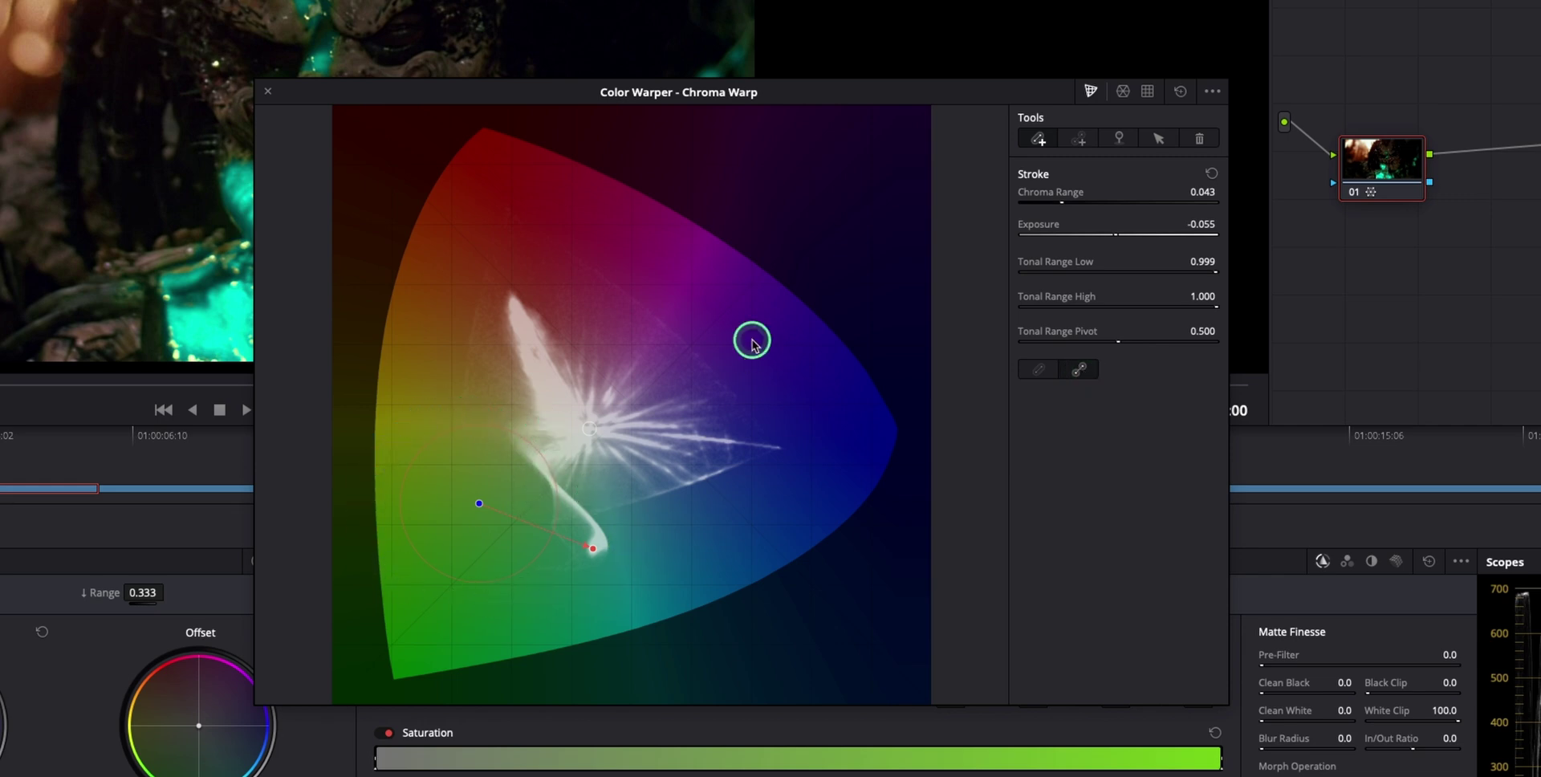
pyautogui.moveTo(792, 92); pyautogui.dragTo(1040, 102)
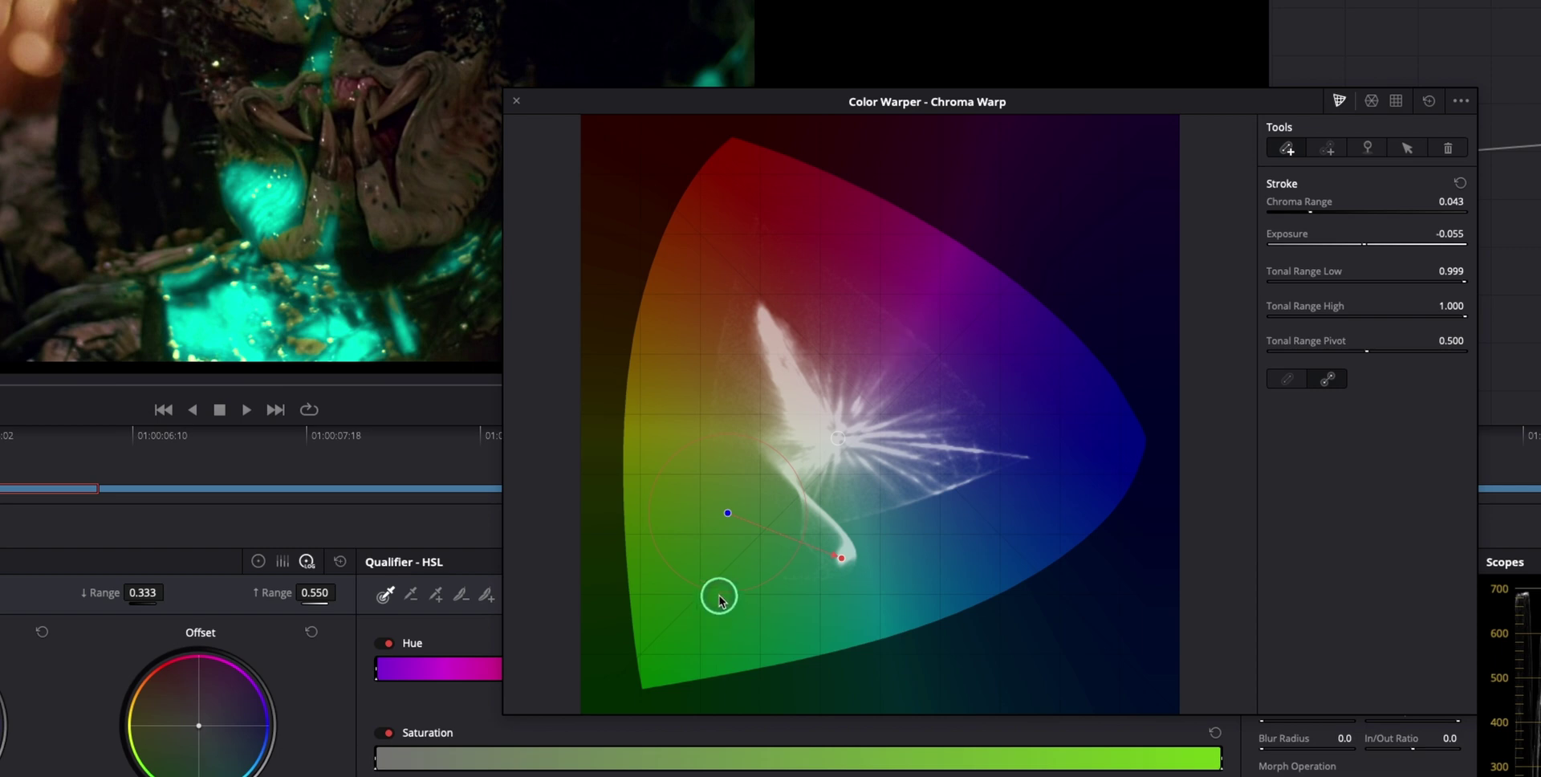
pyautogui.moveTo(731, 523)
pyautogui.mouseDown()
pyautogui.moveTo(722, 498)
pyautogui.moveTo(770, 471)
pyautogui.moveTo(726, 504)
pyautogui.mouseUp()
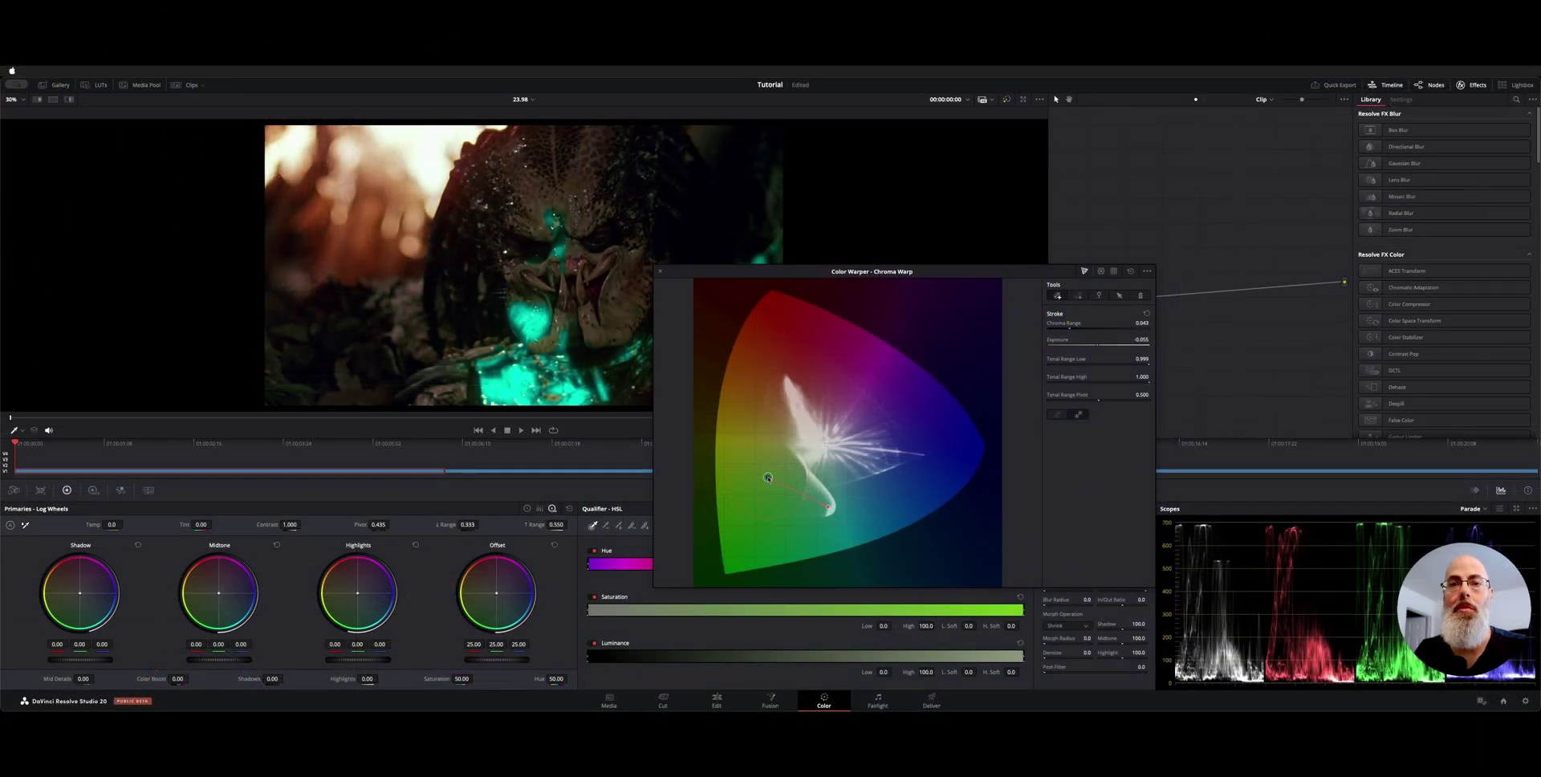
pyautogui.moveTo(767, 477)
pyautogui.mouseDown()
pyautogui.moveTo(768, 361)
pyautogui.moveTo(816, 352)
pyautogui.moveTo(757, 371)
pyautogui.moveTo(810, 354)
pyautogui.moveTo(768, 362)
pyautogui.moveTo(752, 391)
pyautogui.moveTo(769, 470)
pyautogui.moveTo(795, 494)
pyautogui.moveTo(786, 520)
pyautogui.moveTo(772, 498)
pyautogui.mouseUp()
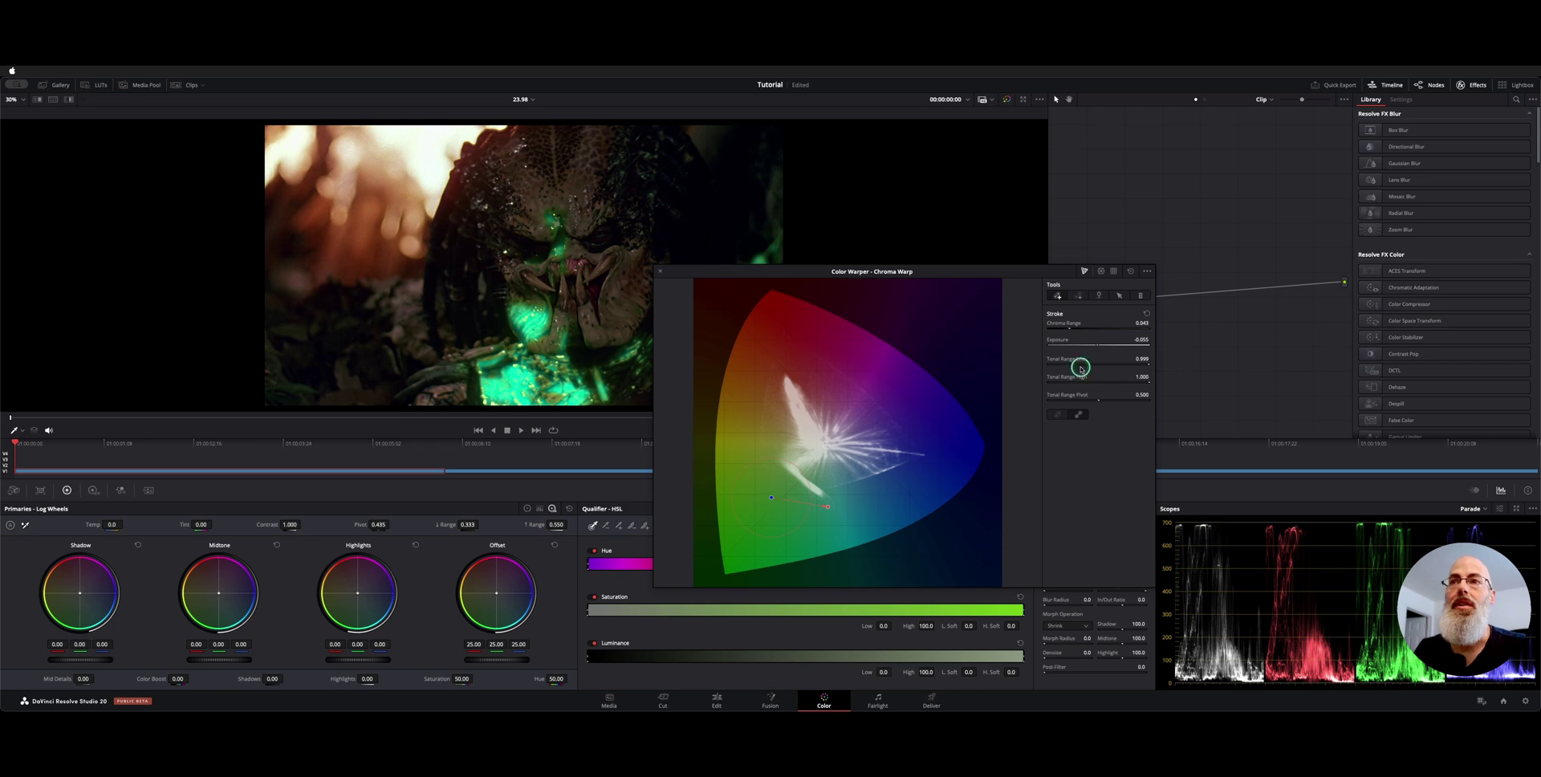
# - Narrow the stroke's Chroma Range to 0.019 for comparison, and widen it to 0.041
pyautogui.moveTo(1071, 326); pyautogui.dragTo(1003, 325)
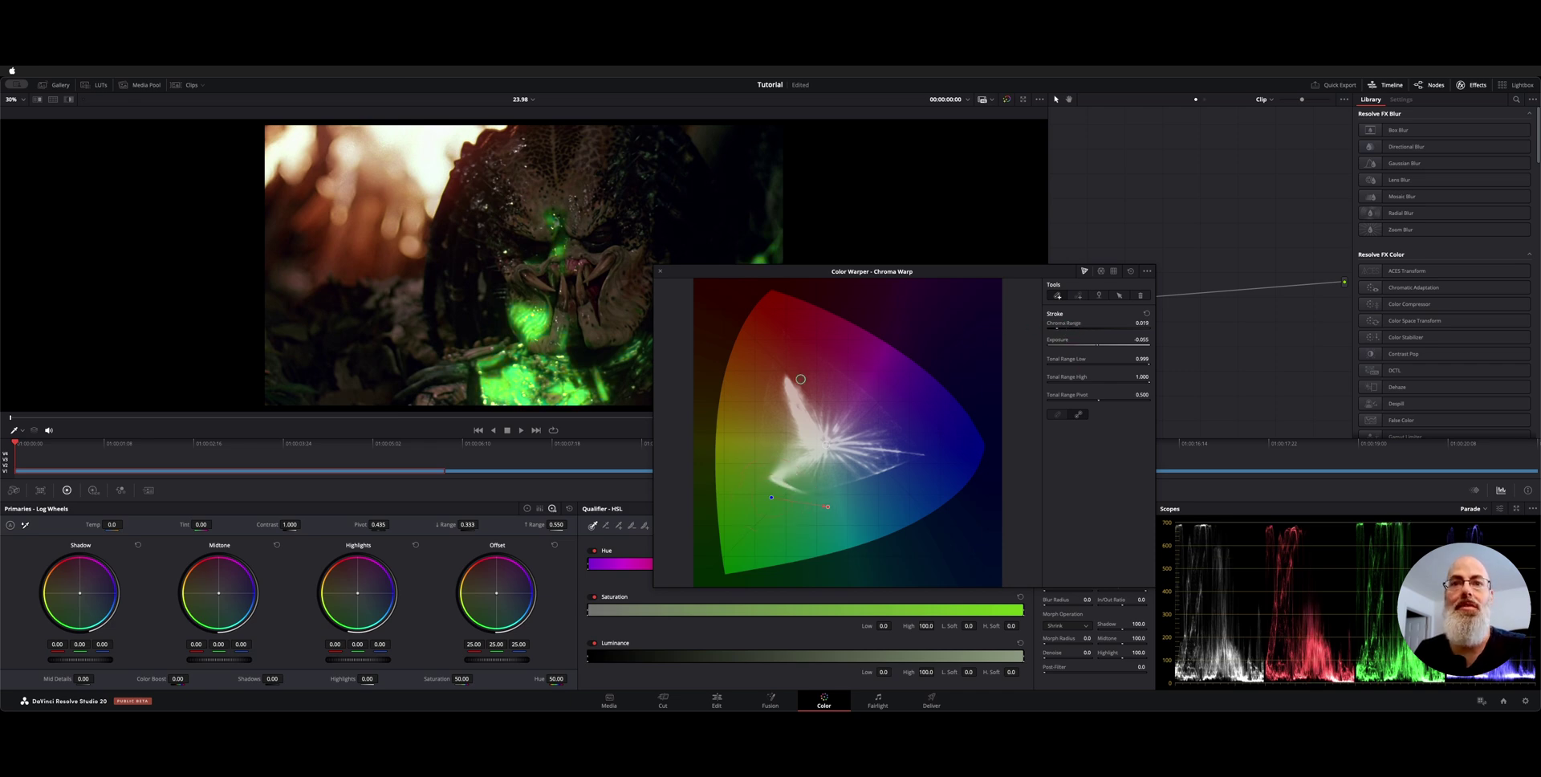
pyautogui.moveTo(870, 376); pyautogui.dragTo(1049, 375)
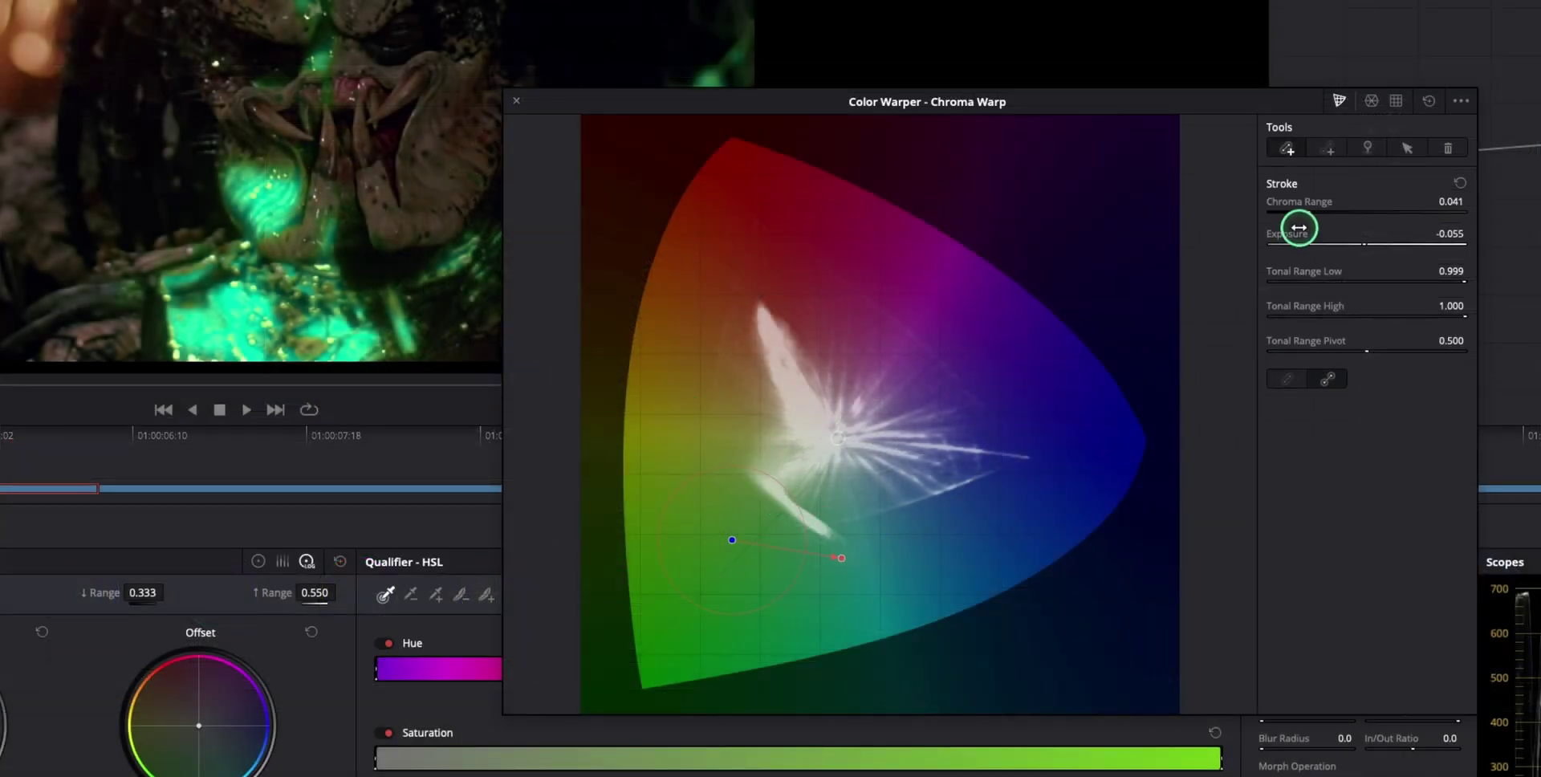
# - Place a pin in the yellow-orange area of the chroma graph and set its Chroma Range to 0.044
pyautogui.click(1368, 149)
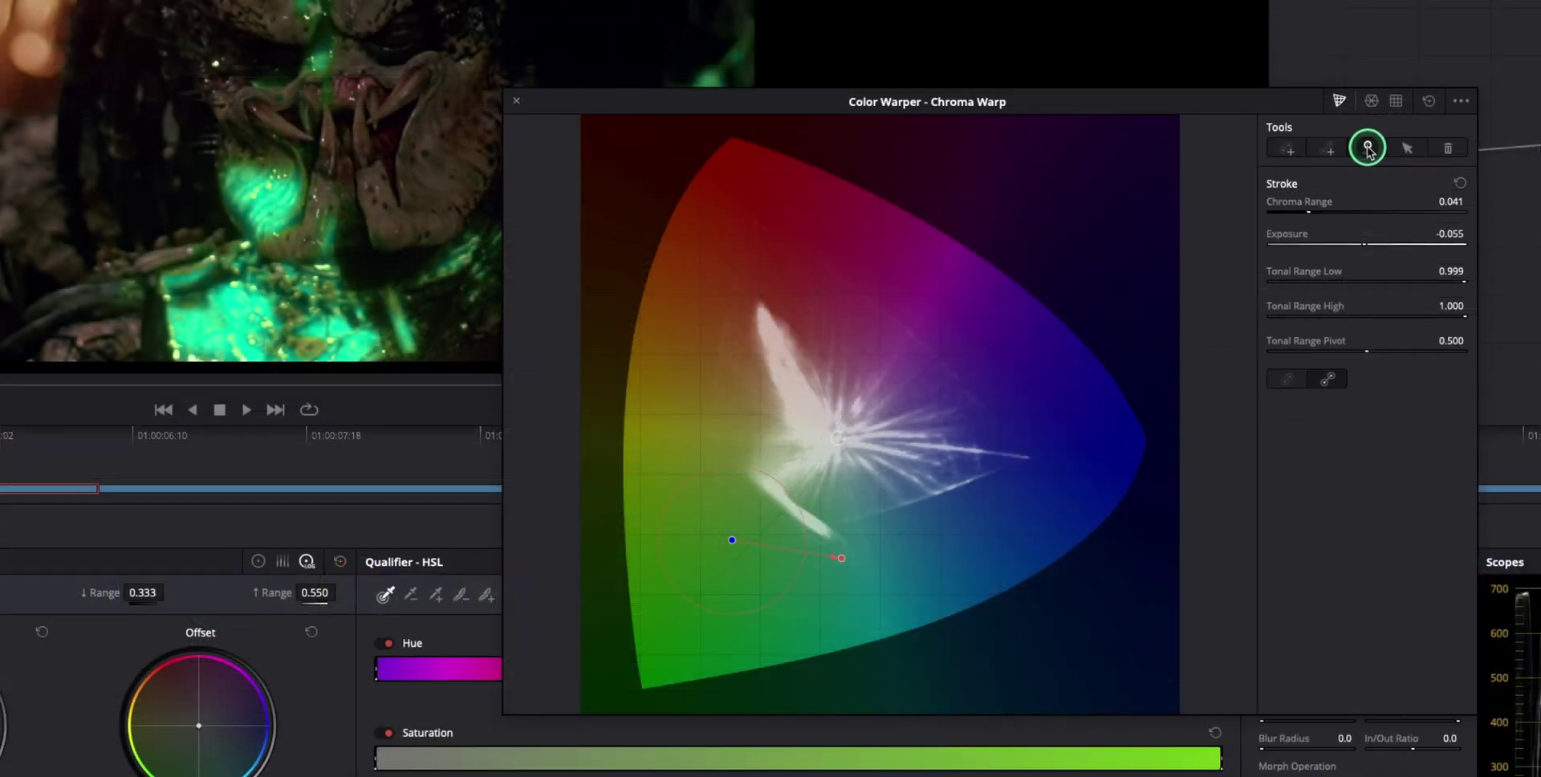
pyautogui.click(722, 404)
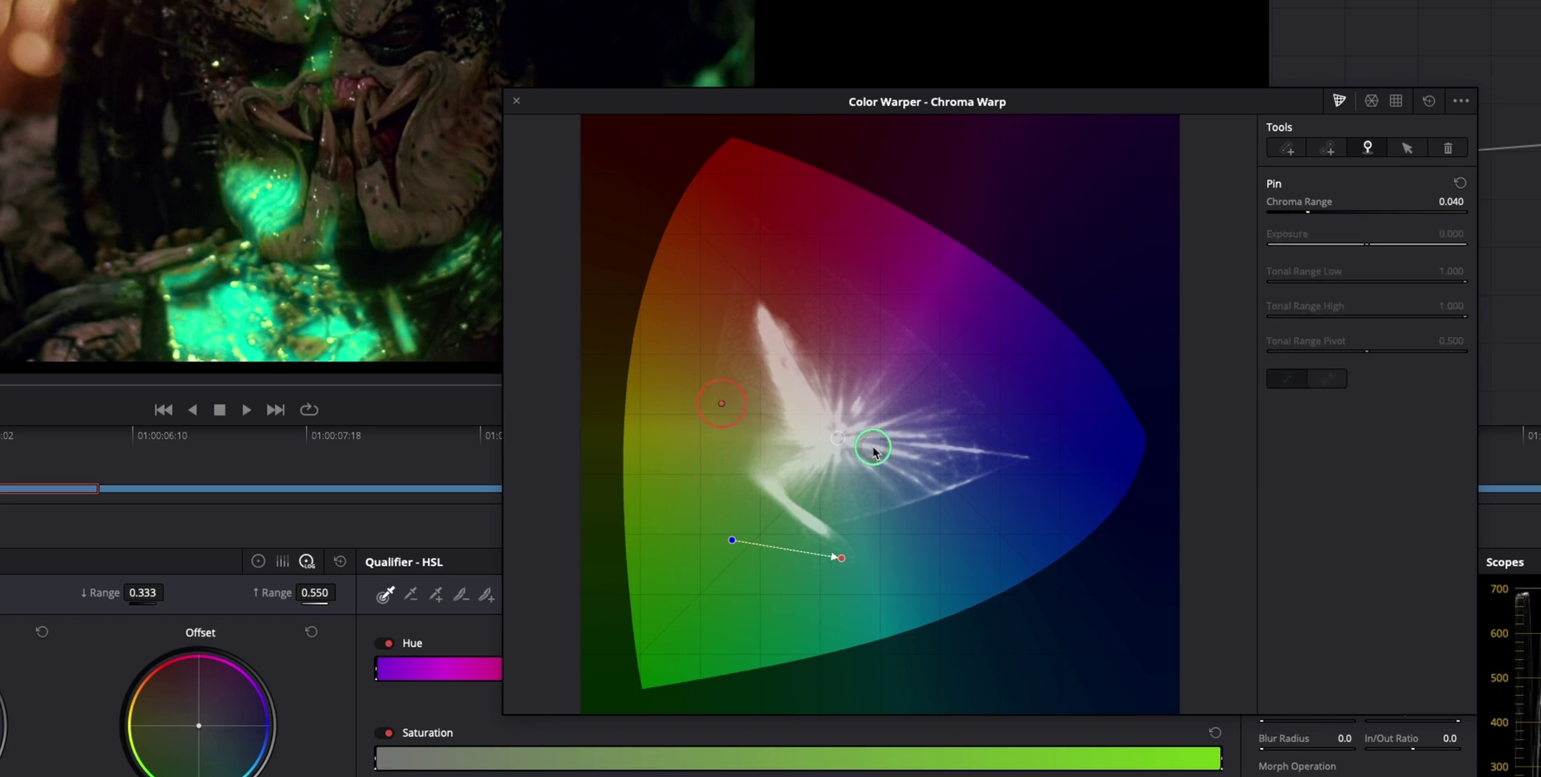
pyautogui.moveTo(1308, 212); pyautogui.dragTo(1316, 212)
pyautogui.scroll(2, 1388, 195)
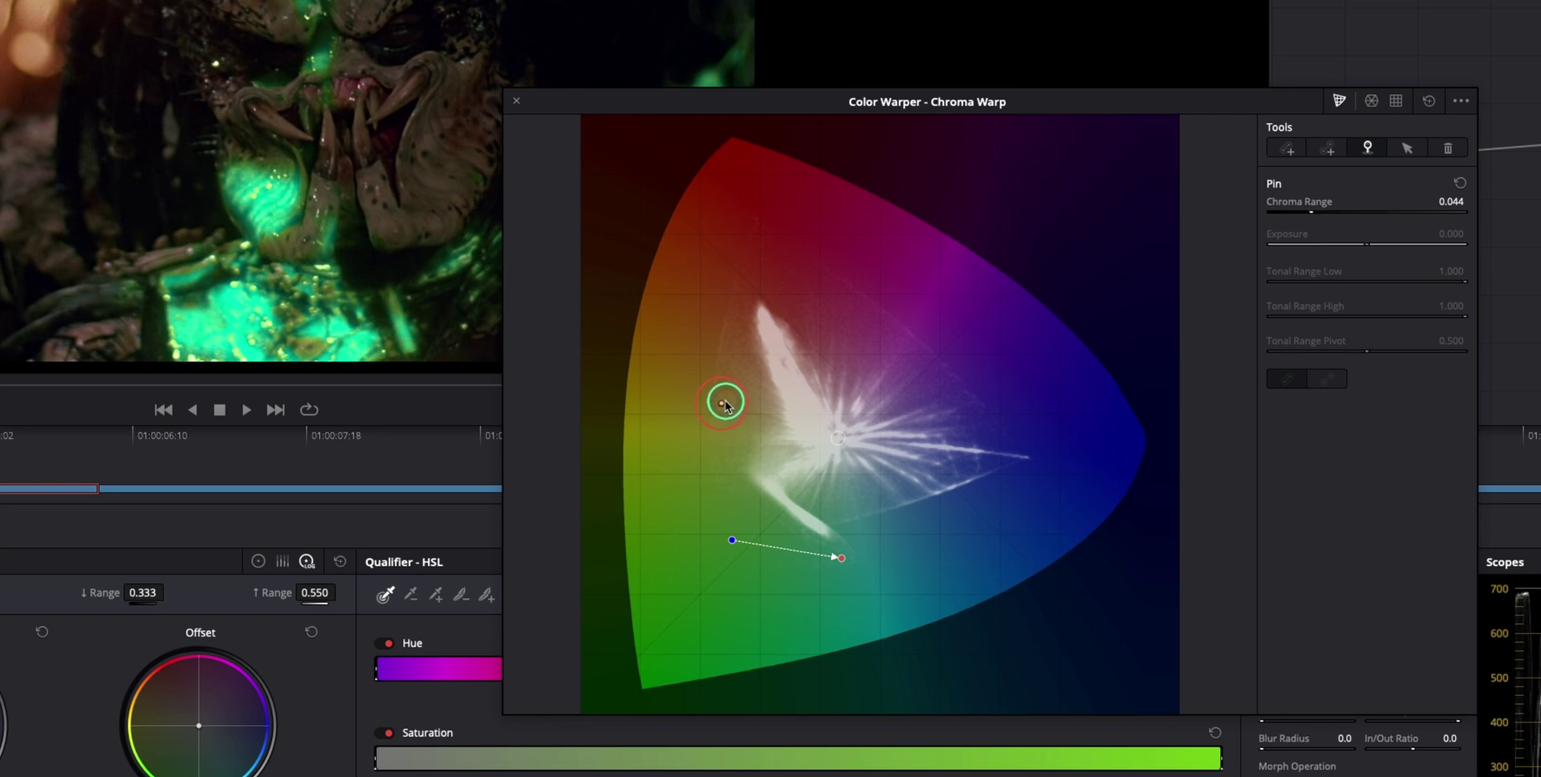
# - Move the pin around near the stroke's source point and into the yellow-green area of the chroma graph
pyautogui.moveTo(723, 405); pyautogui.dragTo(748, 499)
pyautogui.moveTo(741, 501)
pyautogui.mouseDown()
pyautogui.moveTo(755, 484)
pyautogui.moveTo(705, 470)
pyautogui.moveTo(705, 451)
pyautogui.mouseUp()
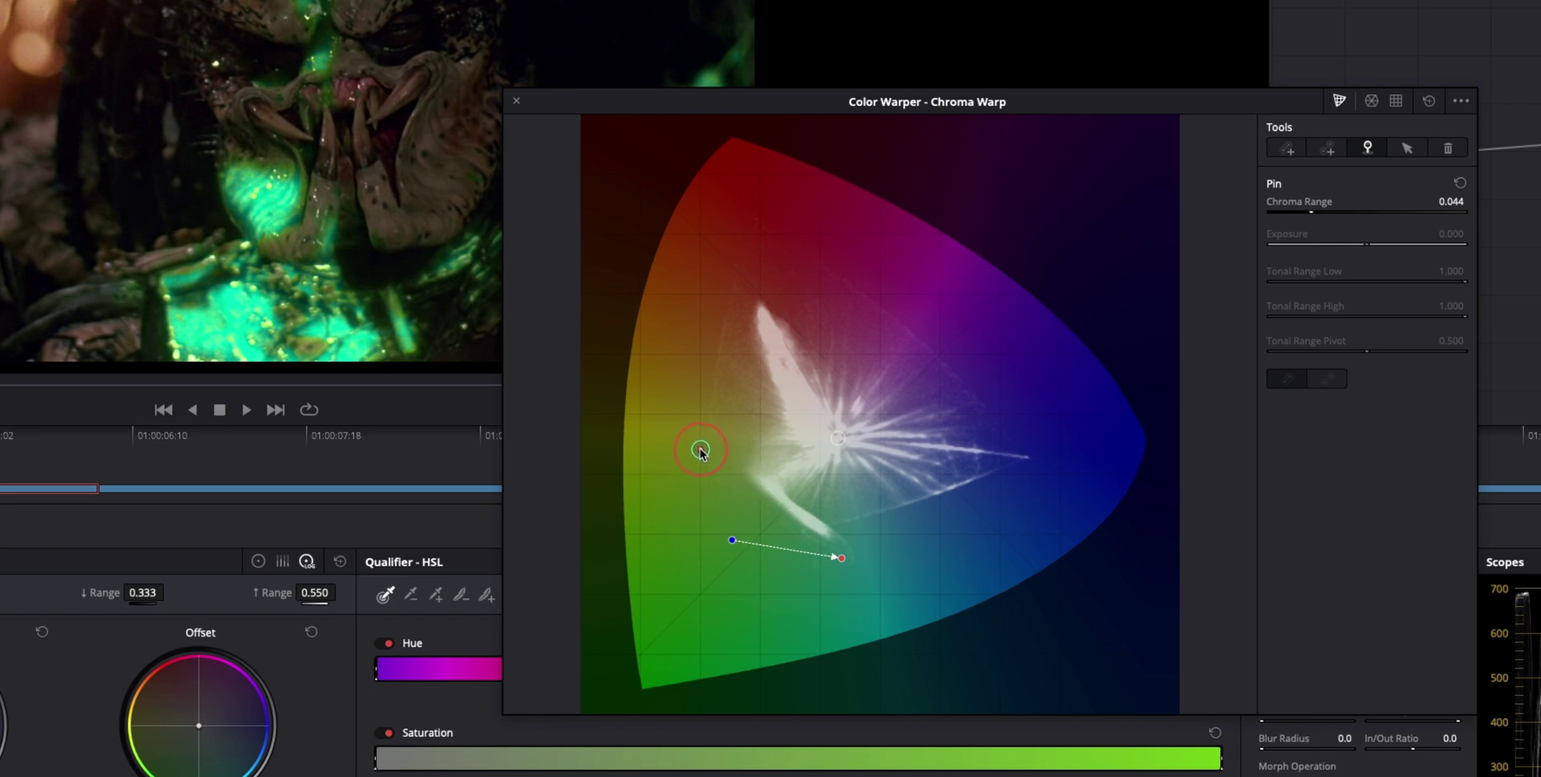
pyautogui.click(732, 541)
pyautogui.click(731, 542)
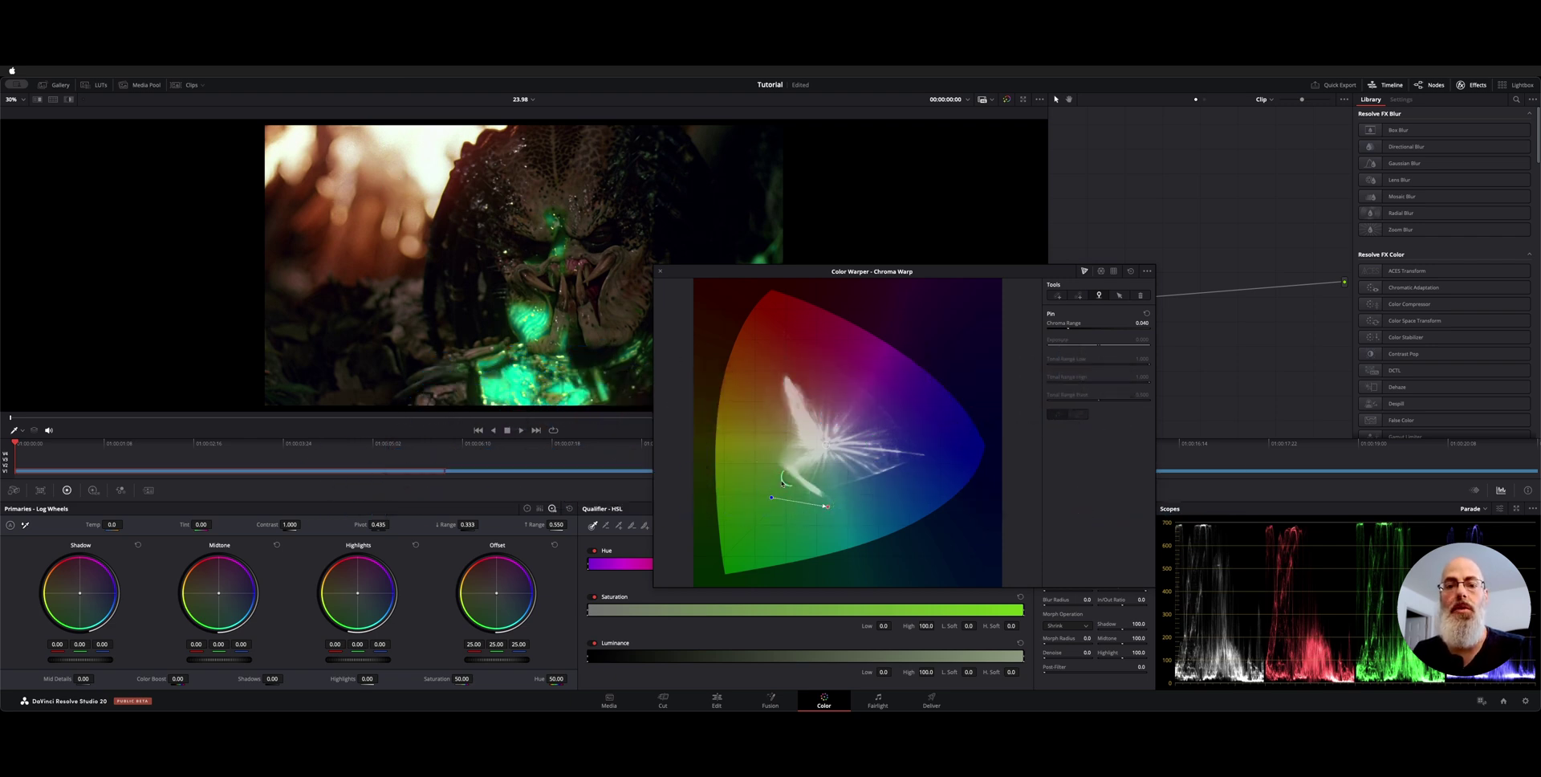
# - Add a point-to-point stroke sampled from the orange background in the viewer, pulling that colour towards red
pyautogui.moveTo(931, 270); pyautogui.dragTo(1002, 352)
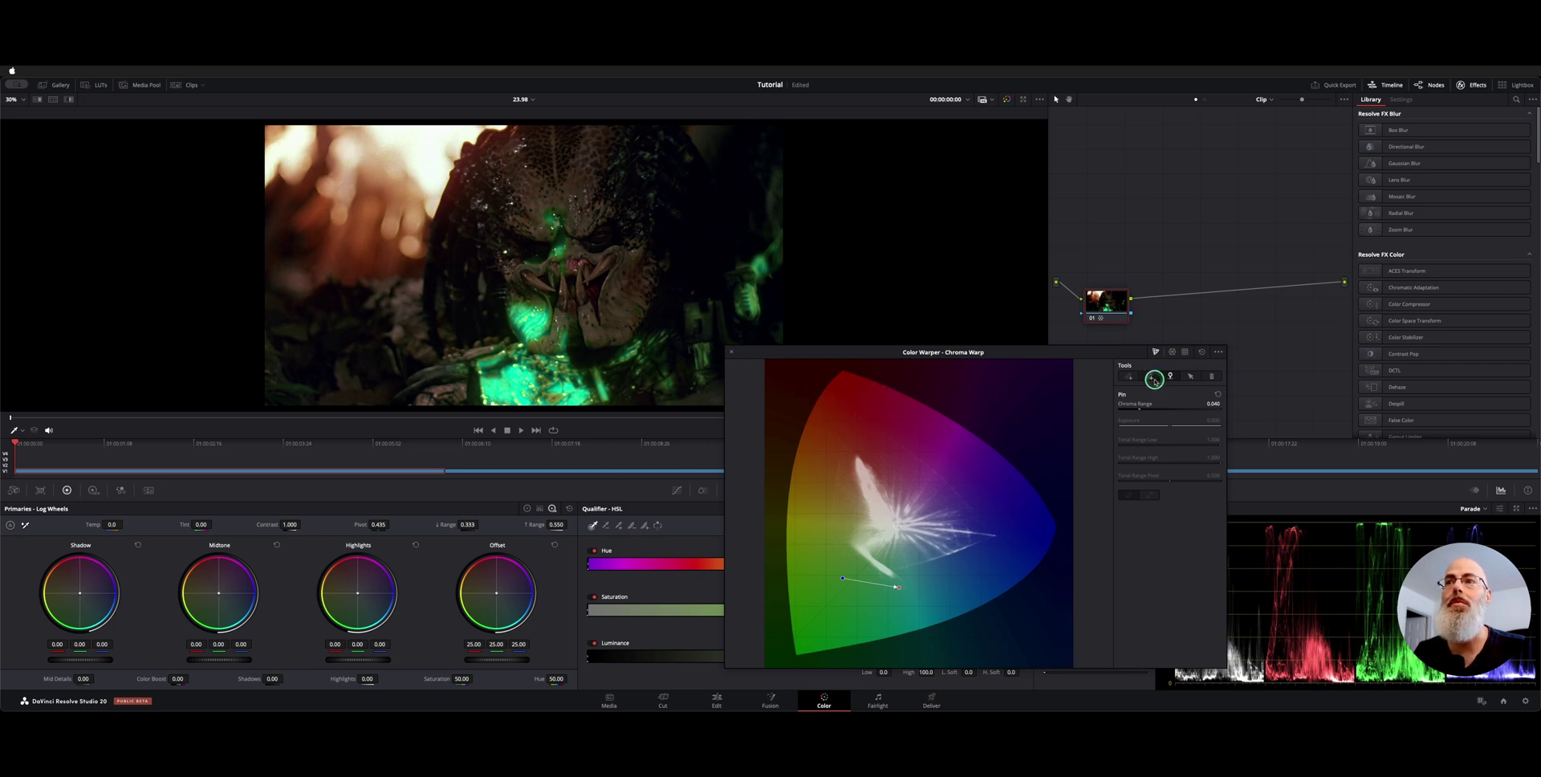
pyautogui.click(1150, 374)
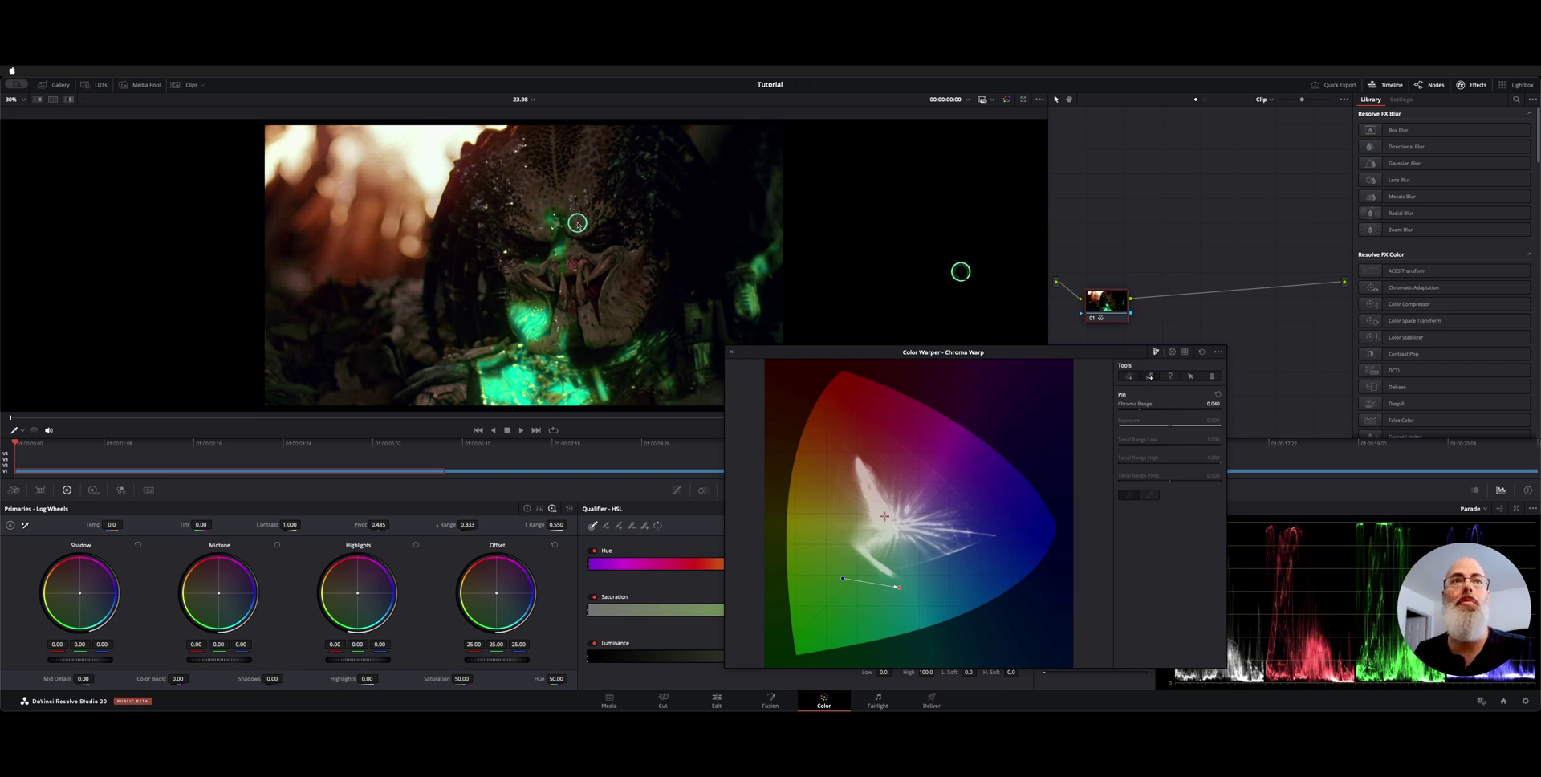
pyautogui.click(310, 223)
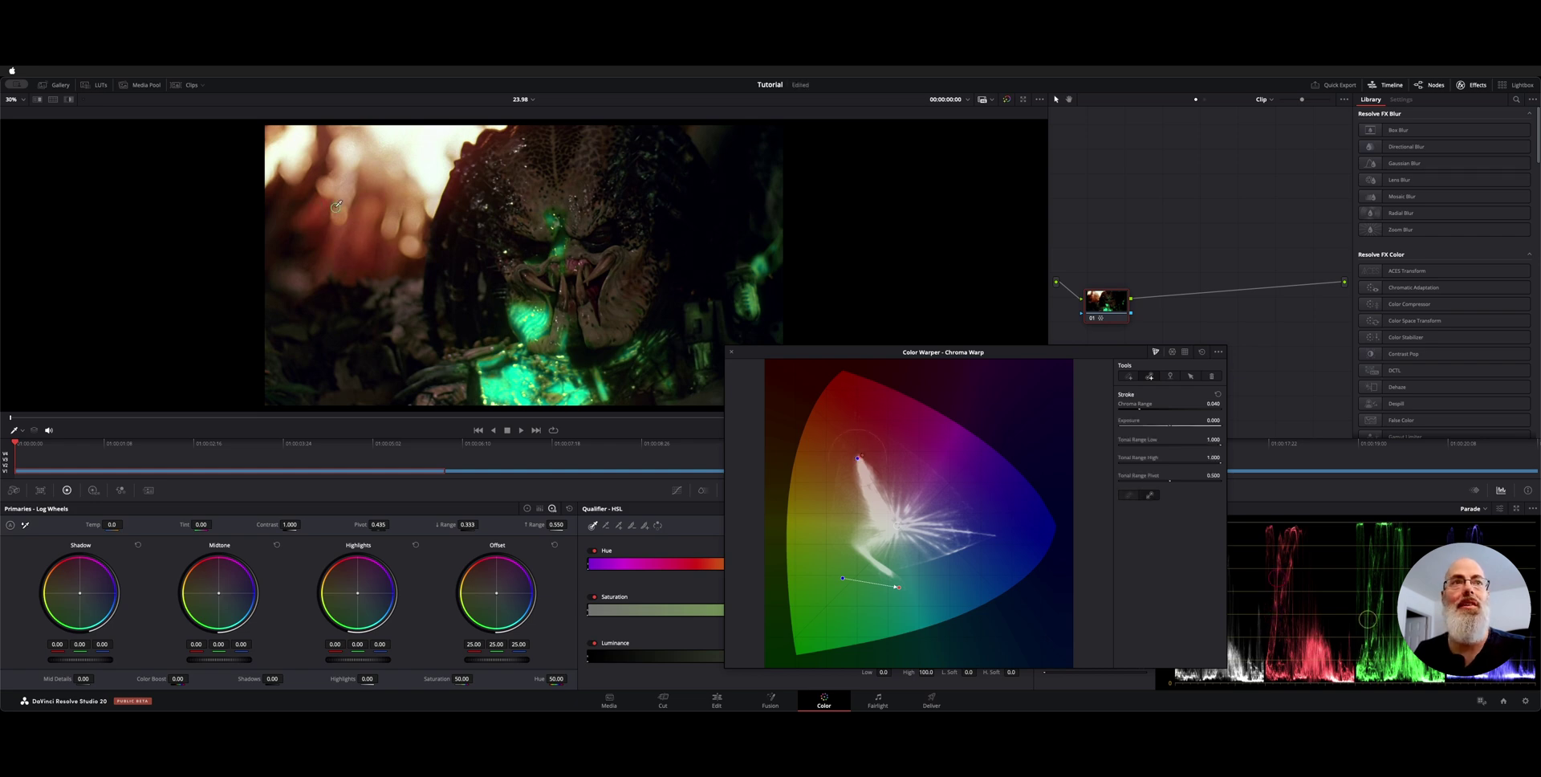
pyautogui.moveTo(316, 219); pyautogui.dragTo(384, 188)
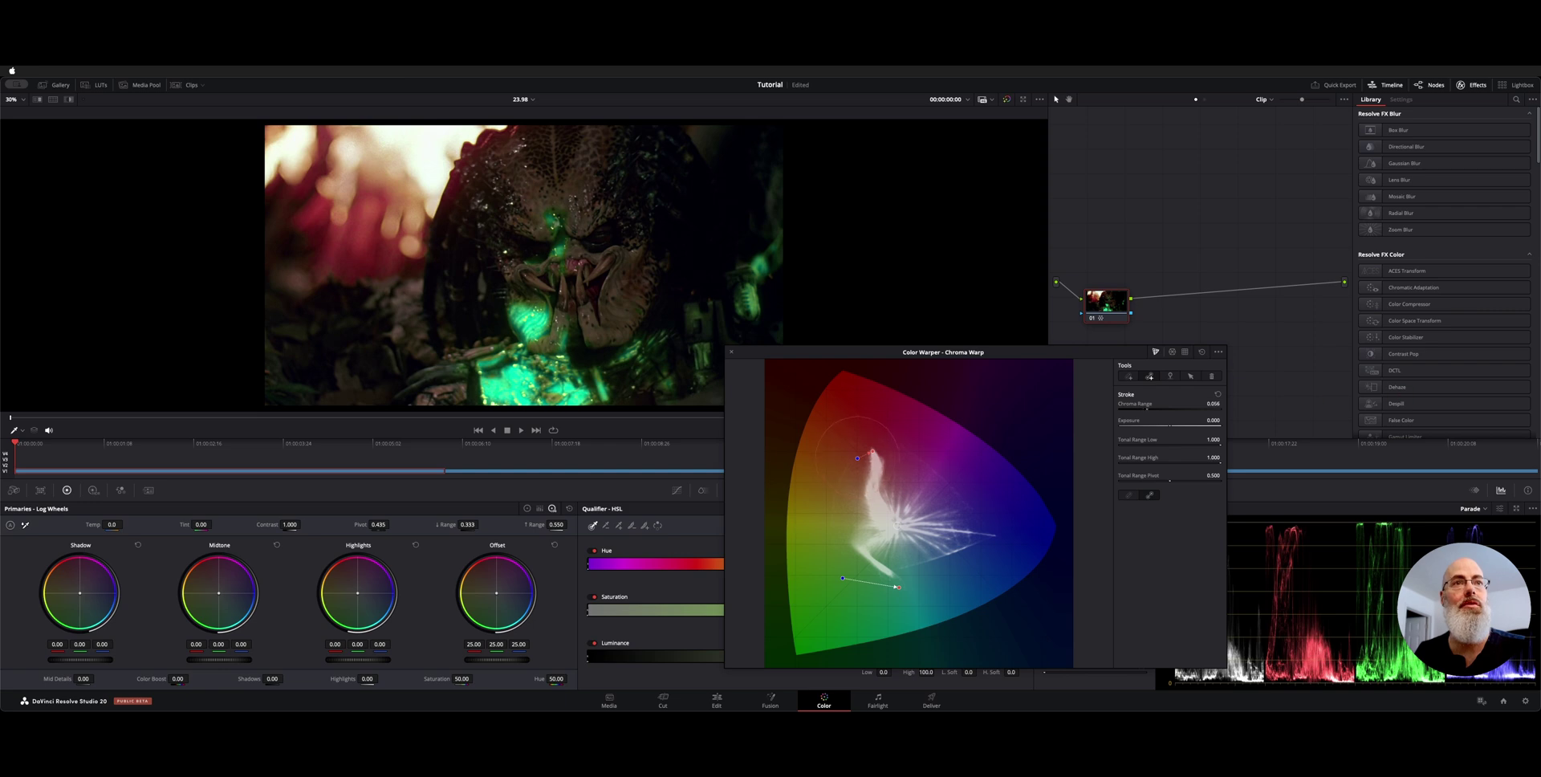
# - Try the background stroke with Chroma Range 0.014 and raised Exposure, and reset the stroke to its source point
pyautogui.moveTo(1146, 408); pyautogui.dragTo(1126, 408)
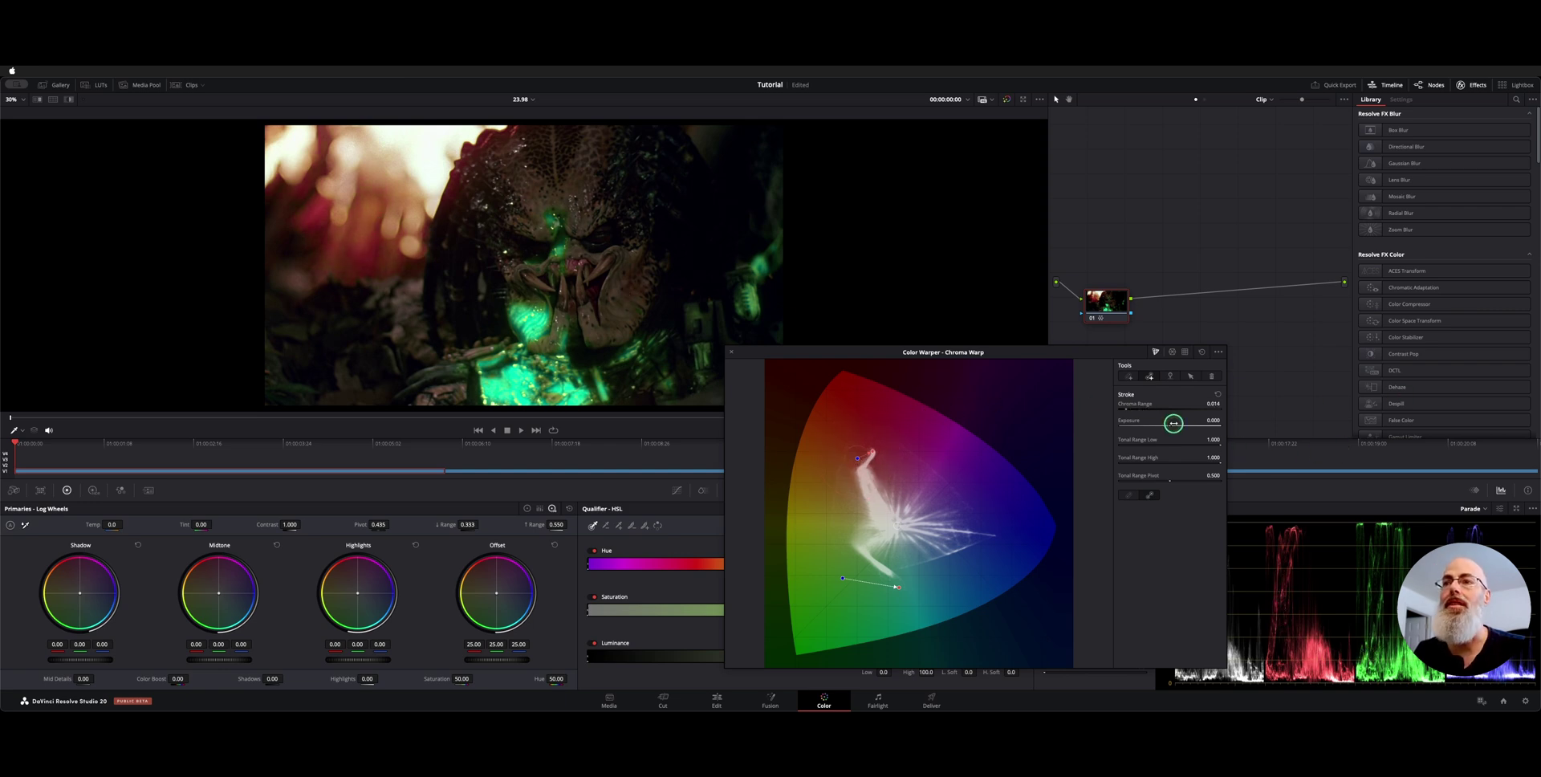
pyautogui.moveTo(1259, 427); pyautogui.dragTo(1416, 412)
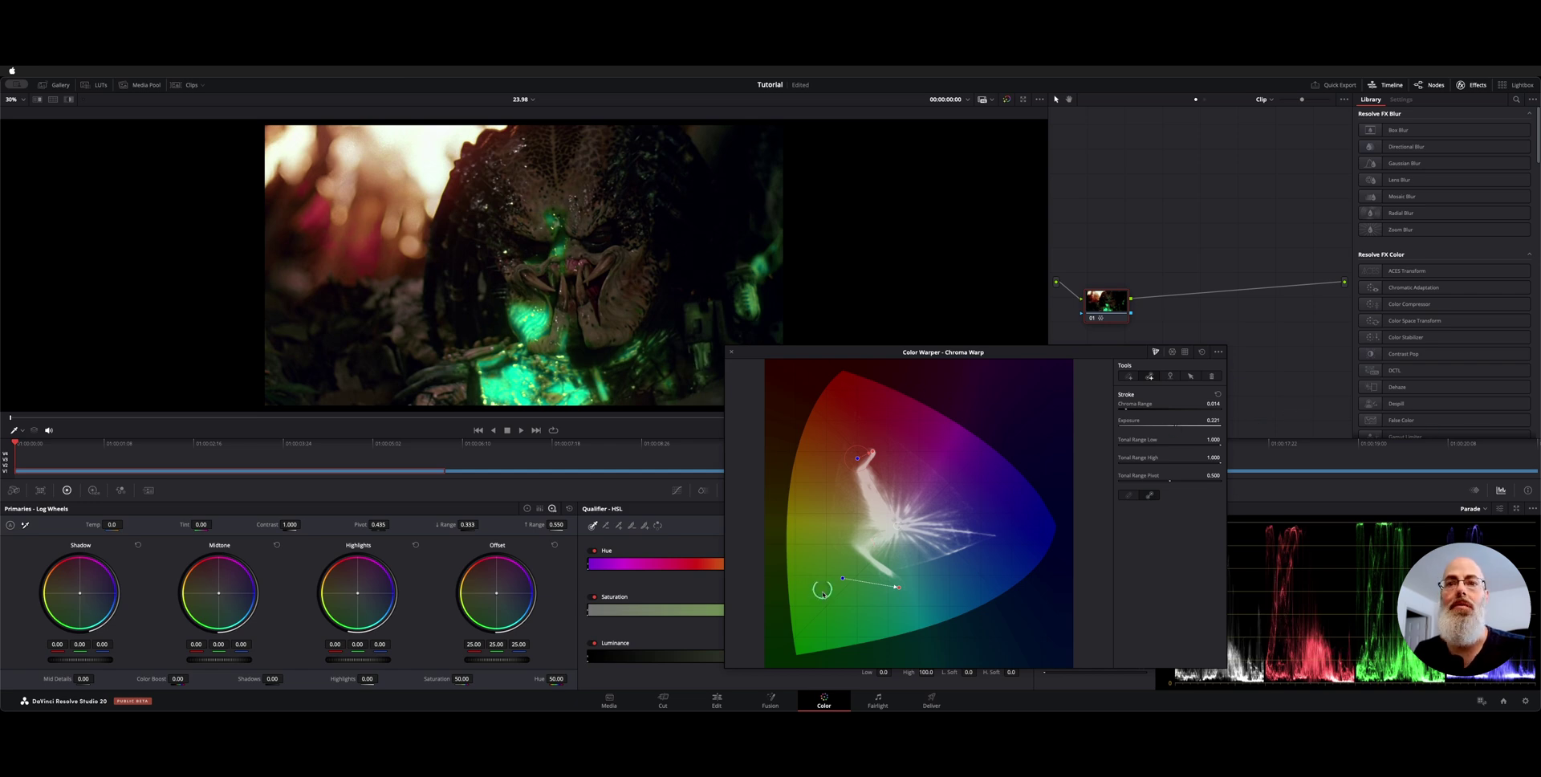
pyautogui.doubleClick(858, 462)
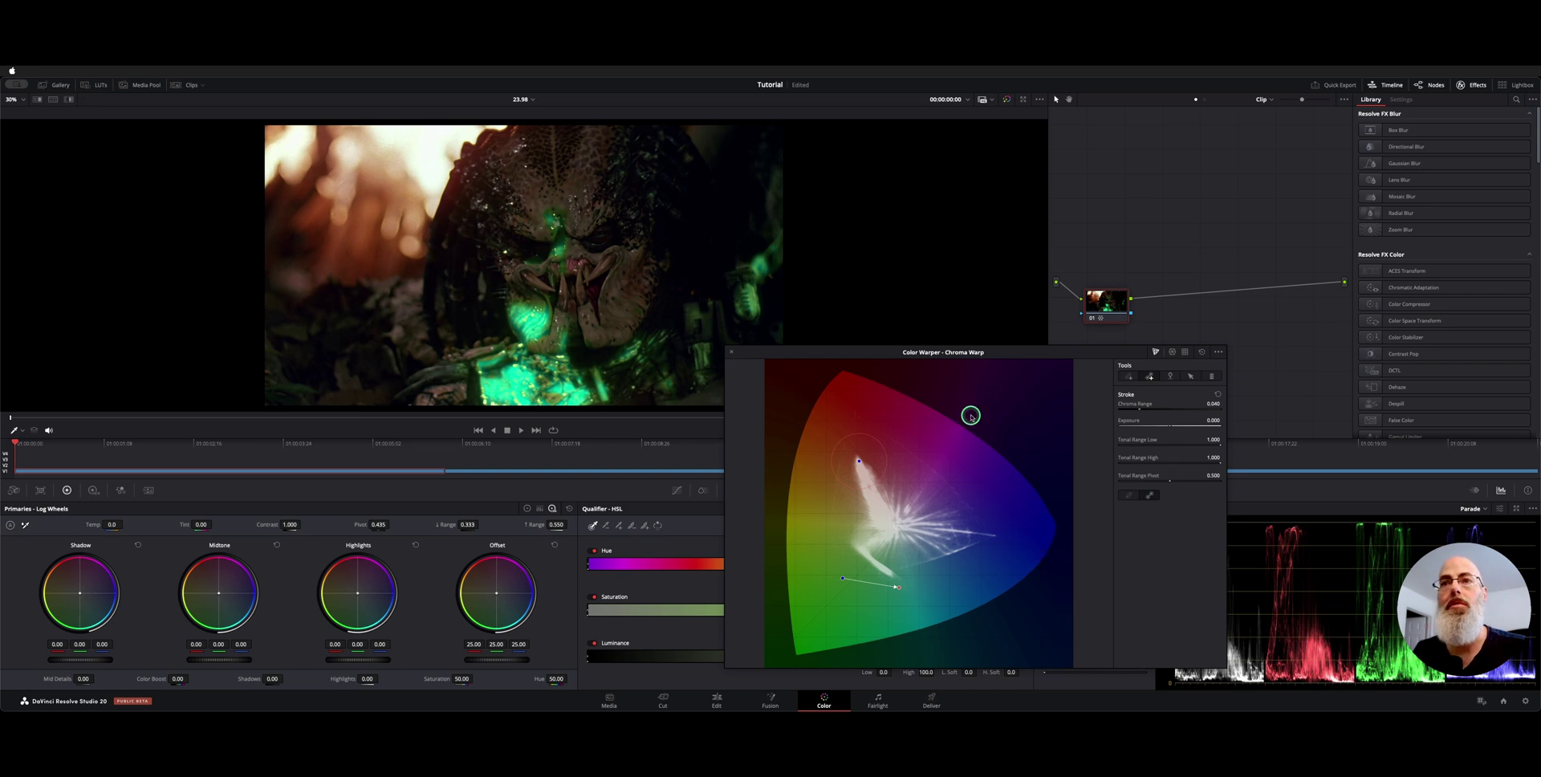
# - Shift the green stroke's target point further towards cyan in the chroma graph and lower its Exposure
pyautogui.moveTo(997, 354)
pyautogui.mouseDown()
pyautogui.moveTo(984, 349)
pyautogui.moveTo(1088, 333)
pyautogui.mouseUp()
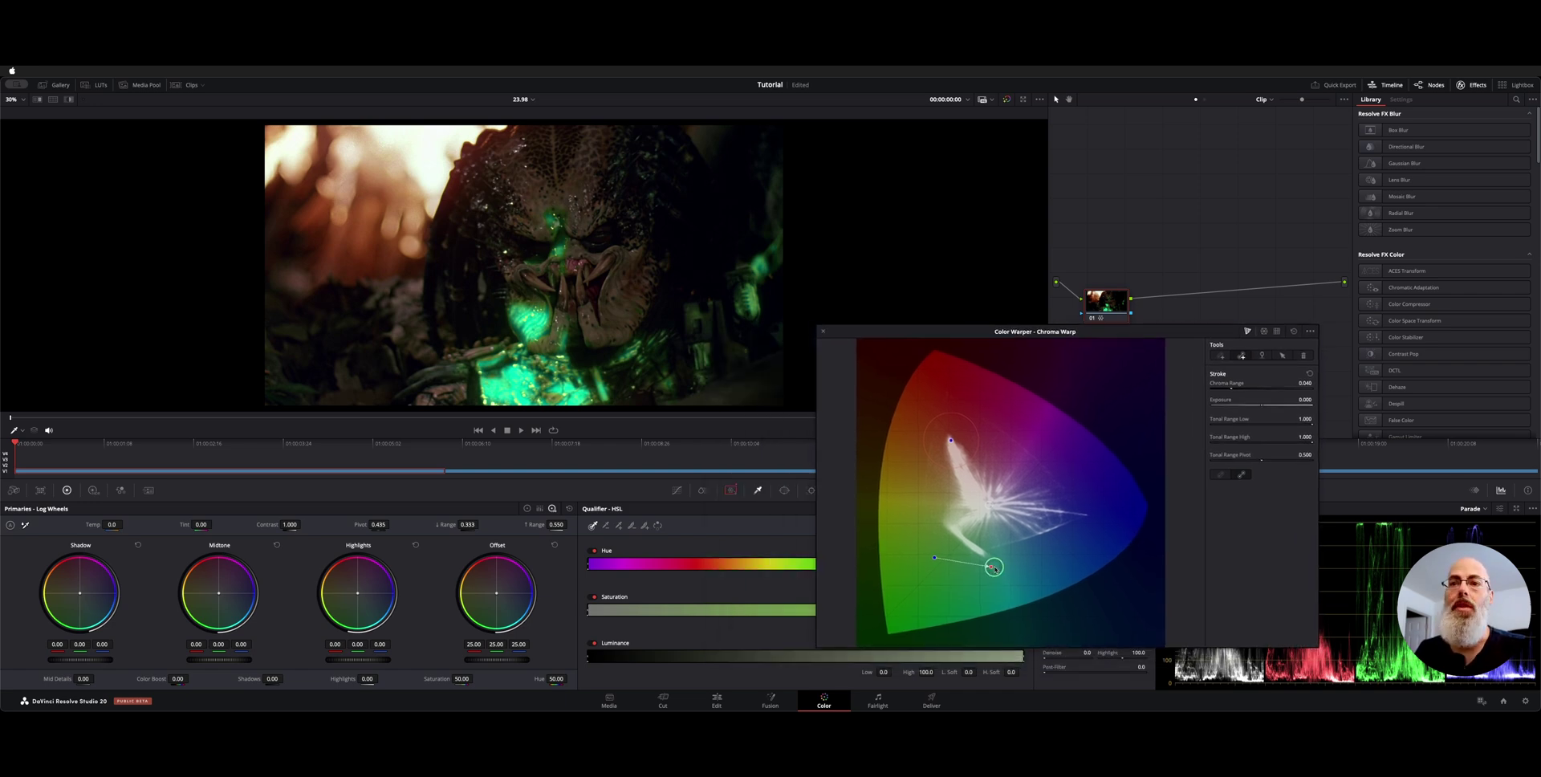
pyautogui.moveTo(993, 569)
pyautogui.mouseDown()
pyautogui.moveTo(1024, 578)
pyautogui.moveTo(1008, 565)
pyautogui.mouseUp()
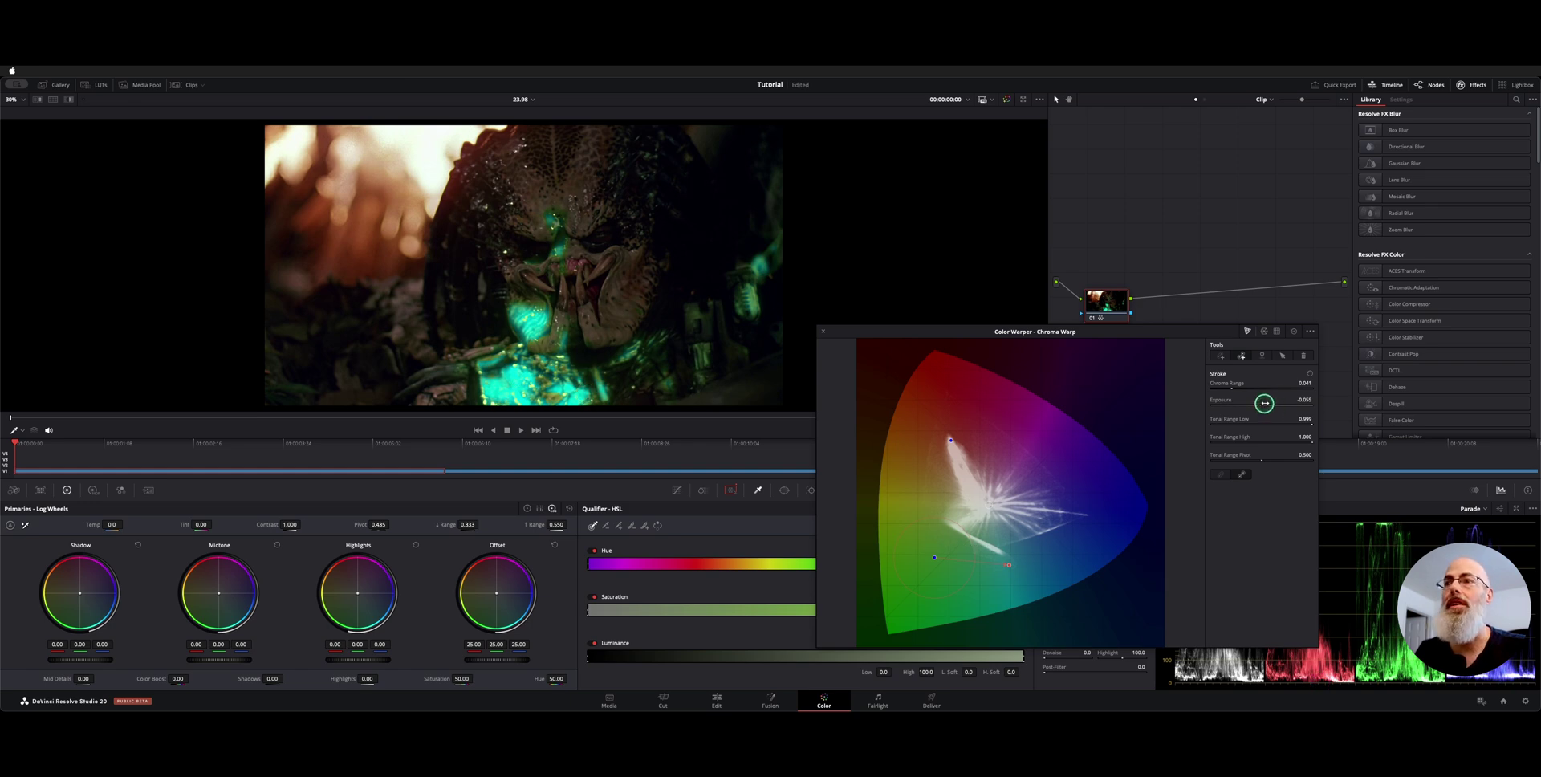
pyautogui.moveTo(1161, 417)
pyautogui.mouseDown()
pyautogui.moveTo(1357, 425)
pyautogui.moveTo(1170, 425)
pyautogui.mouseUp()
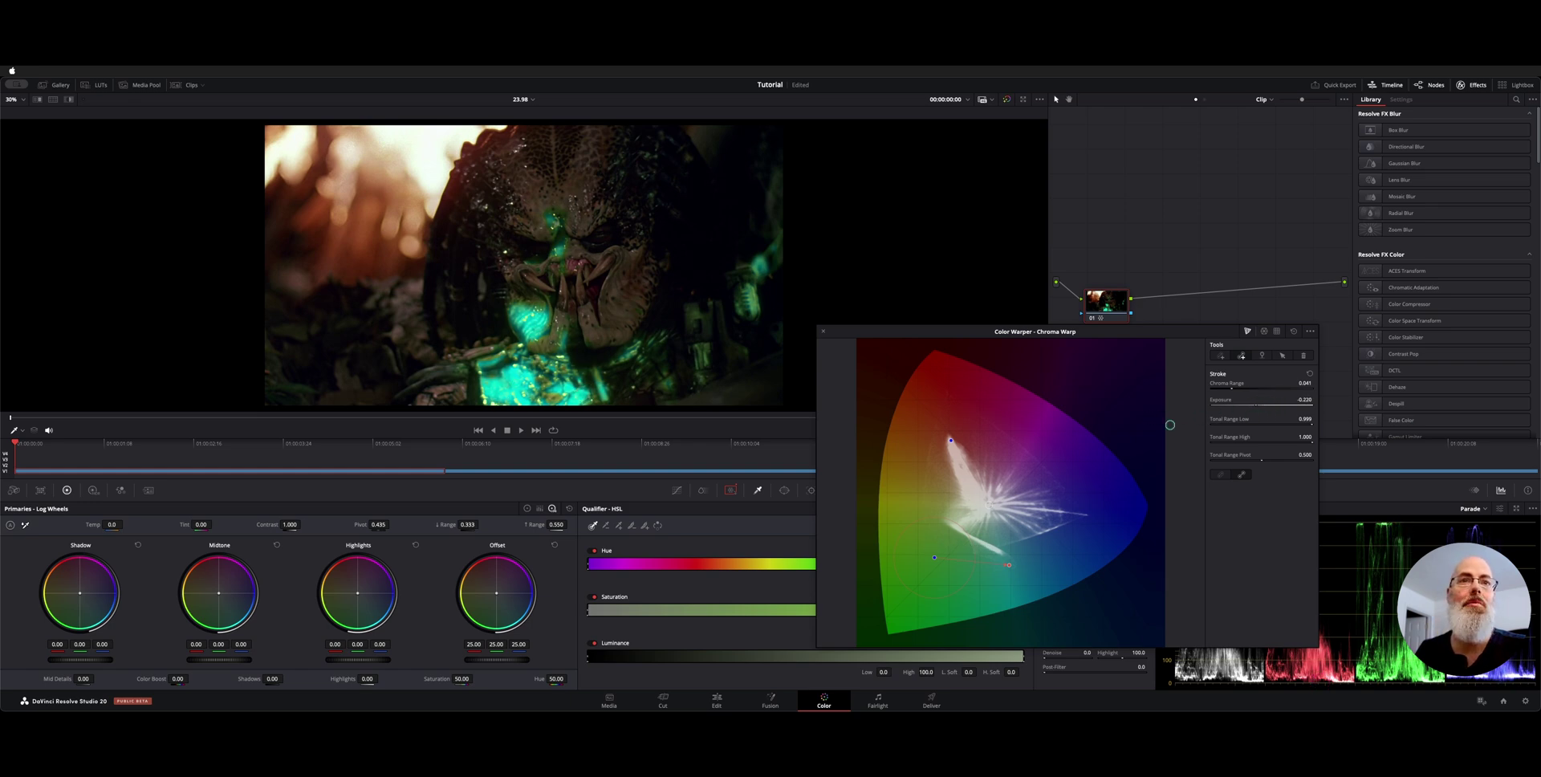
# - Slightly widen the green stroke's Chroma Range and move its source point up towards yellow-green in the chroma graph
pyautogui.moveTo(1258, 390); pyautogui.dragTo(1280, 393)
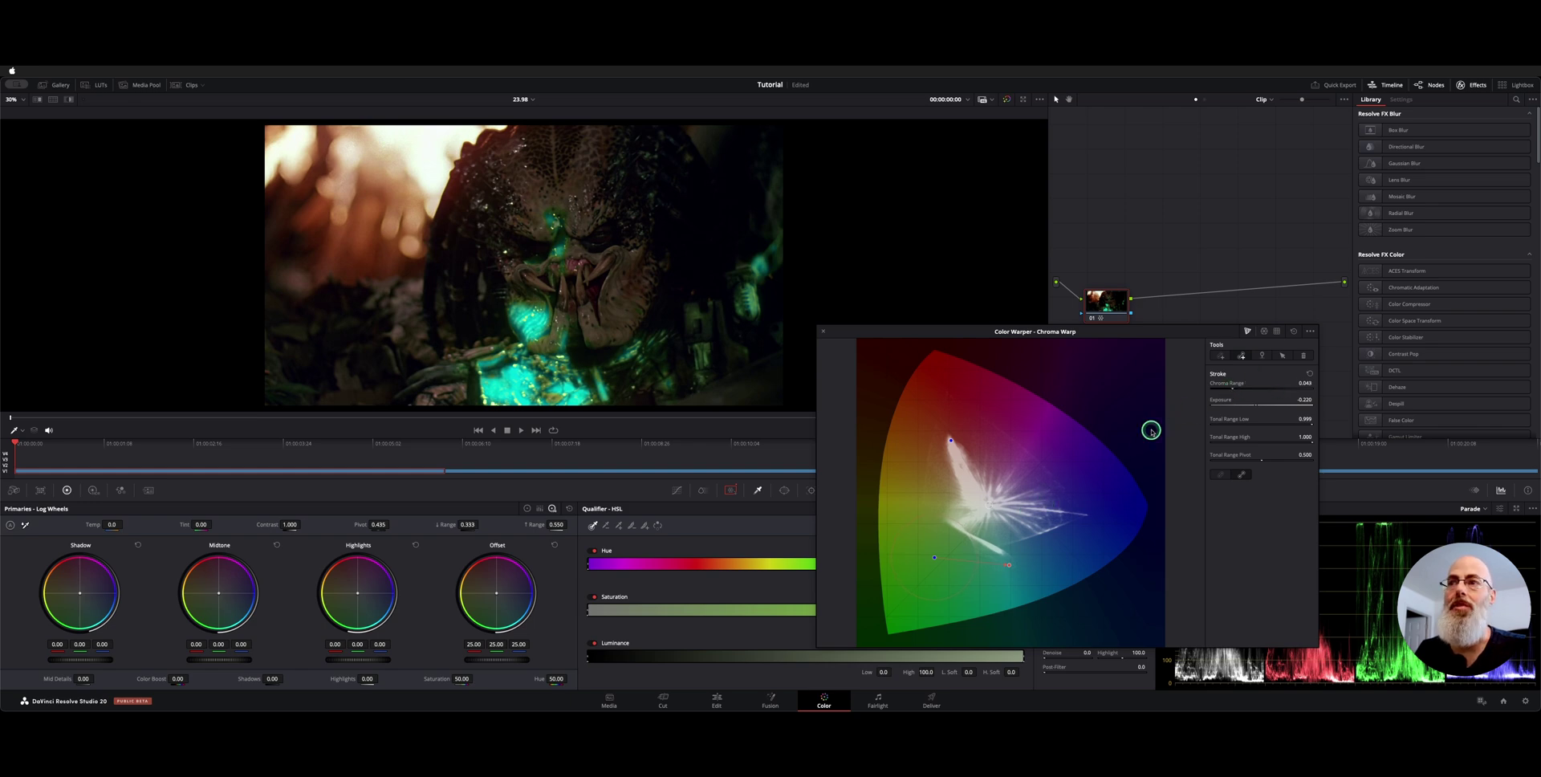
pyautogui.moveTo(935, 559); pyautogui.dragTo(928, 536)
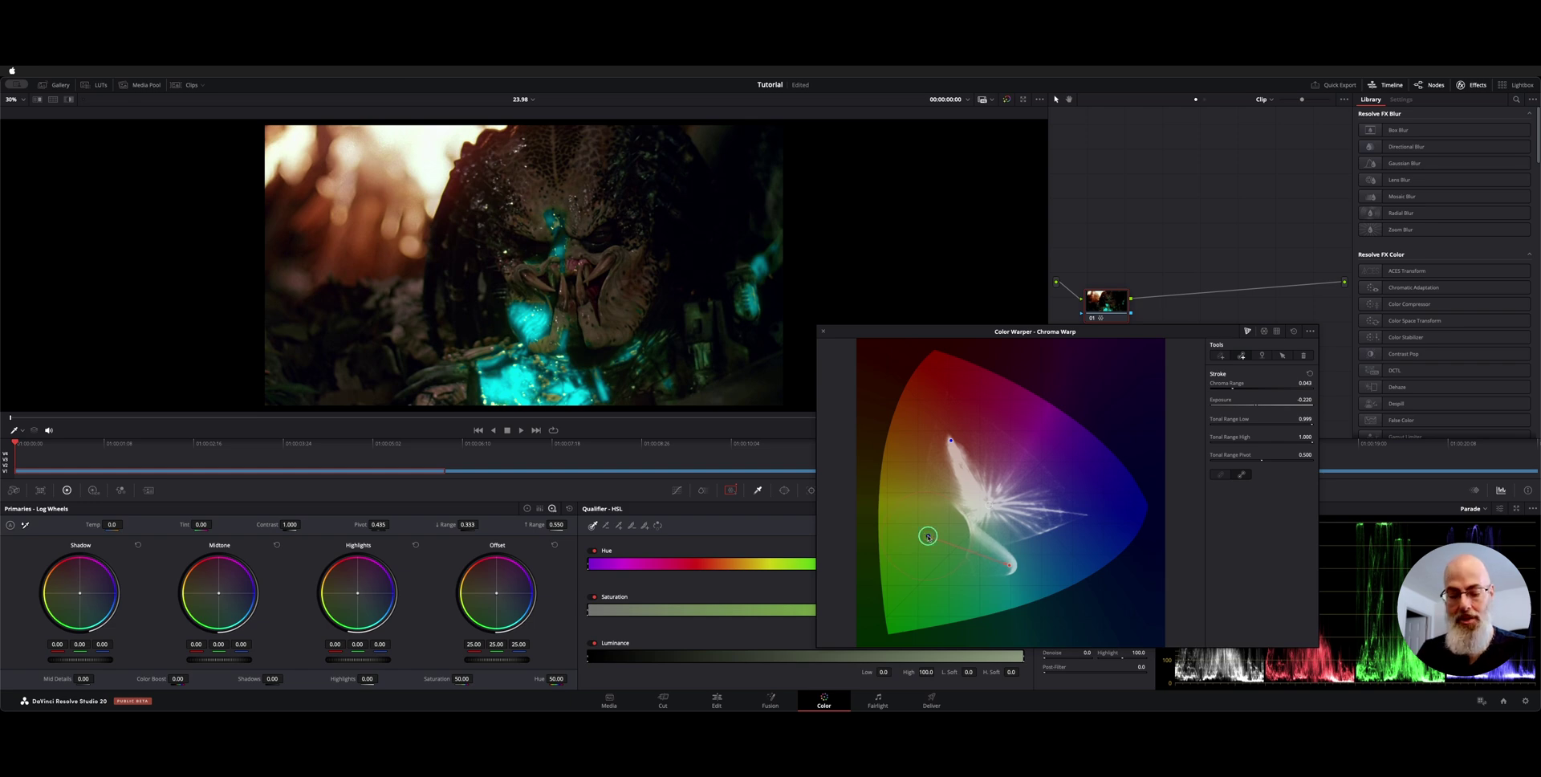
# - Compare the creature's teal glow with the ungraded image in full screen by bypassing and restoring the grade
pyautogui.press('super+f')
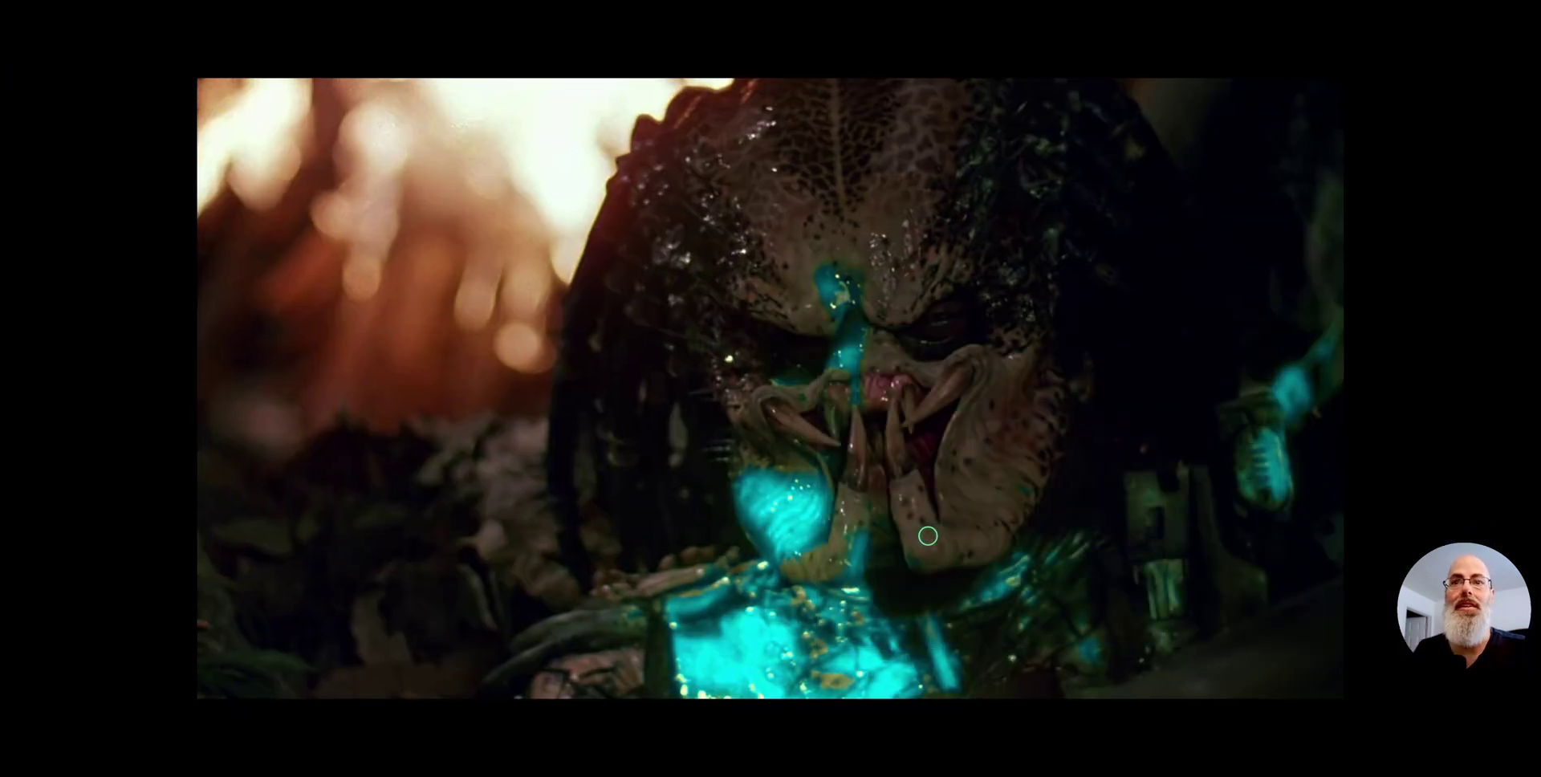
pyautogui.hotkey('shift', 'd')
pyautogui.hotkey('shift', 'd')
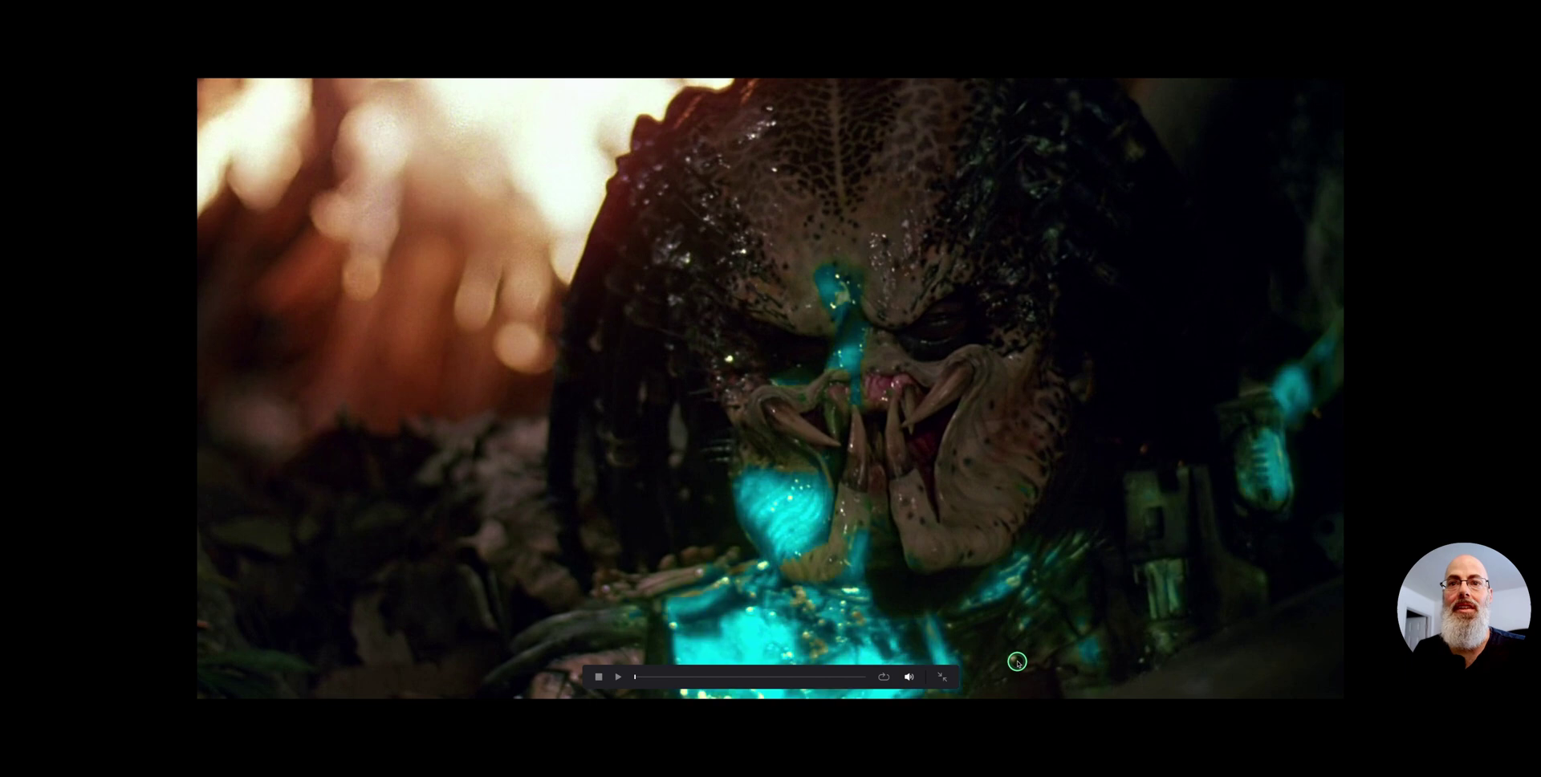
pyautogui.hotkey('shift', 'd')
pyautogui.hotkey('shift', 'd')
pyautogui.hotkey('shift', 'd')
pyautogui.hotkey('shift', 'd')
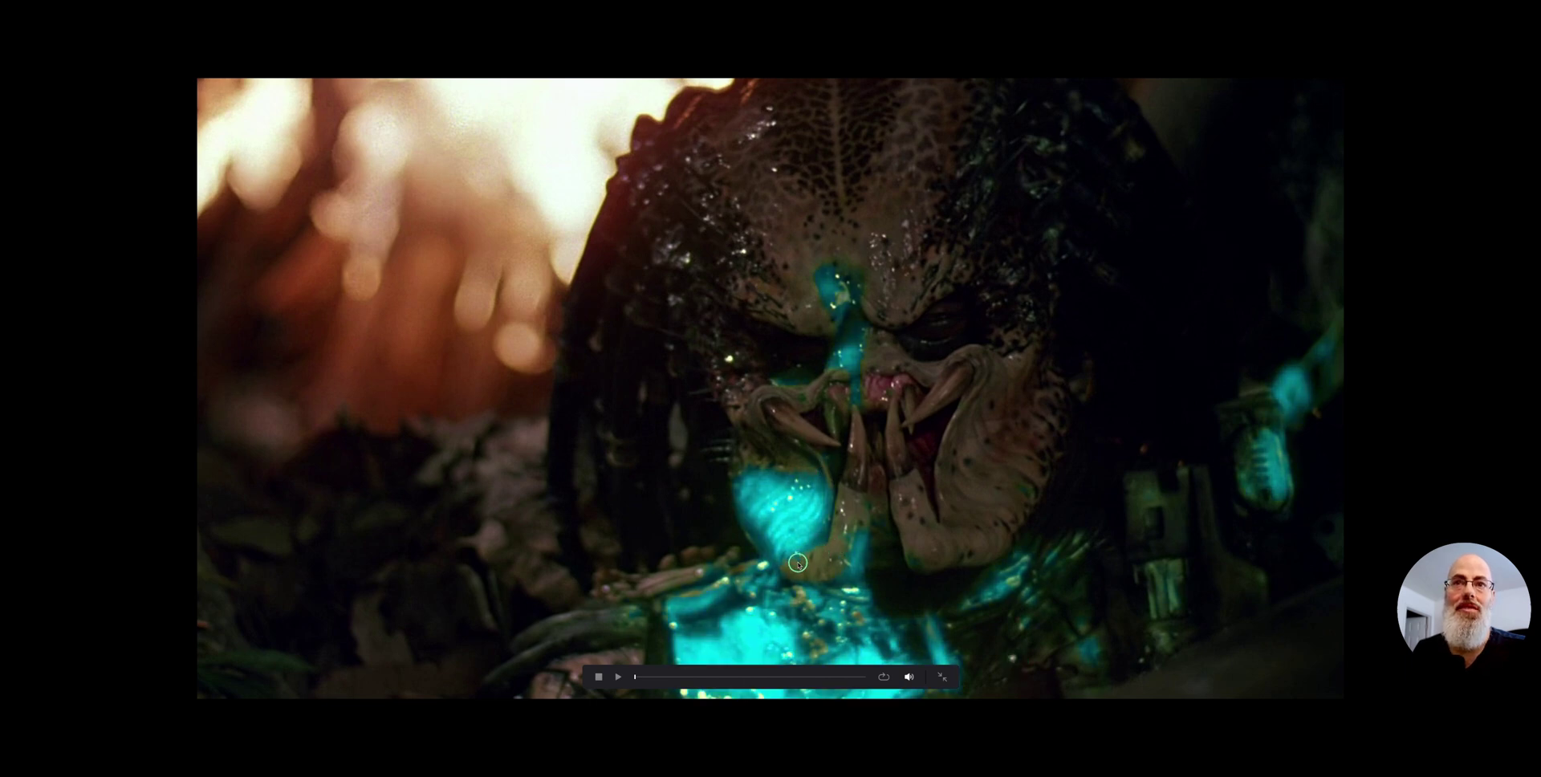
pyautogui.hotkey('shift', 'd')
pyautogui.hotkey('shift', 'd')
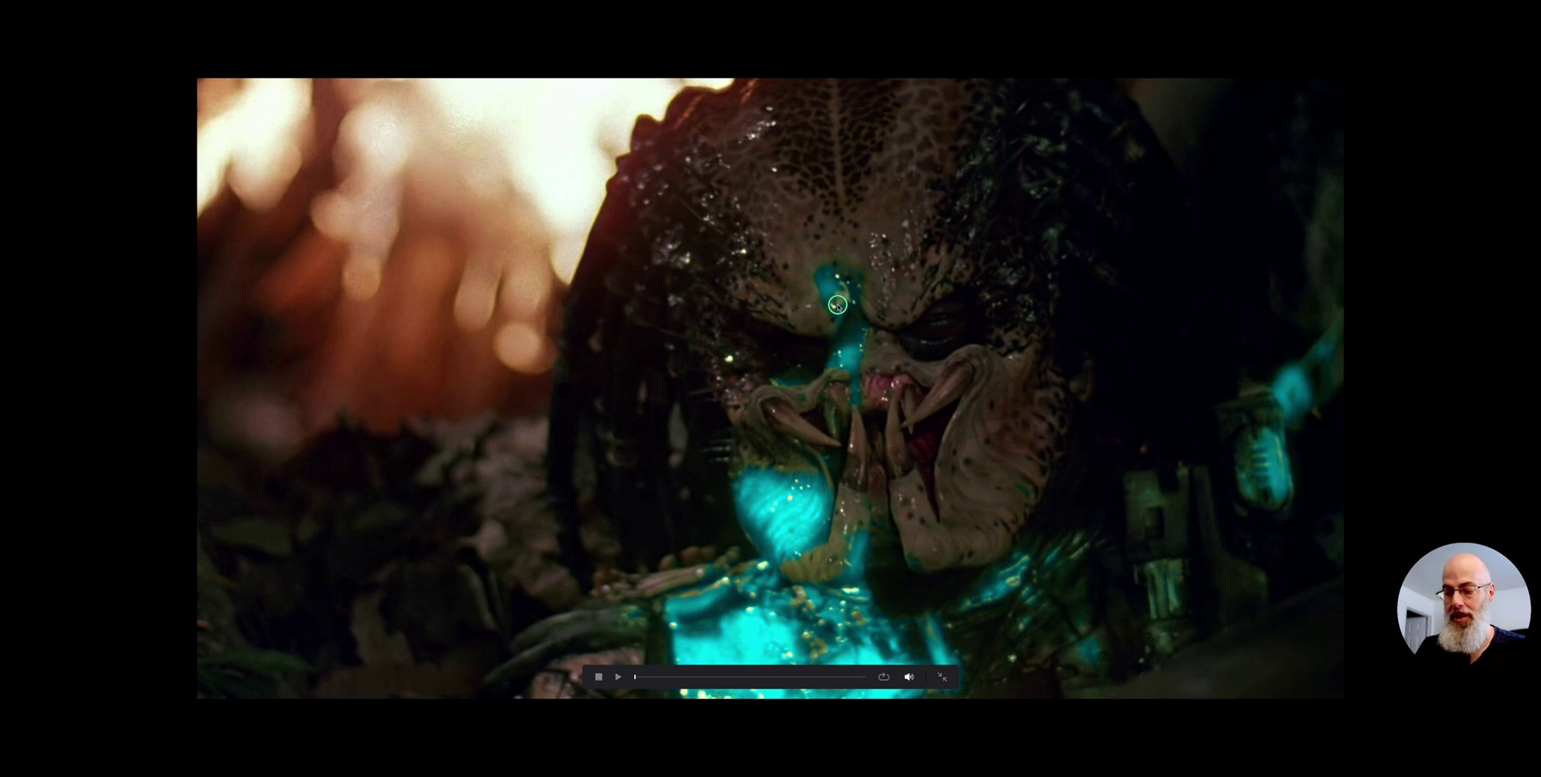
pyautogui.press('Escape')
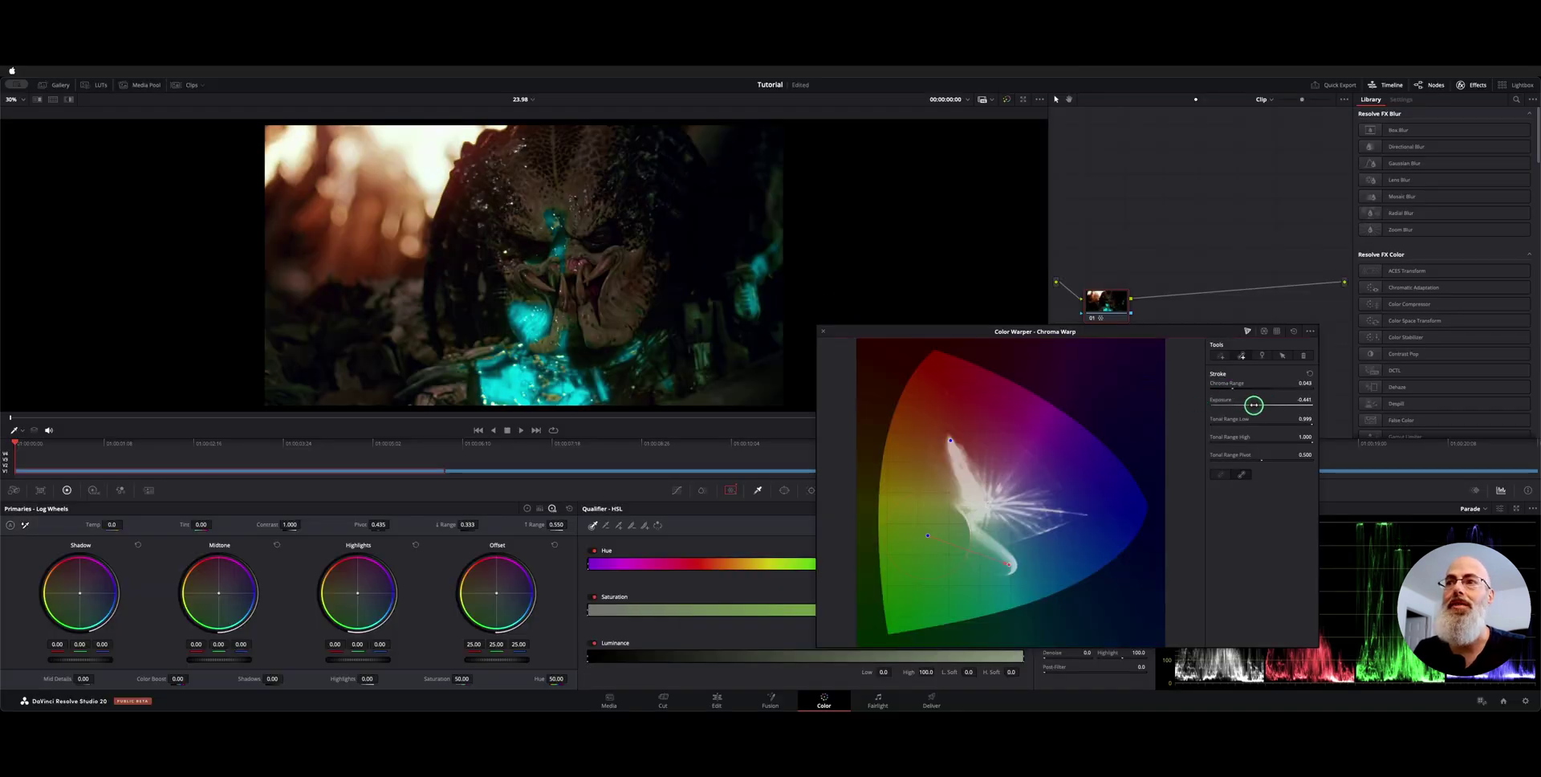
# - Lower the glow stroke's Exposure further and close the enlarged Color Warper window
pyautogui.moveTo(1144, 404); pyautogui.dragTo(1015, 426)
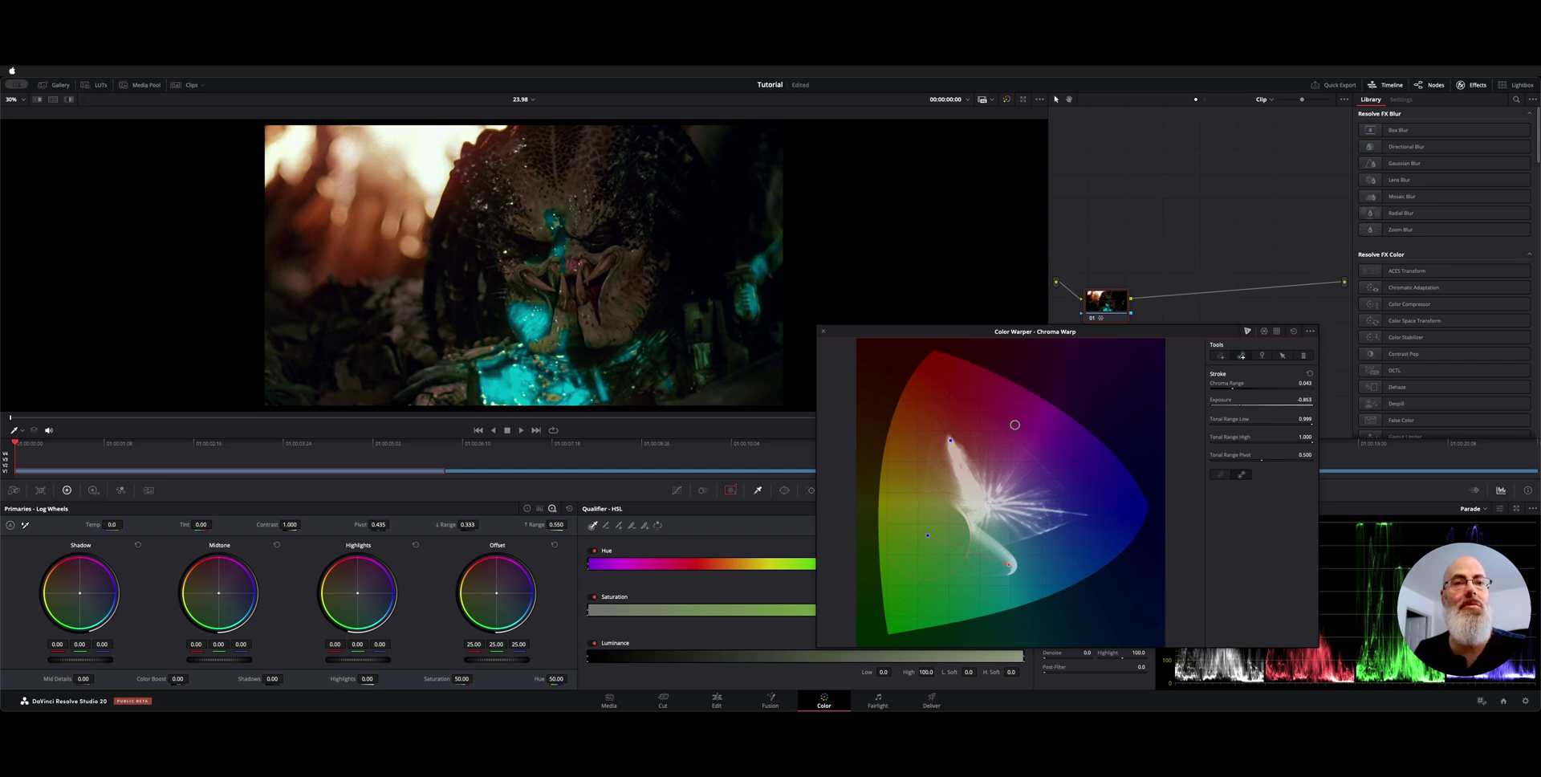
pyautogui.click(822, 331)
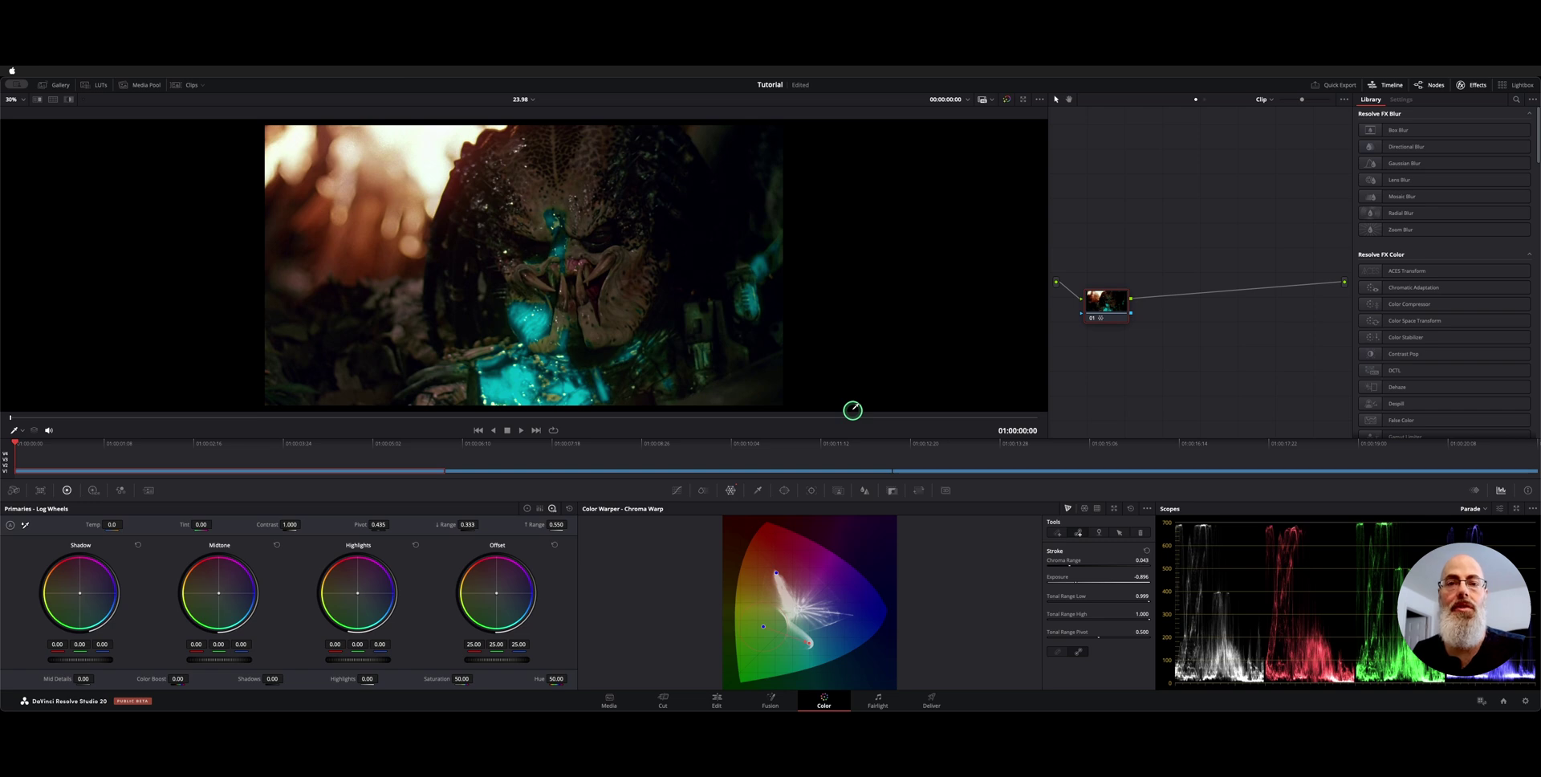
# - Add a gradient window to the node, rotated to 121.48 with a softness of 7.53
pyautogui.moveTo(1108, 306); pyautogui.dragTo(1120, 297)
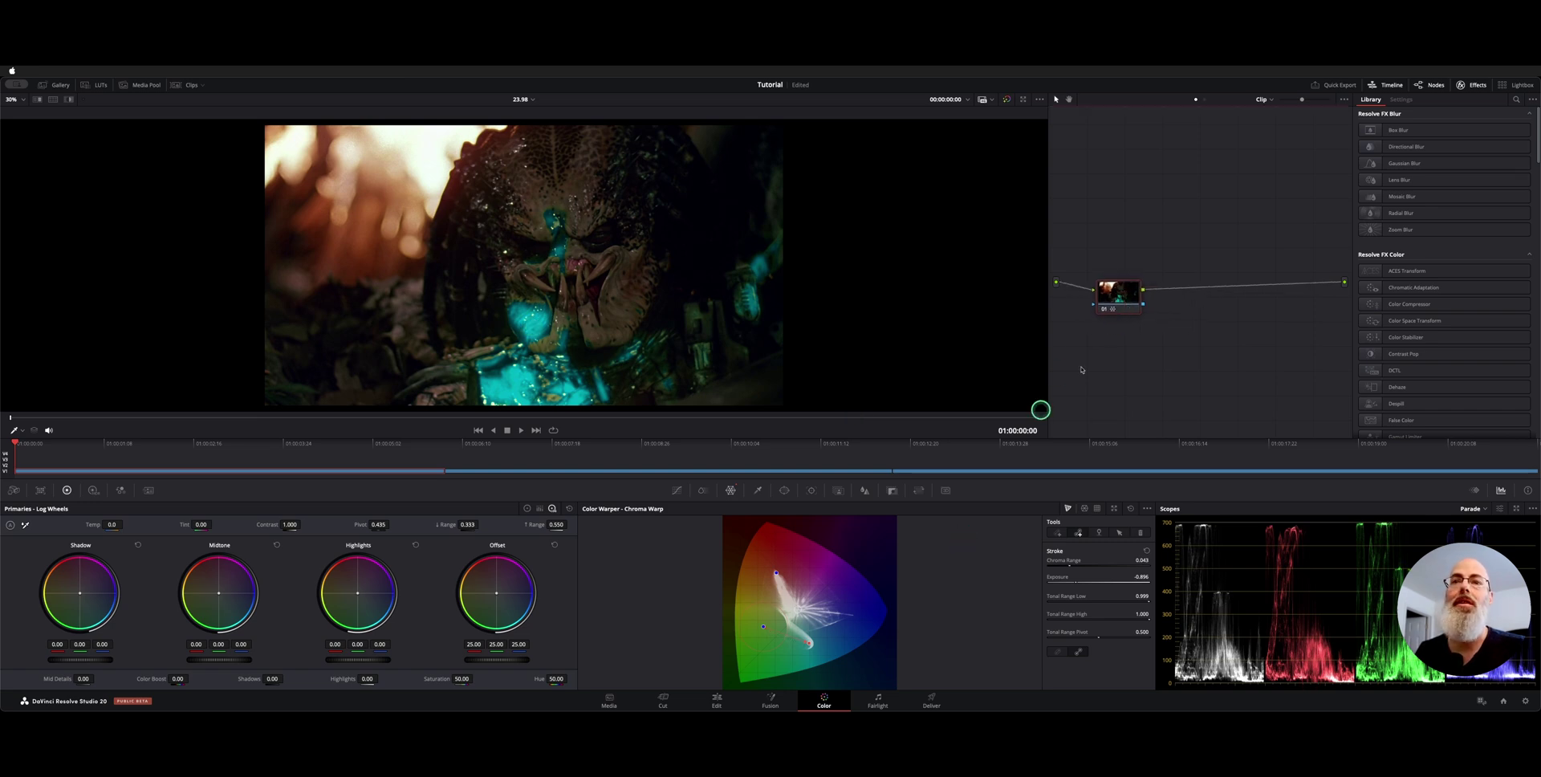
pyautogui.click(784, 490)
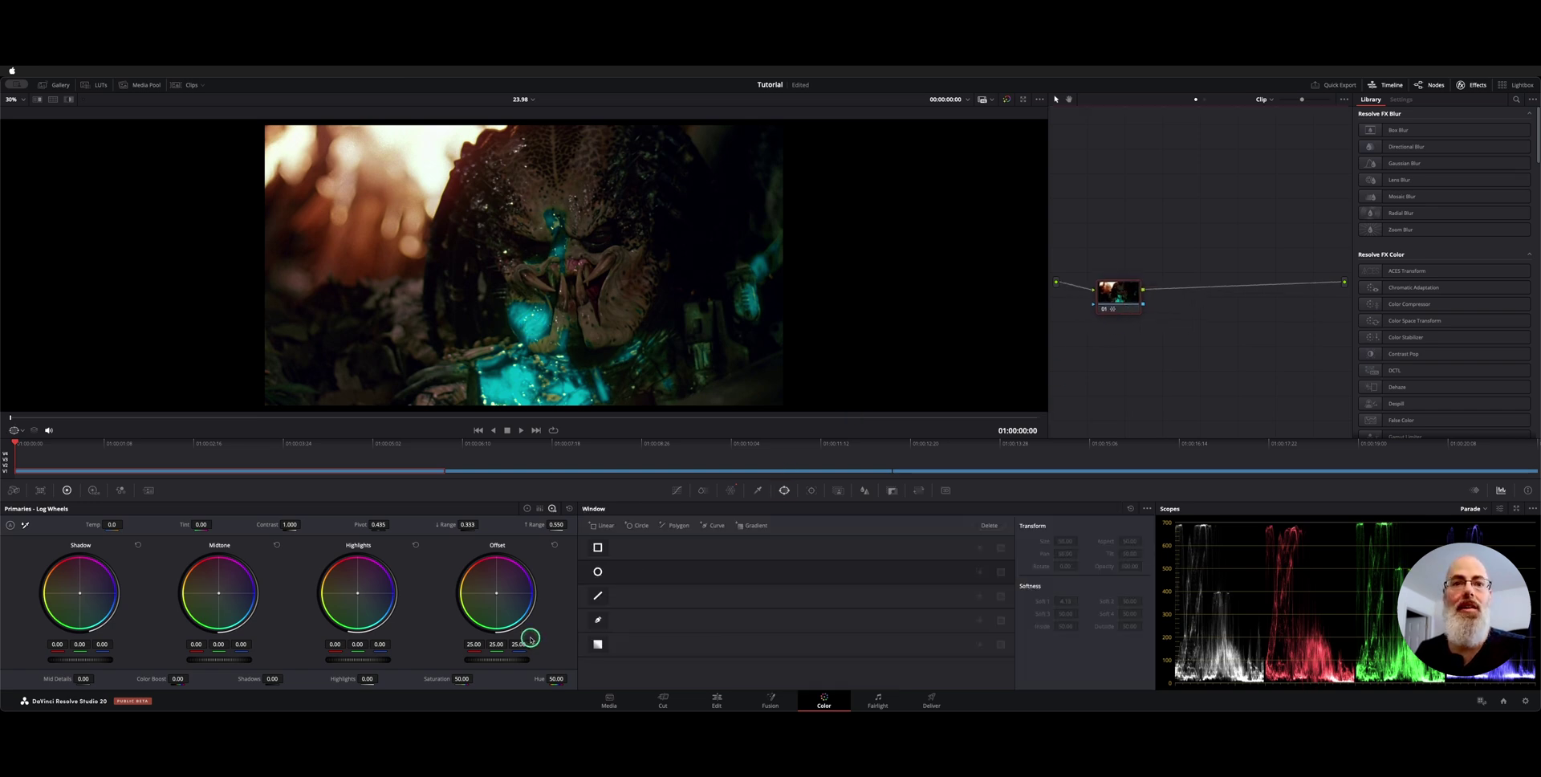
pyautogui.click(598, 645)
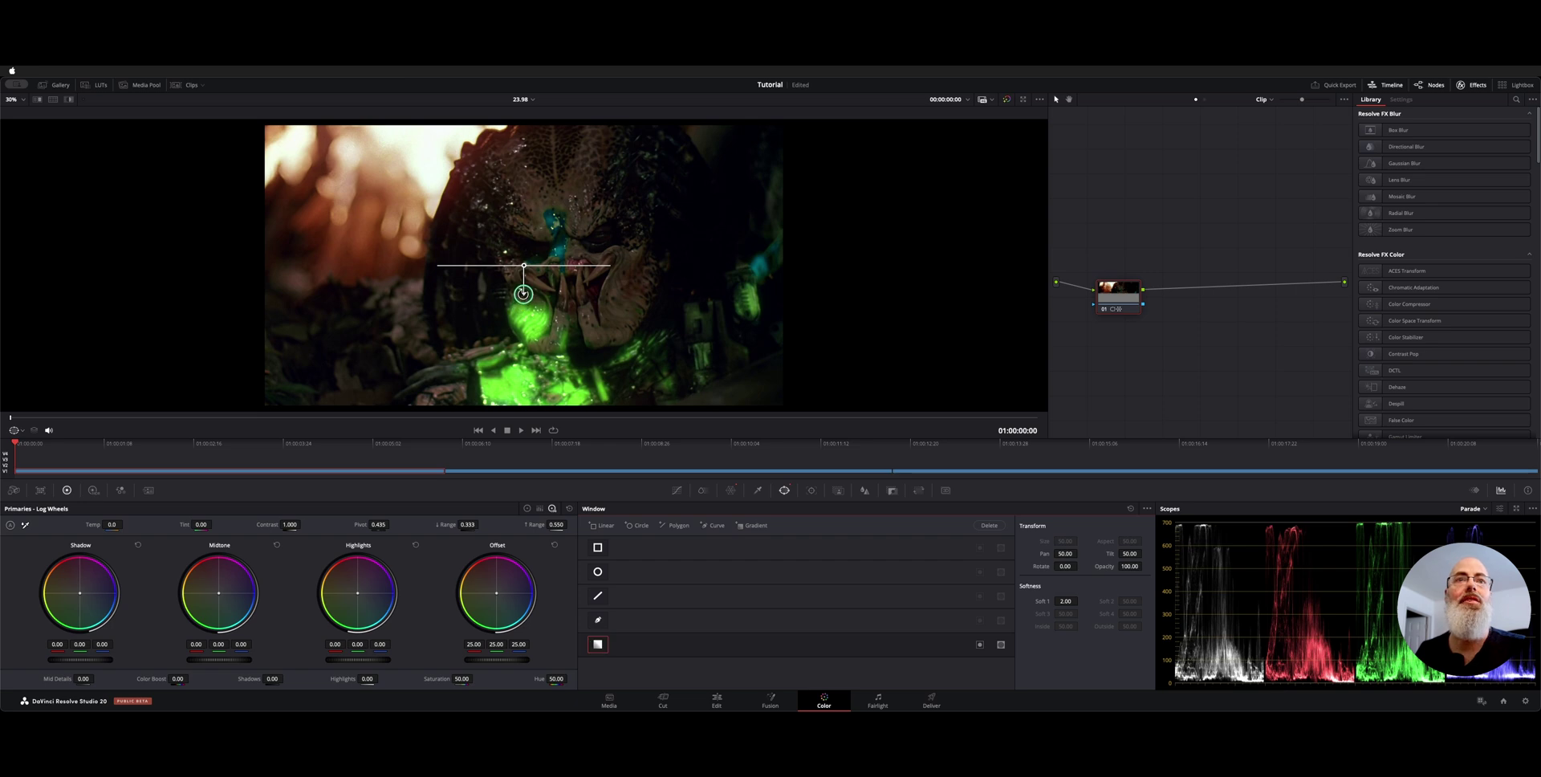
pyautogui.moveTo(523, 294); pyautogui.dragTo(436, 212)
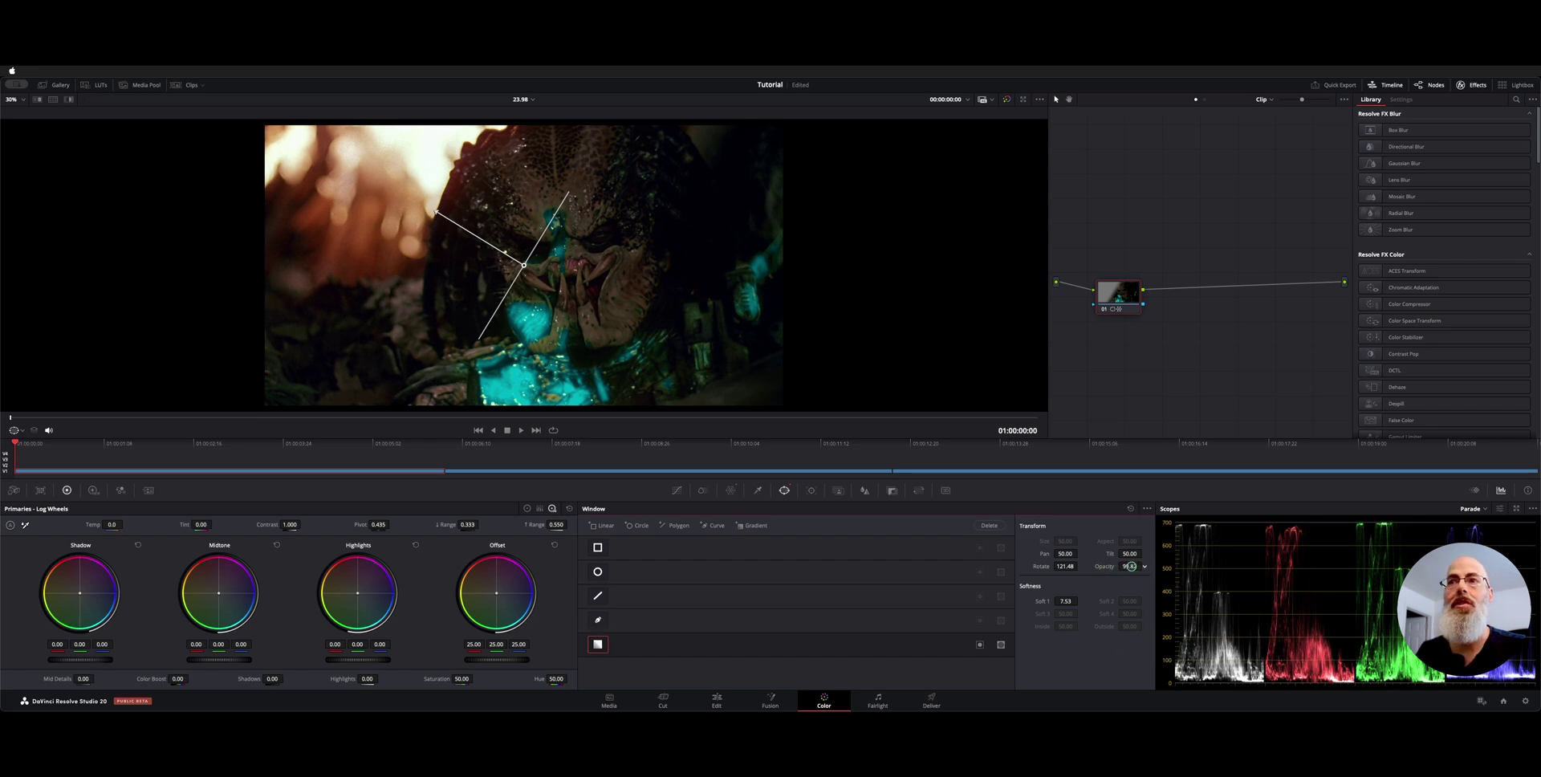
# - Reposition the gradient window to Pan 47.79 and Tilt 46.74, and reduce its Opacity to 70.62
pyautogui.moveTo(821, 566); pyautogui.dragTo(770, 389)
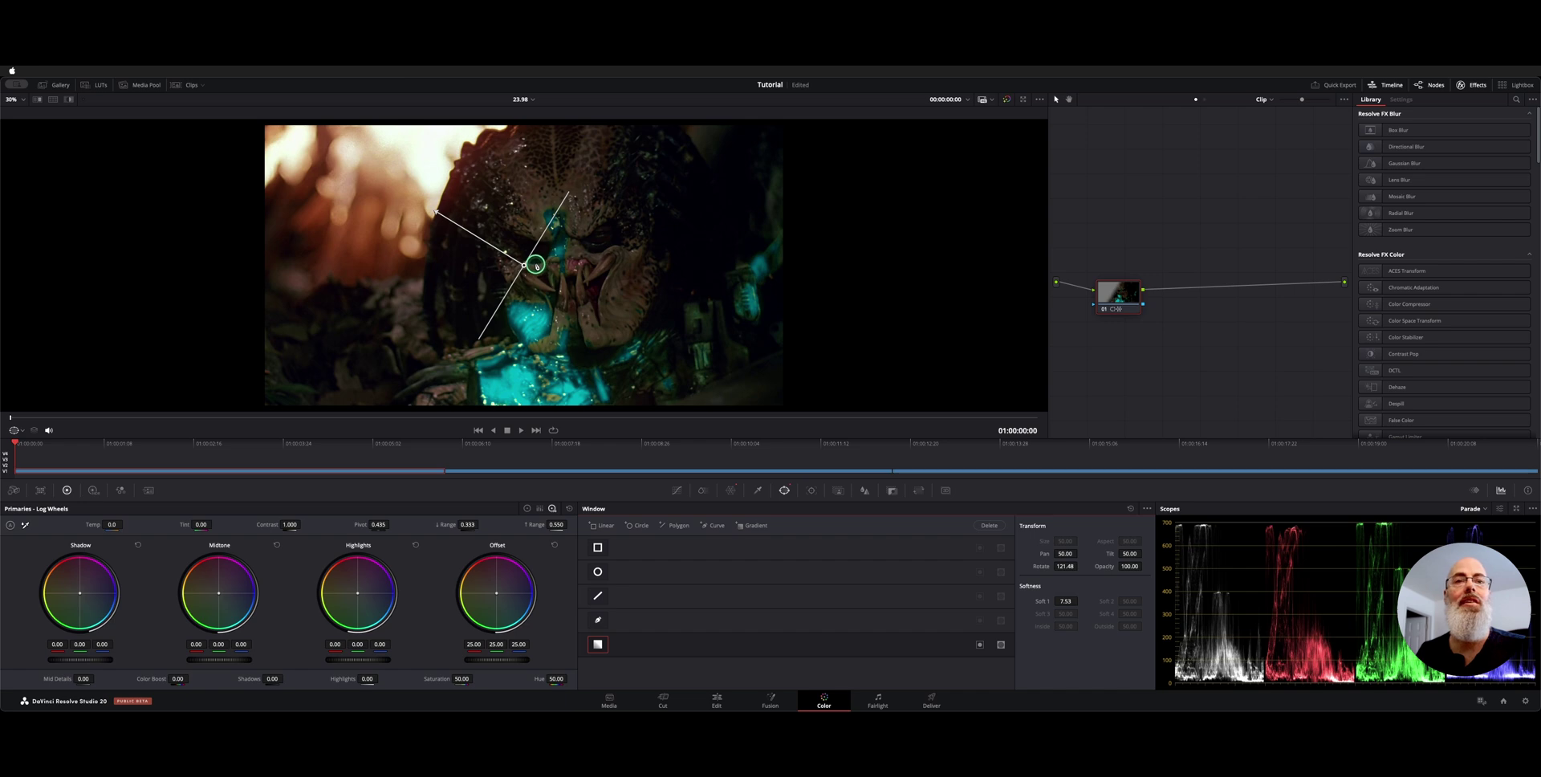
pyautogui.moveTo(525, 265); pyautogui.dragTo(514, 306)
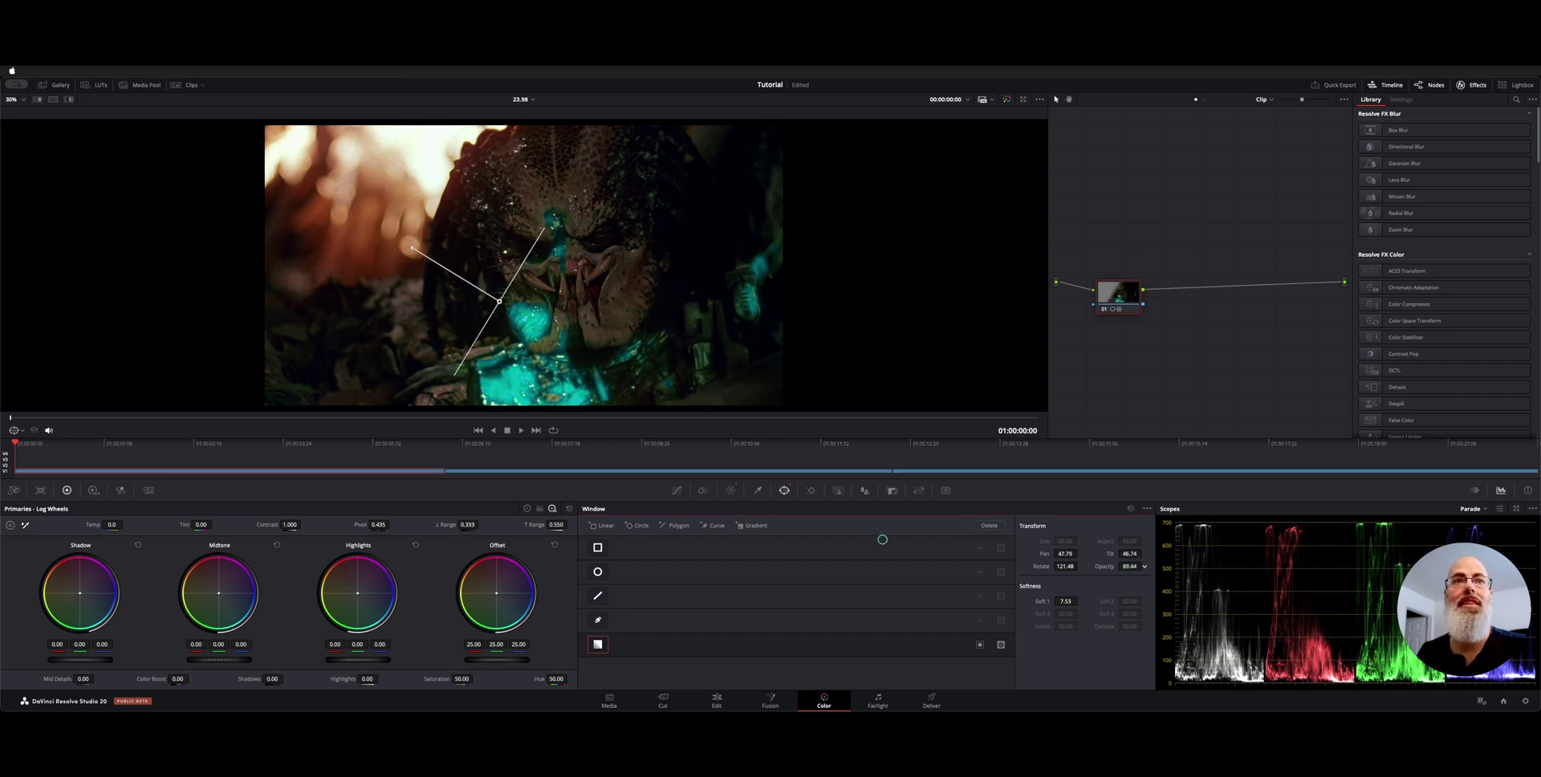
pyautogui.moveTo(882, 539); pyautogui.dragTo(800, 536)
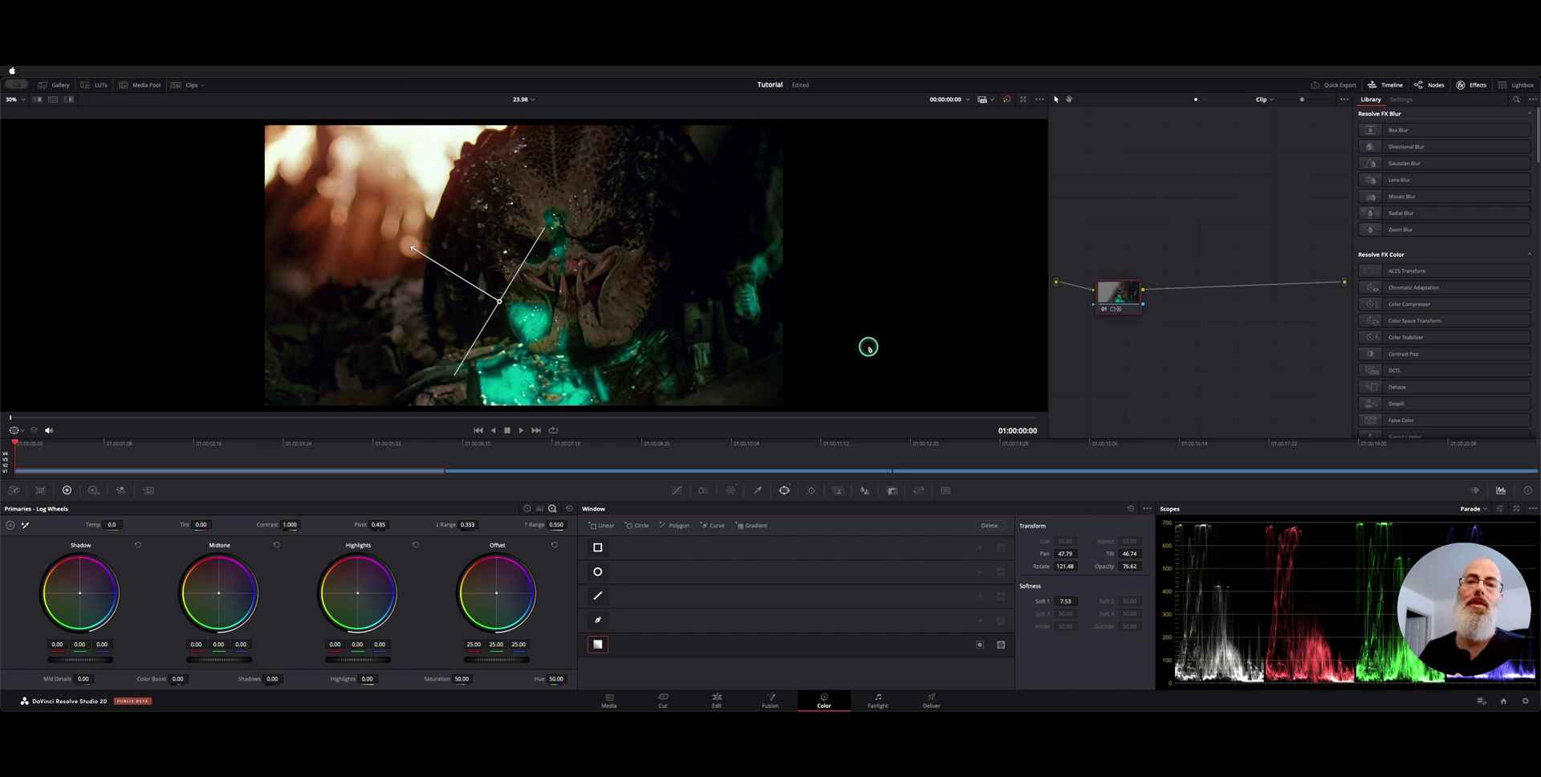
# - On the jungle clip at 01:00:06:00, delete the second node and reset the first node's grade
pyautogui.moveTo(1117, 292); pyautogui.dragTo(1098, 296)
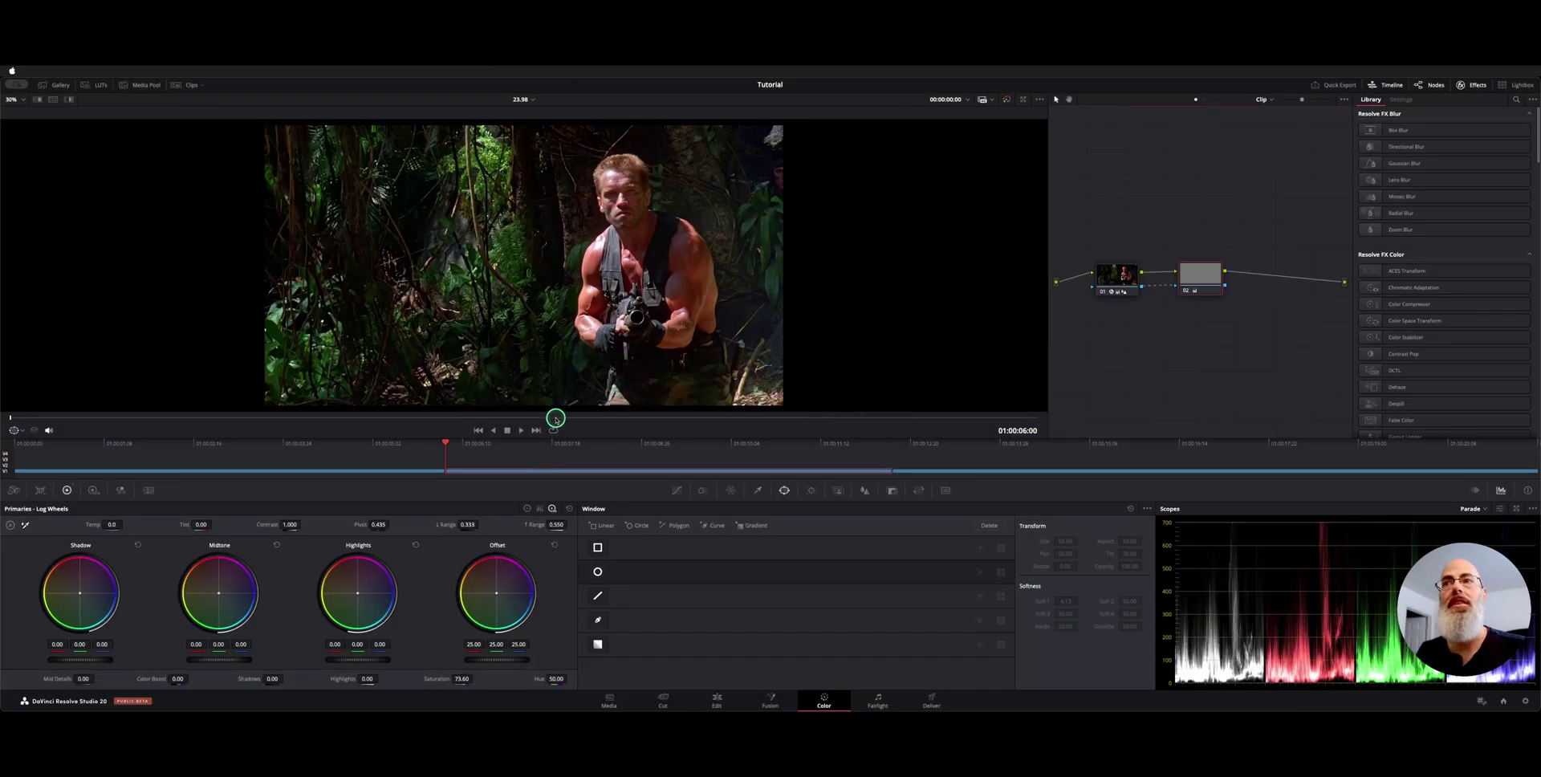
pyautogui.press('Delete')
pyautogui.rightClick(1116, 290)
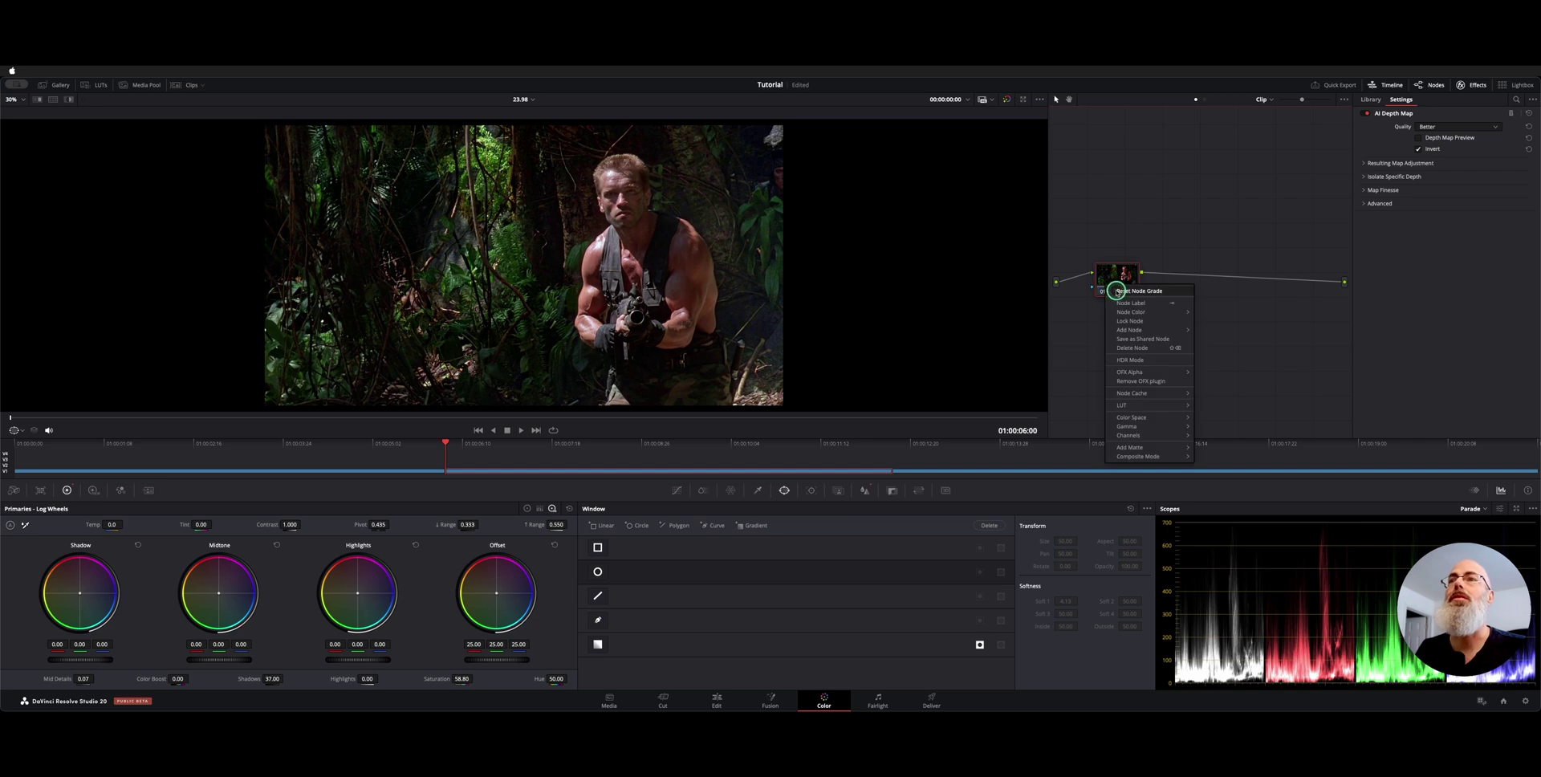
pyautogui.press('Escape')
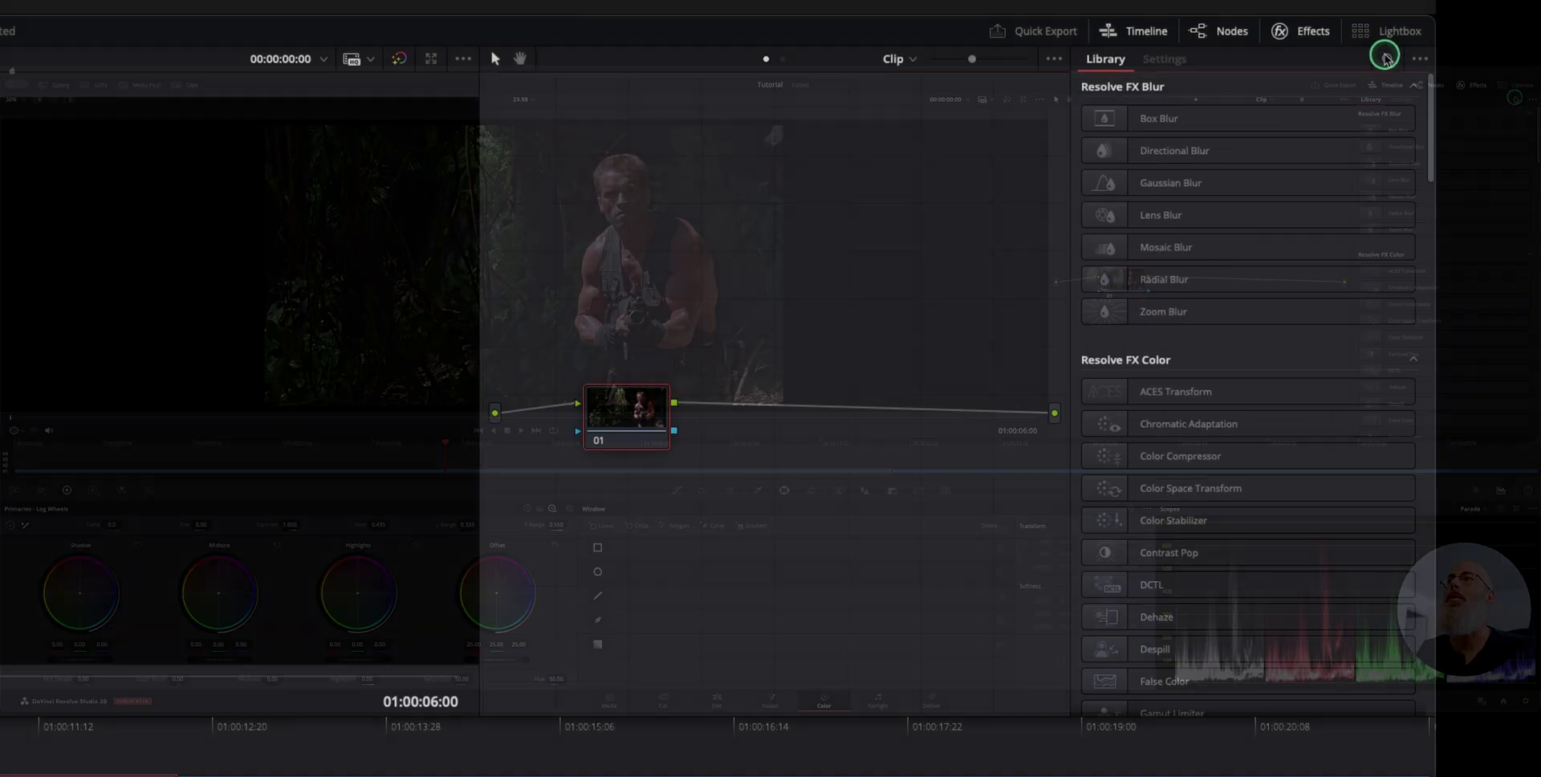
# - Search the effects library for "dep" and apply the Depth Map effect to node 01
pyautogui.click(1515, 99)
pyautogui.write('dep')
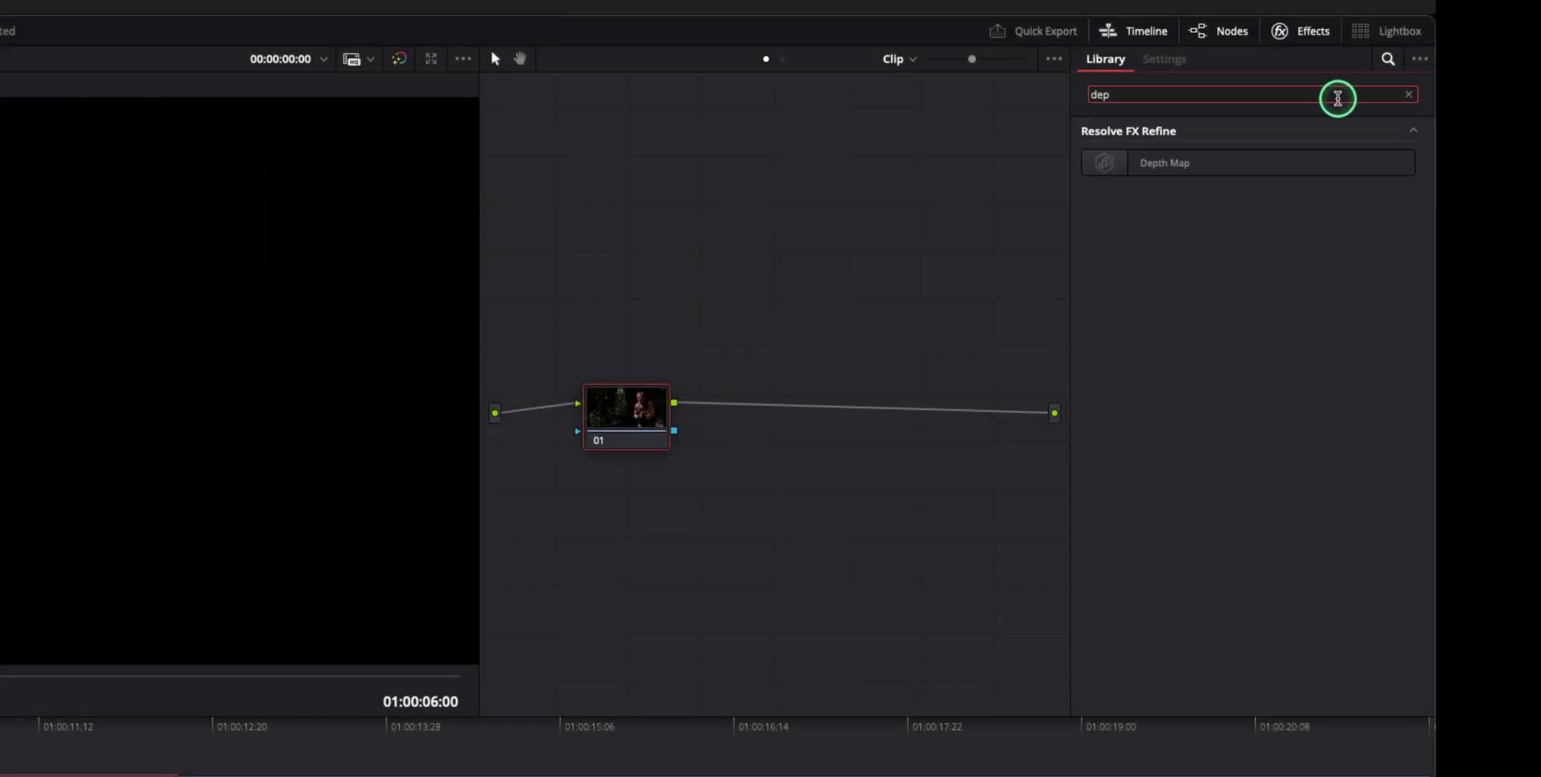
pyautogui.click(1213, 165)
pyautogui.moveTo(1213, 165); pyautogui.dragTo(626, 431)
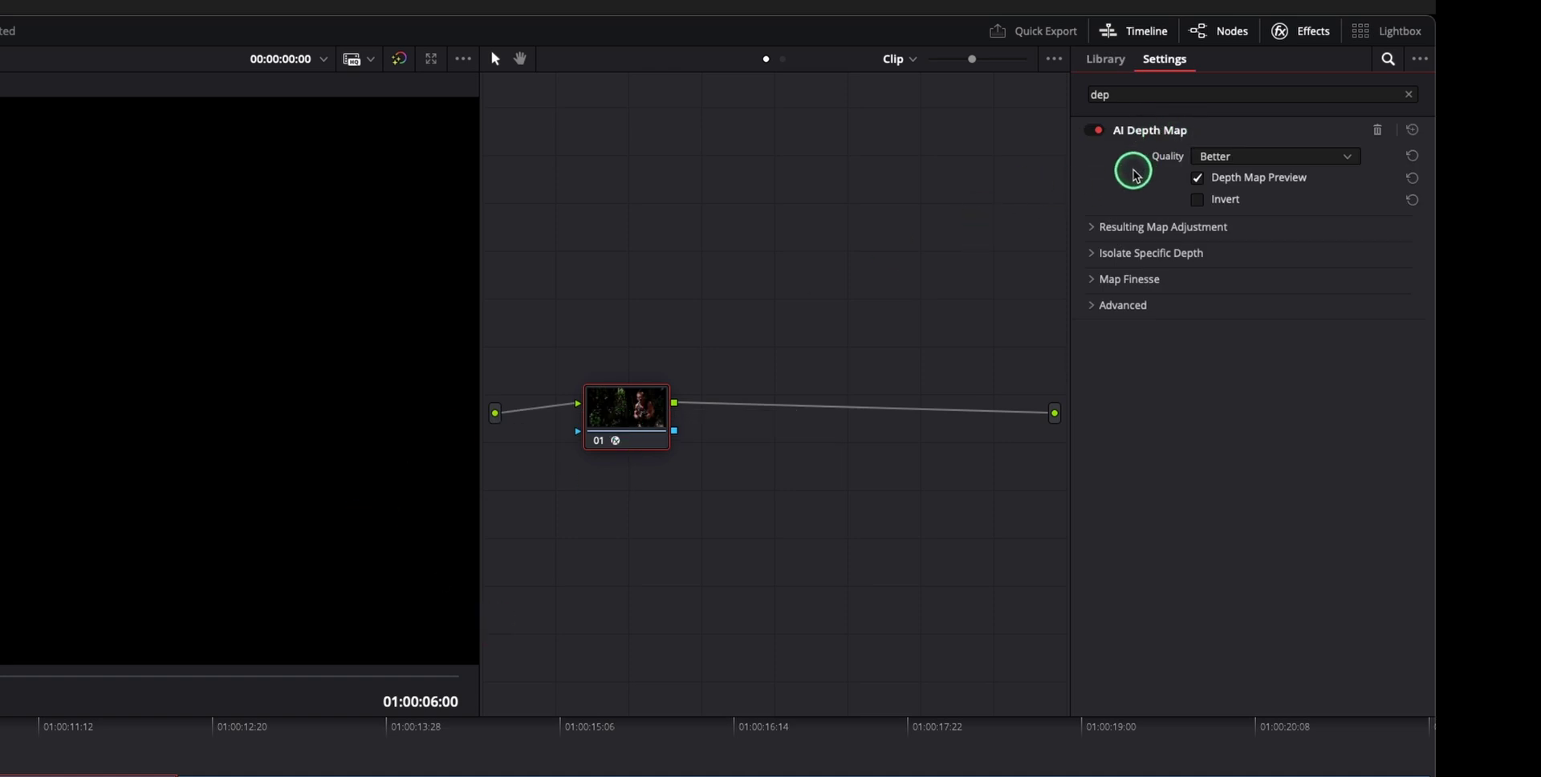
# - Set the depth map's Quality to Faster for comparison, and return it to Better
pyautogui.click(1234, 156)
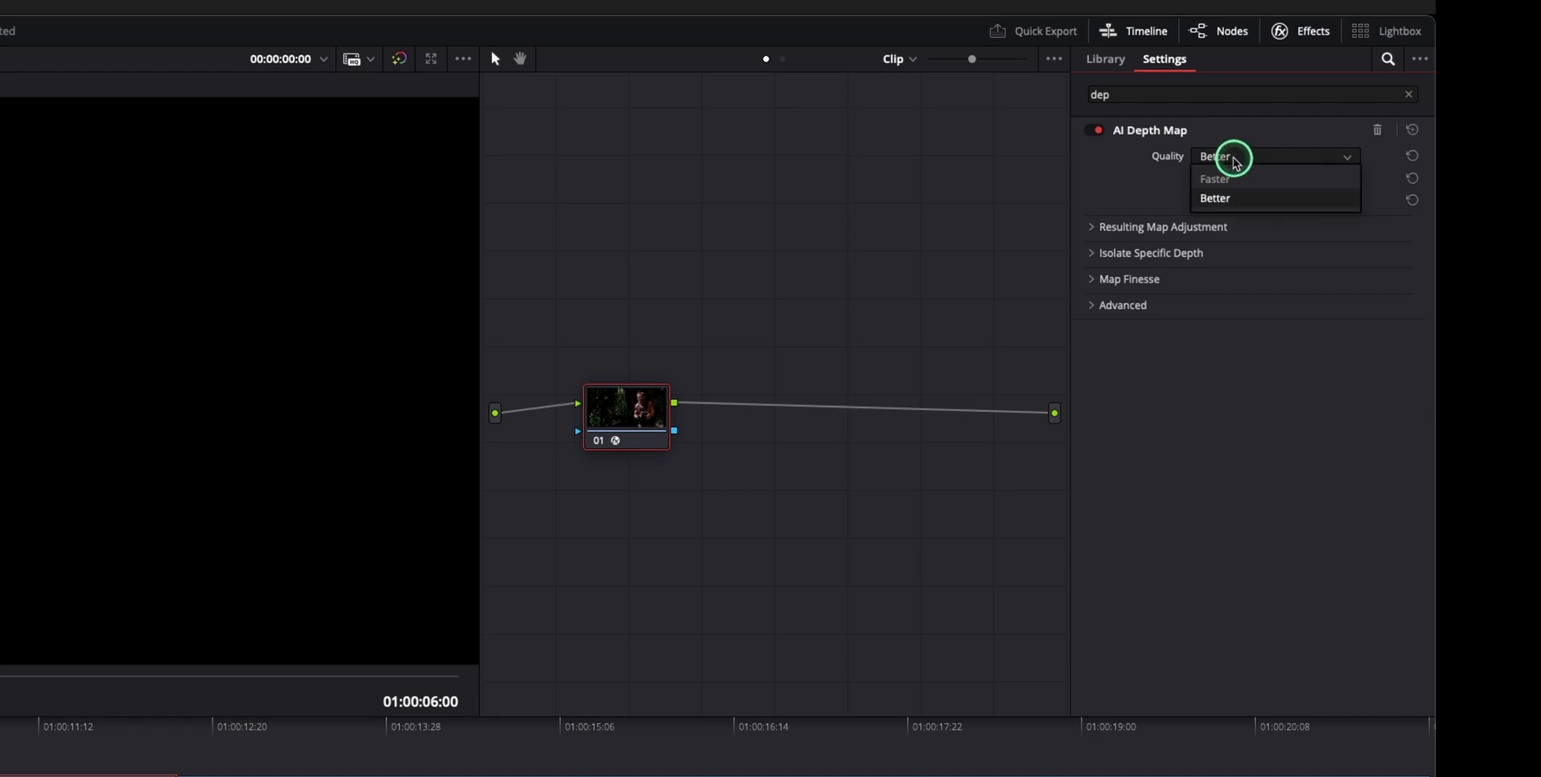
pyautogui.click(1238, 177)
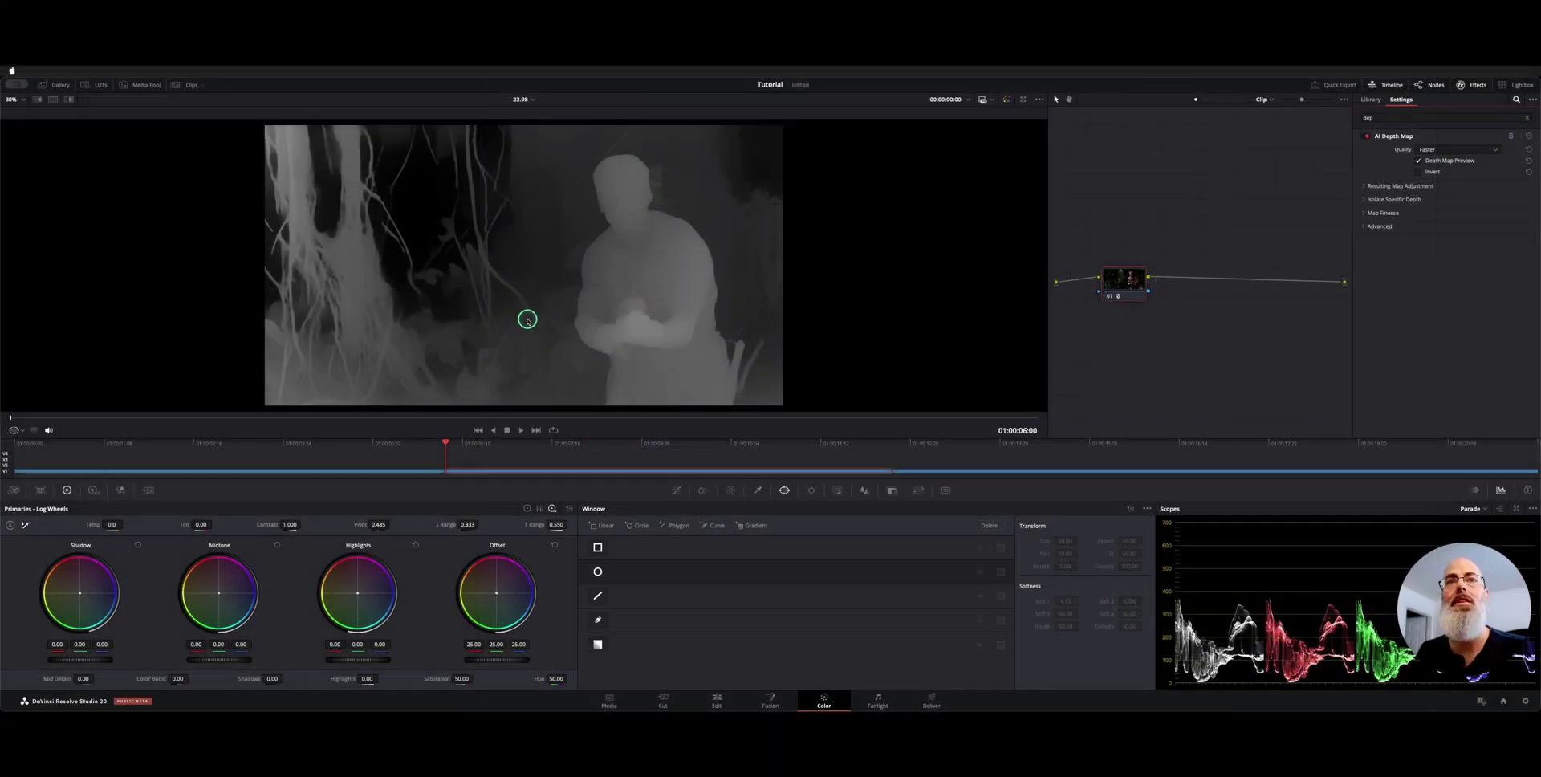
pyautogui.click(1481, 151)
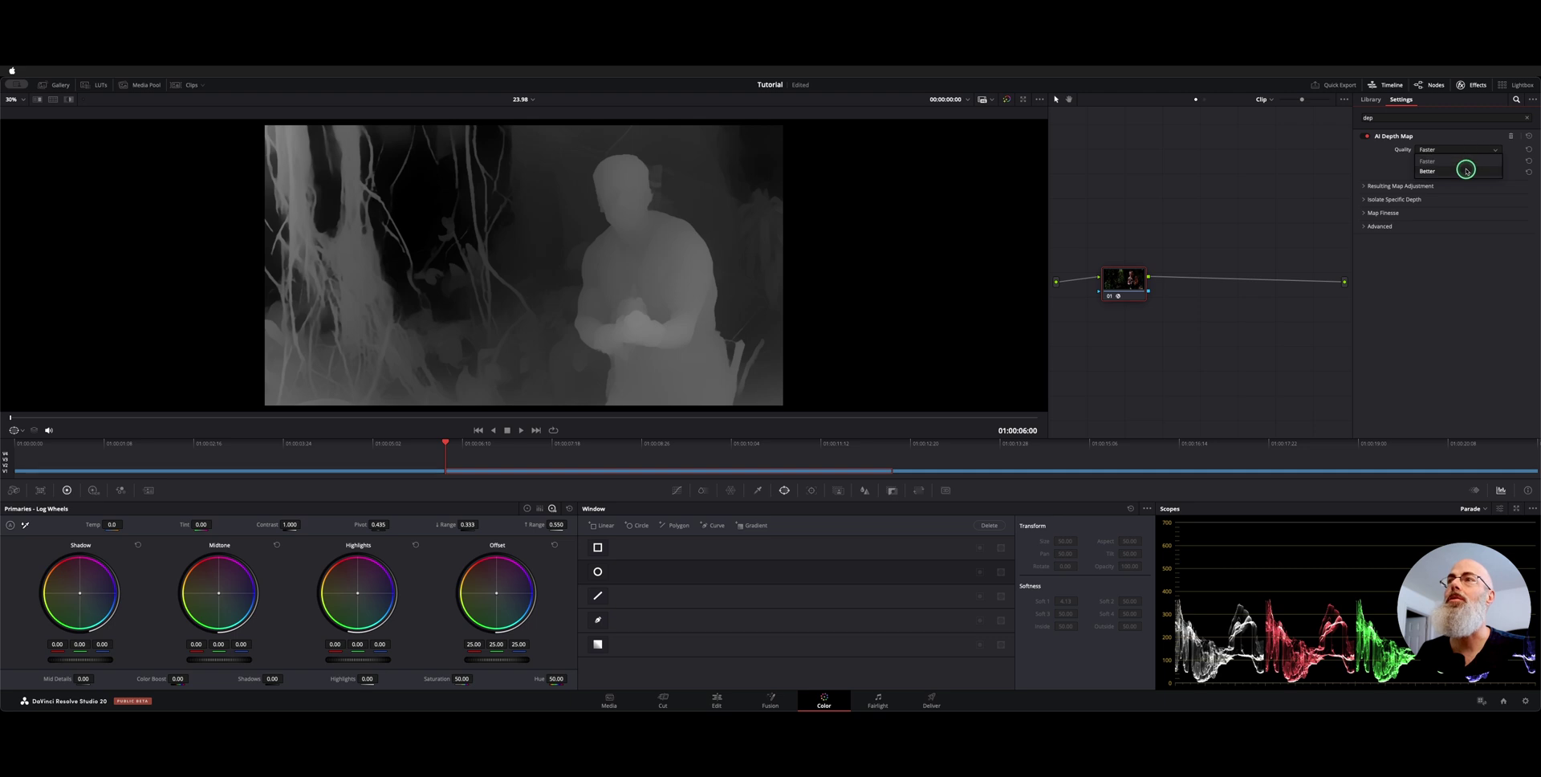
pyautogui.click(1465, 170)
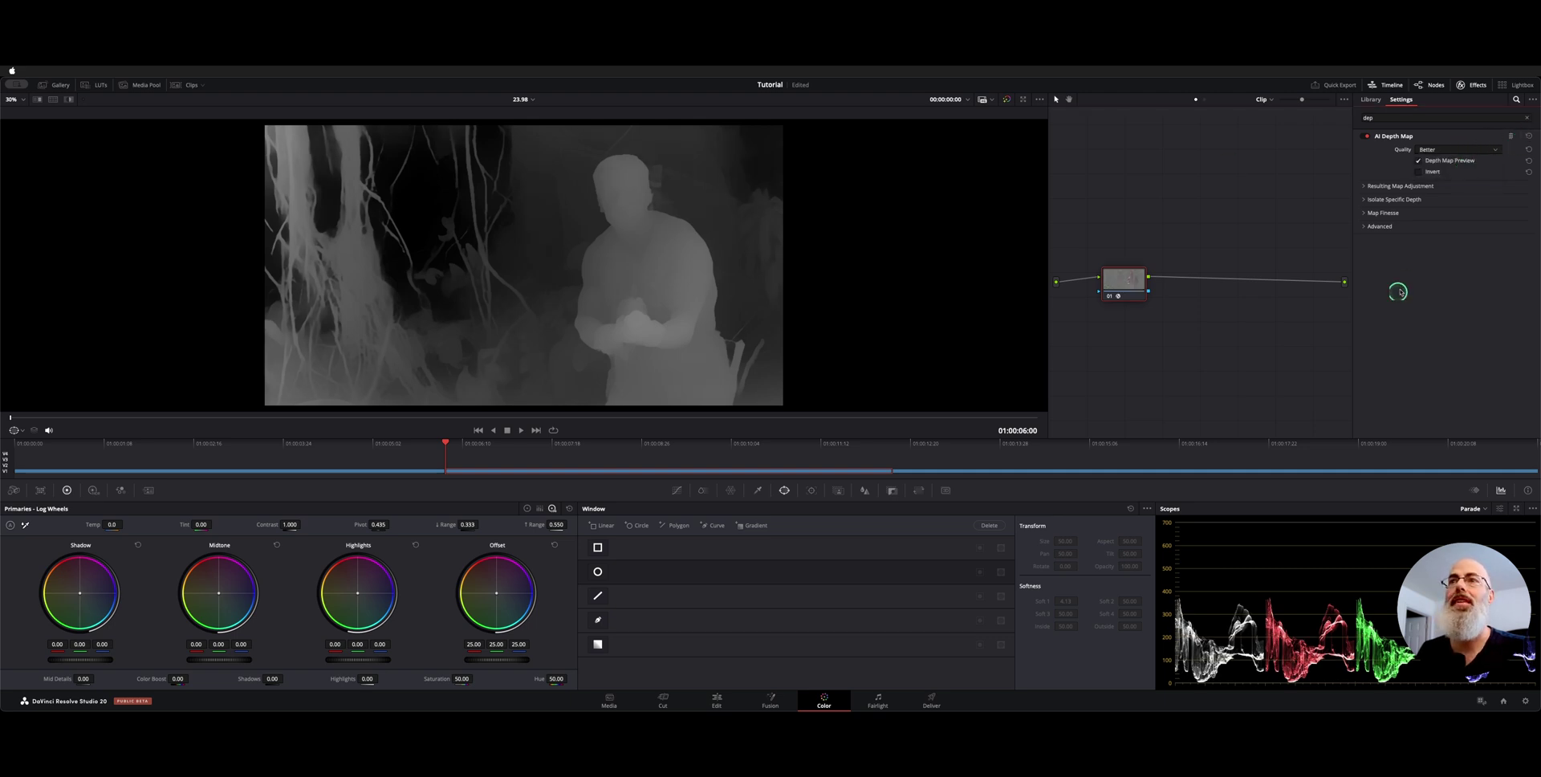
# - Remove the Depth Map effect from node 01, reapply it, and enable Adjust Map Levels under Resulting Map Adjustment
pyautogui.click(1511, 136)
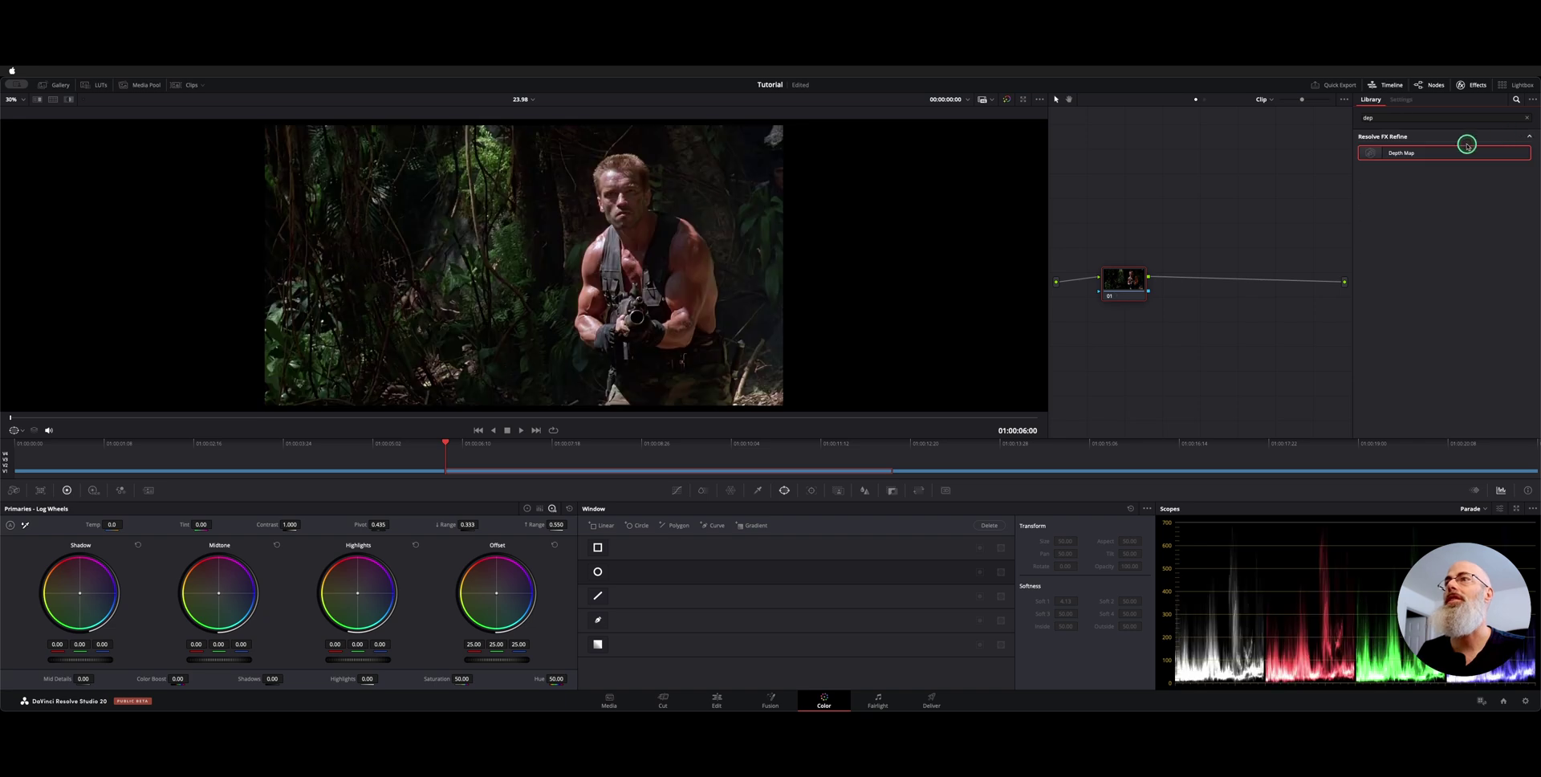
pyautogui.moveTo(1465, 152); pyautogui.dragTo(1120, 277)
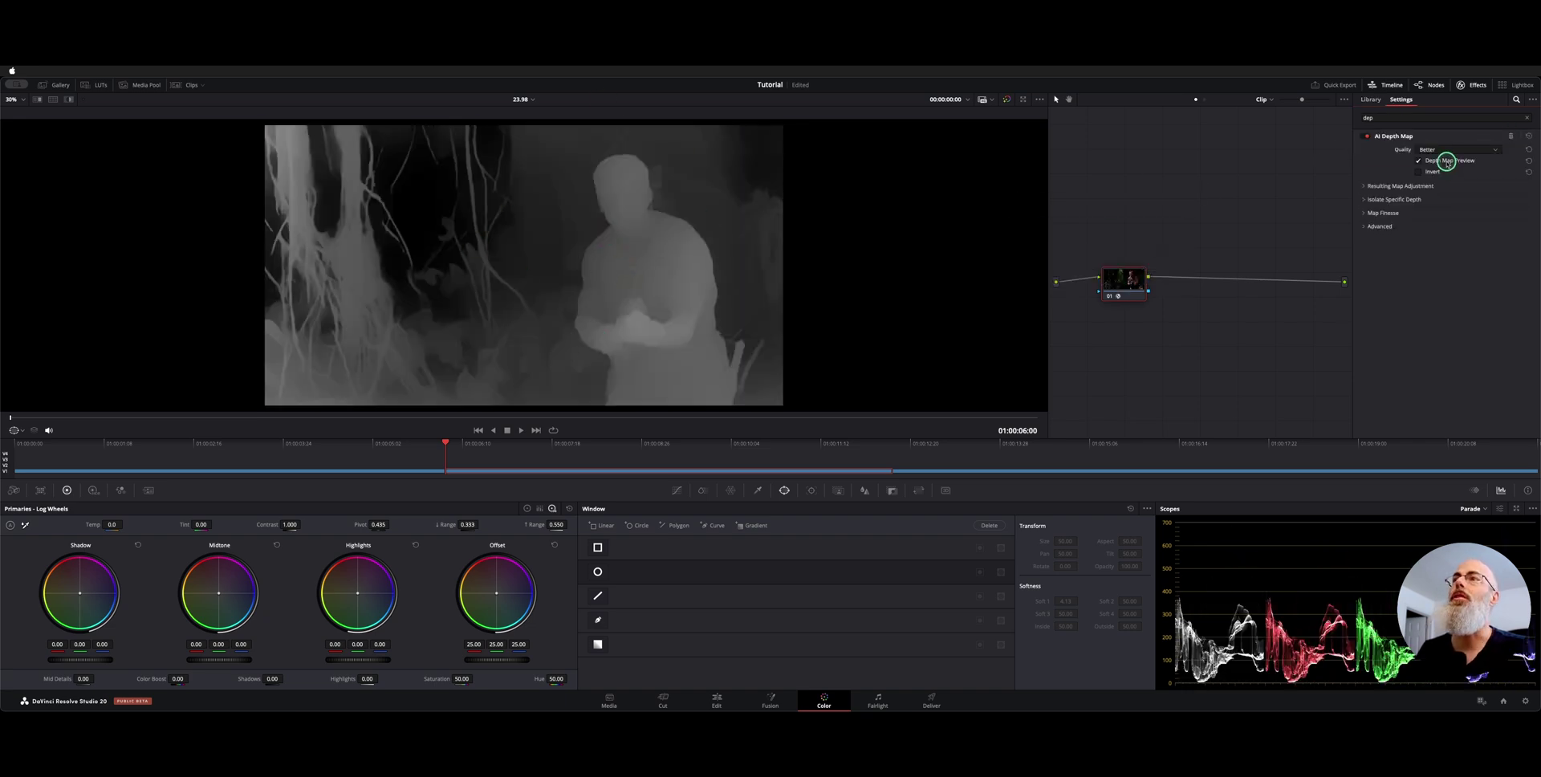
pyautogui.click(1381, 187)
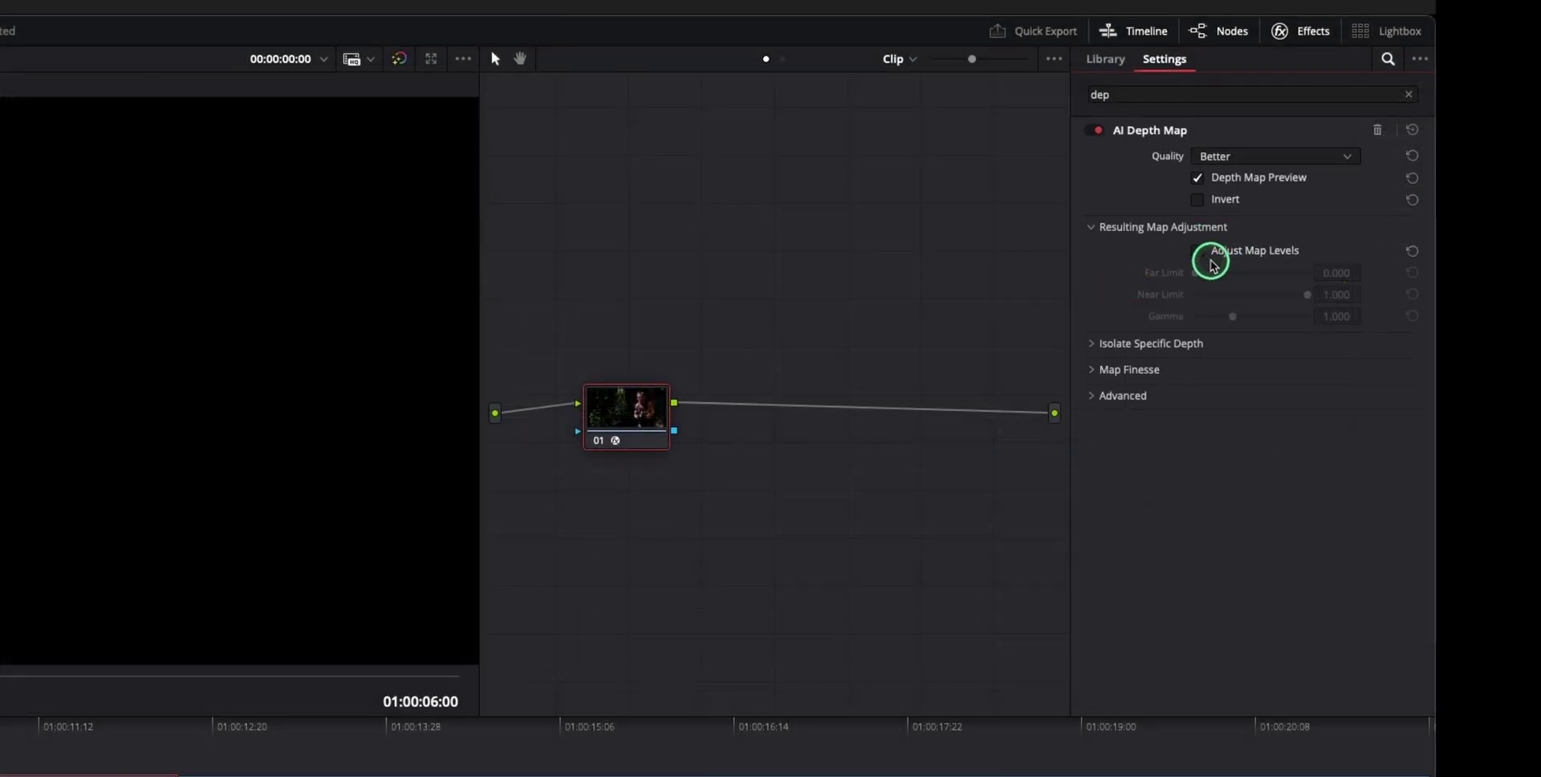
pyautogui.click(1181, 258)
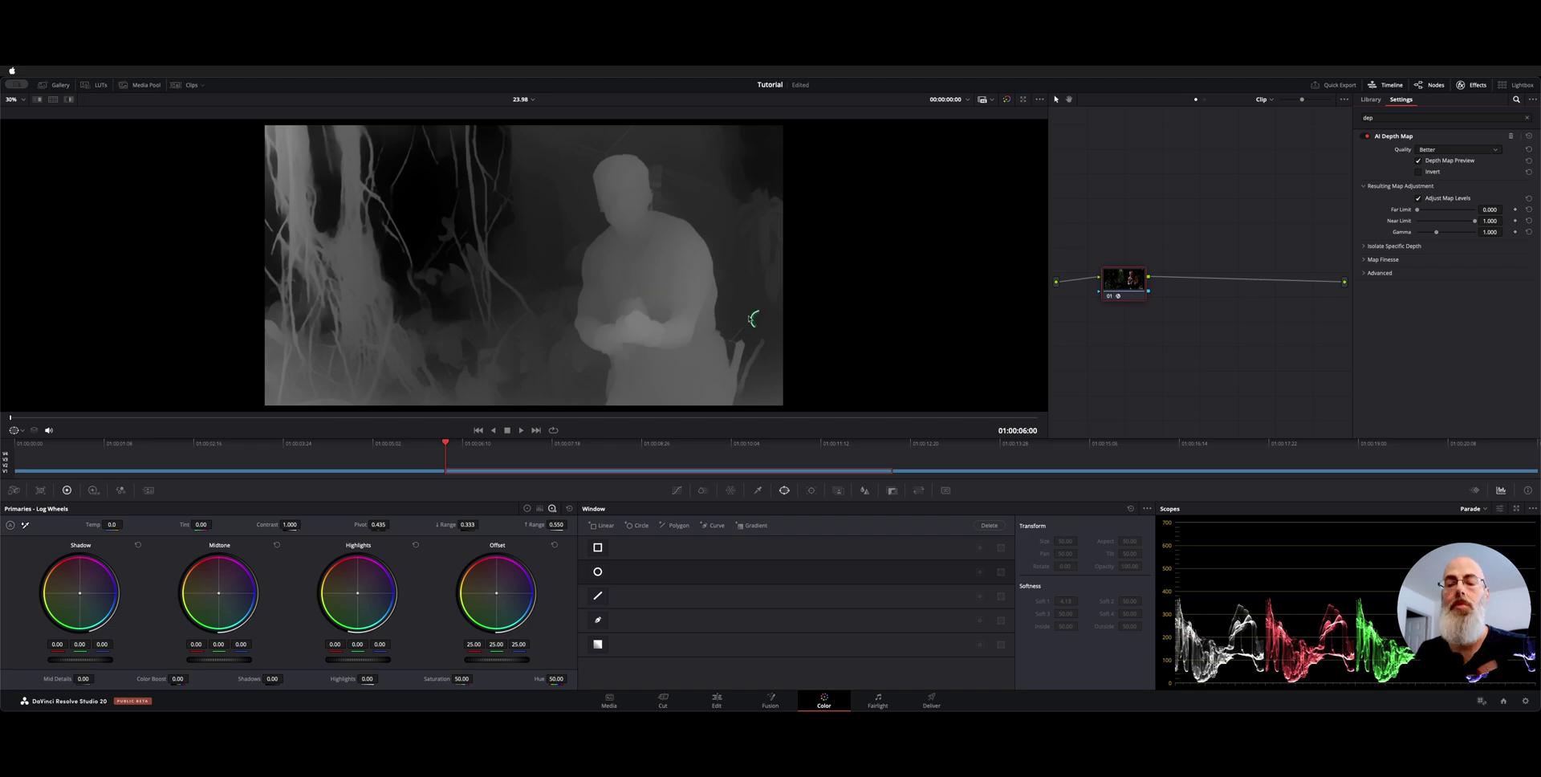
pyautogui.click(1366, 138)
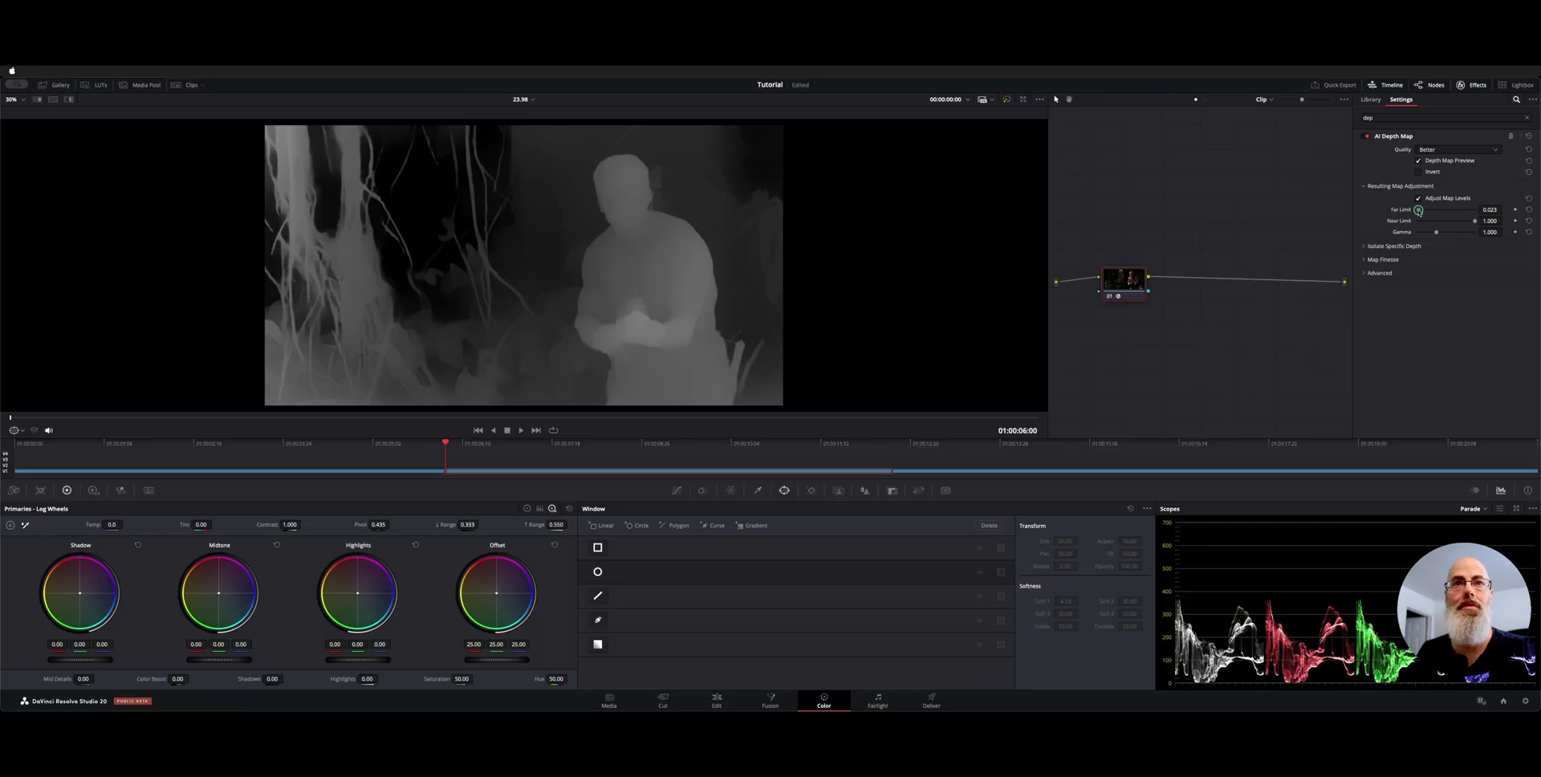
# - Set the depth map's Far Limit to 0.194, Near Limit to 0.256, and Gamma to 2.000
pyautogui.moveTo(1418, 210)
pyautogui.mouseDown()
pyautogui.moveTo(1466, 221)
pyautogui.moveTo(1432, 228)
pyautogui.mouseUp()
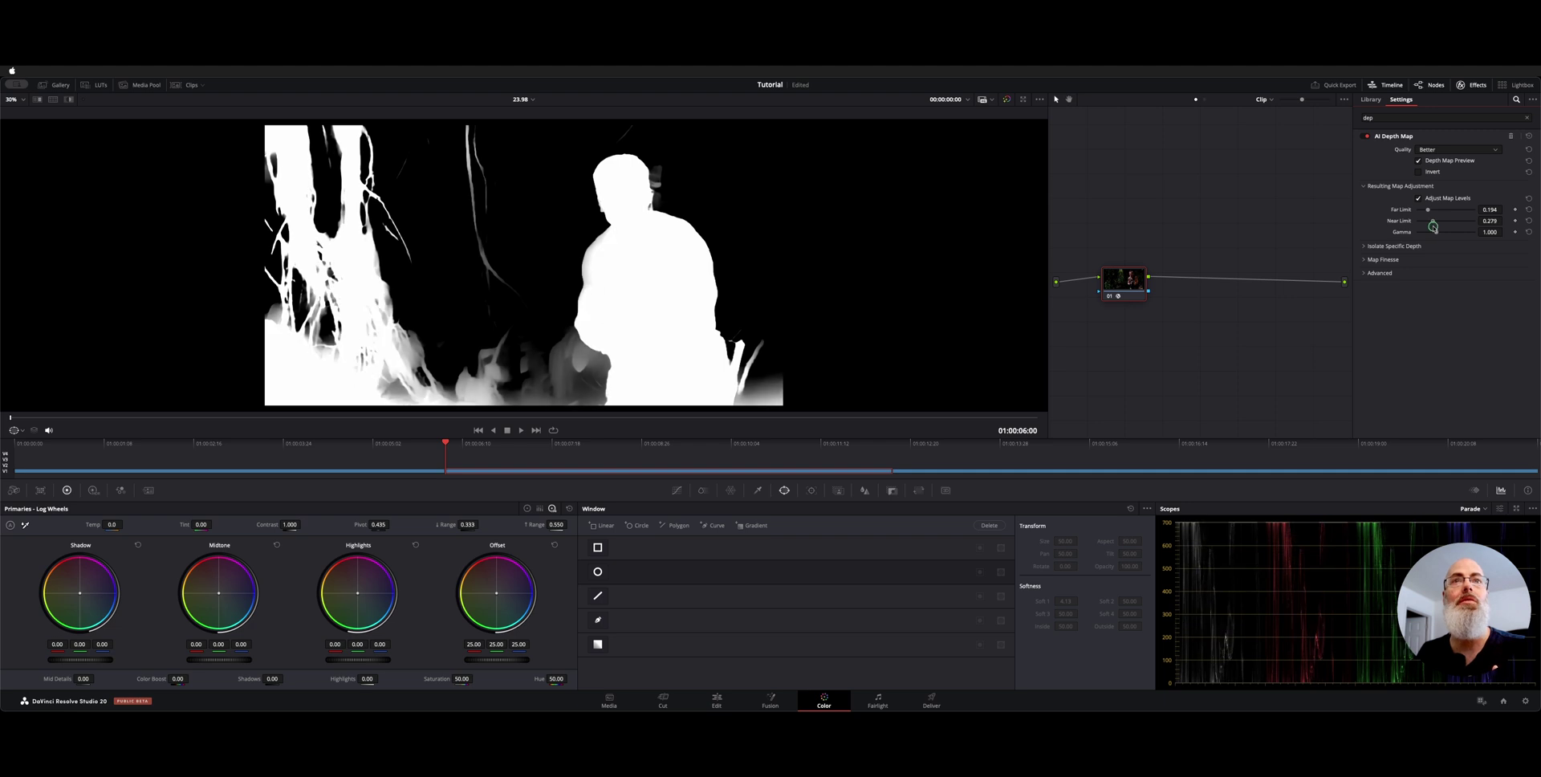
pyautogui.moveTo(1434, 227); pyautogui.dragTo(1432, 234)
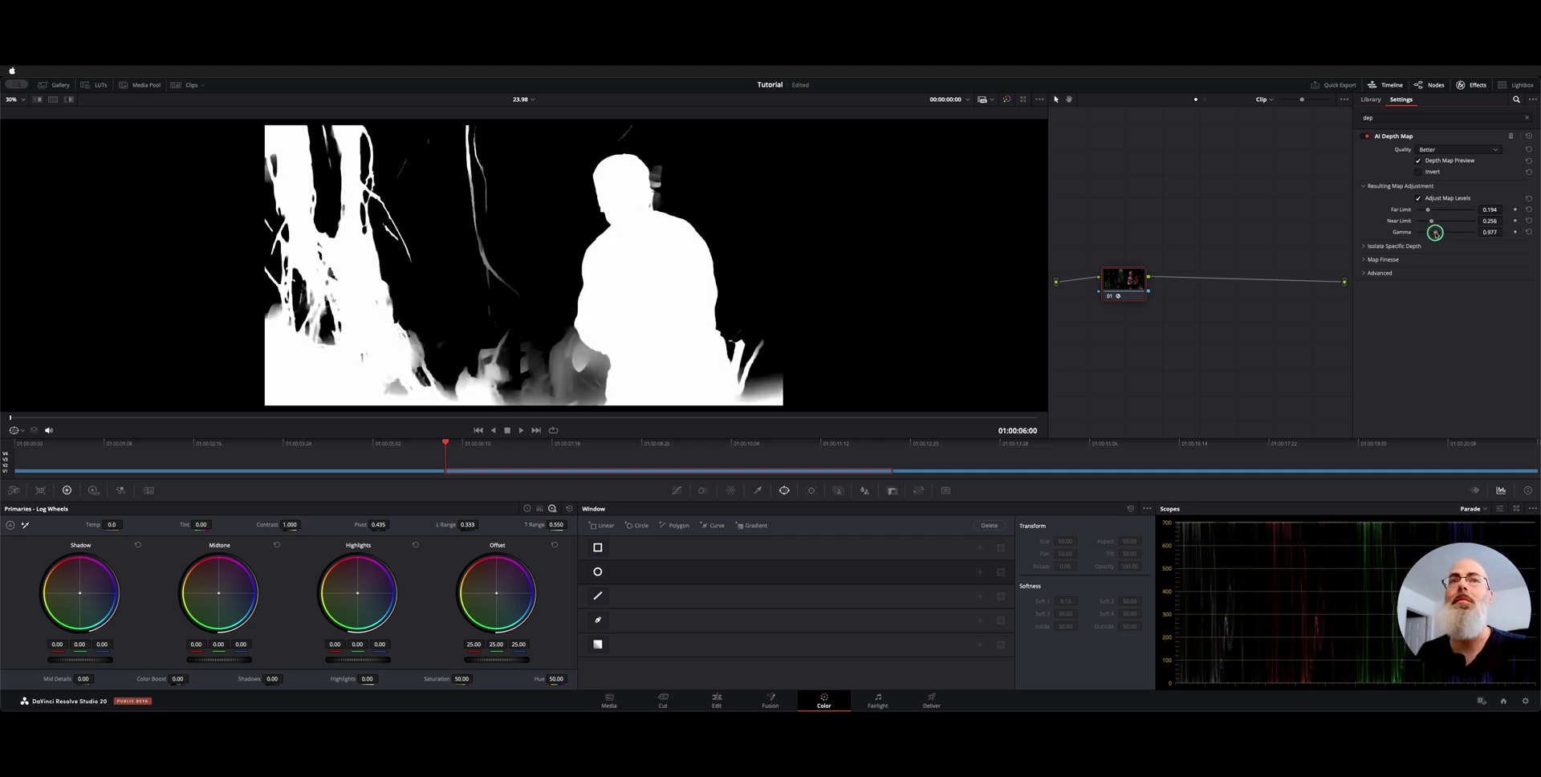
pyautogui.moveTo(1435, 233); pyautogui.dragTo(1484, 239)
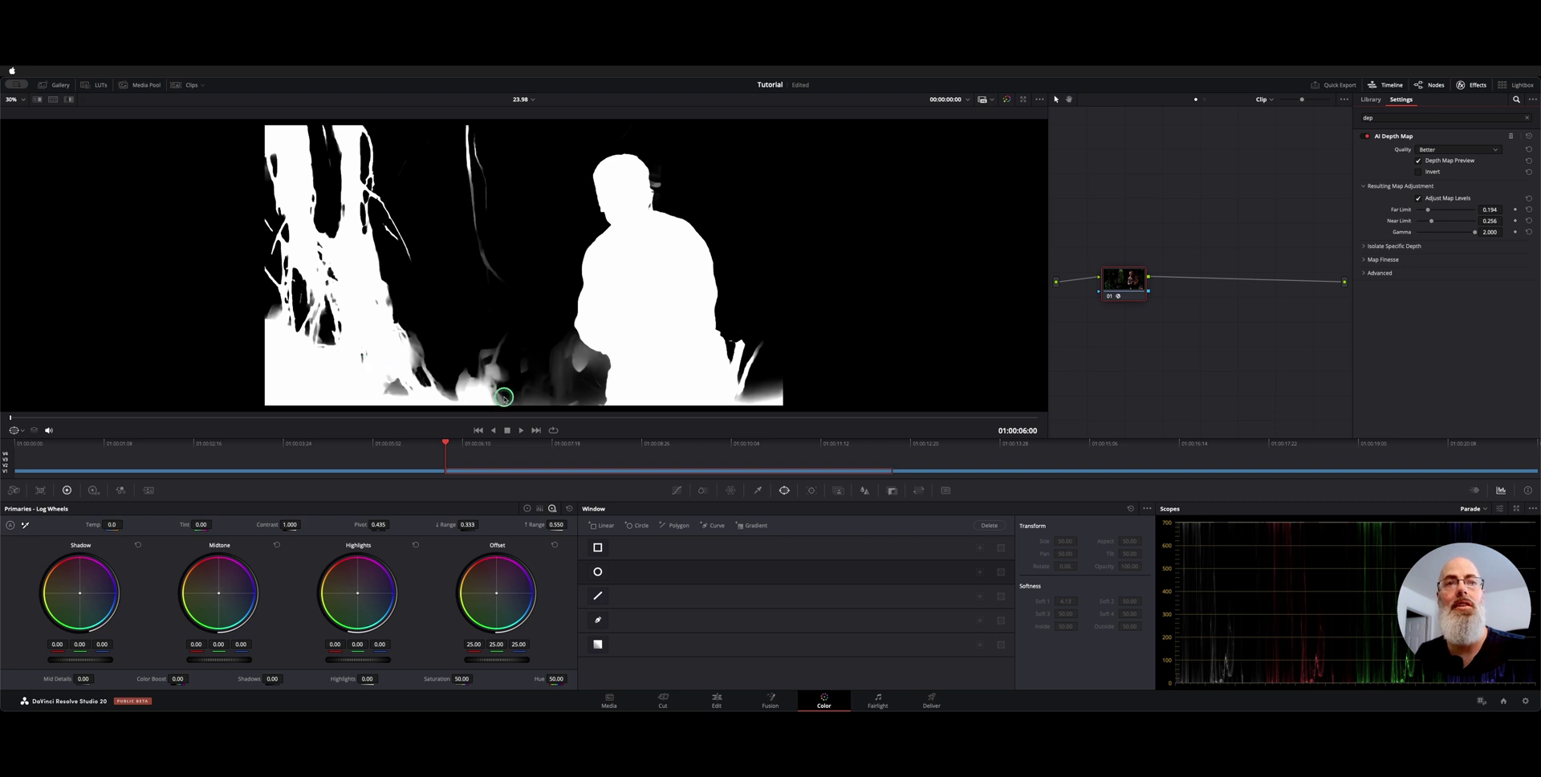
# - Invert the depth map so the background is selected, and turn off Depth Map Preview
pyautogui.moveTo(1119, 273); pyautogui.dragTo(1113, 277)
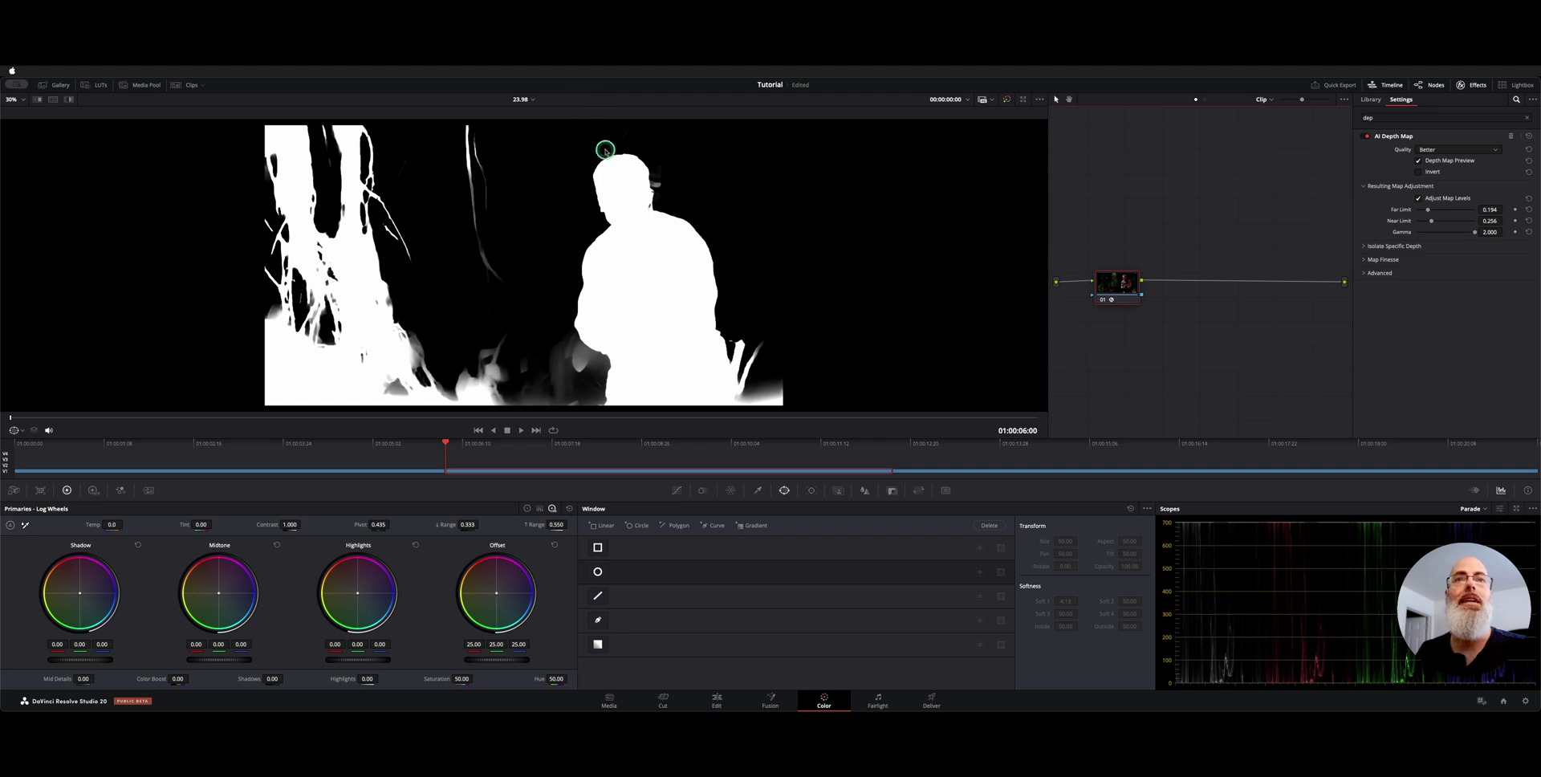
pyautogui.click(1418, 172)
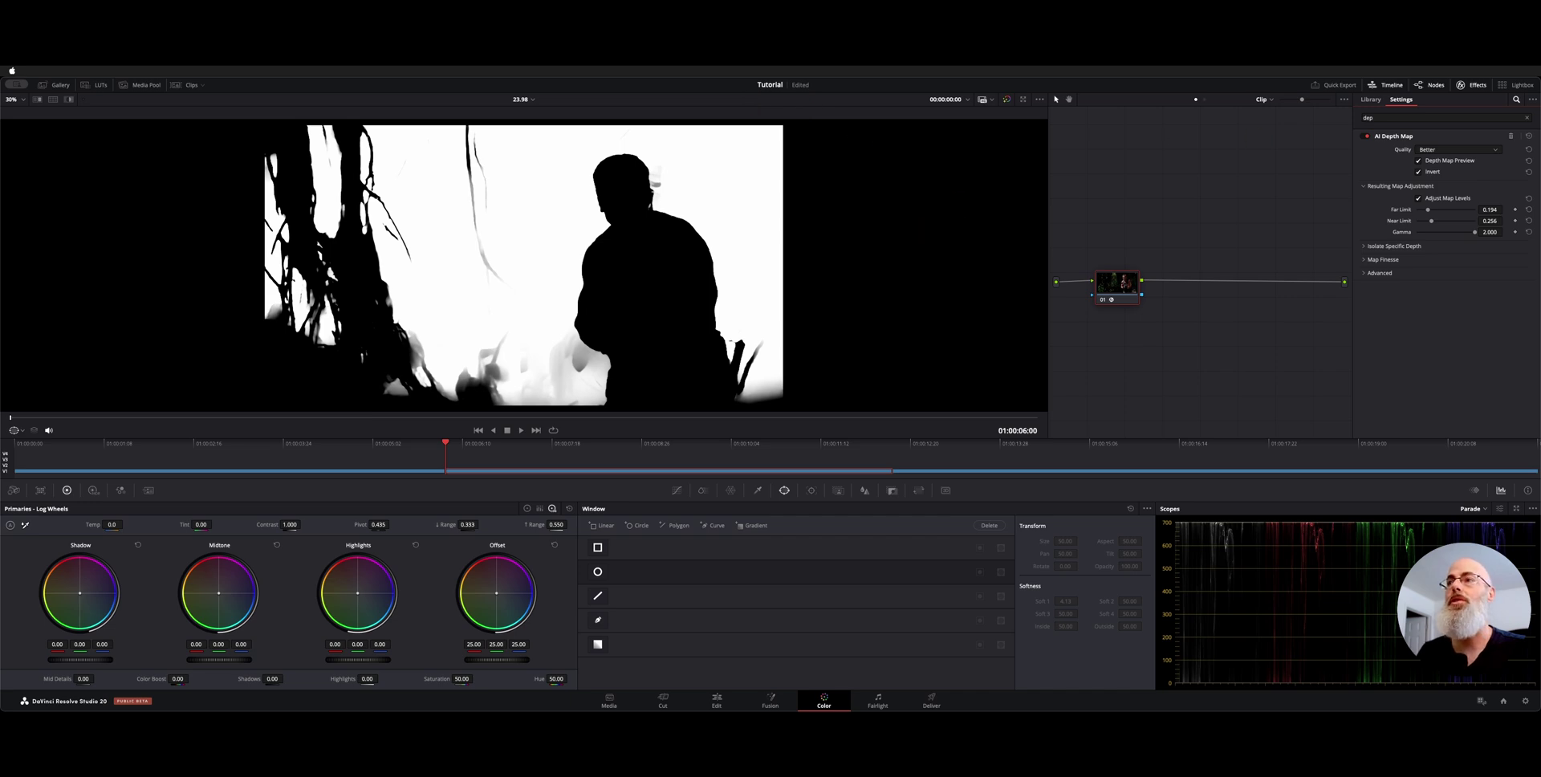
pyautogui.click(1418, 161)
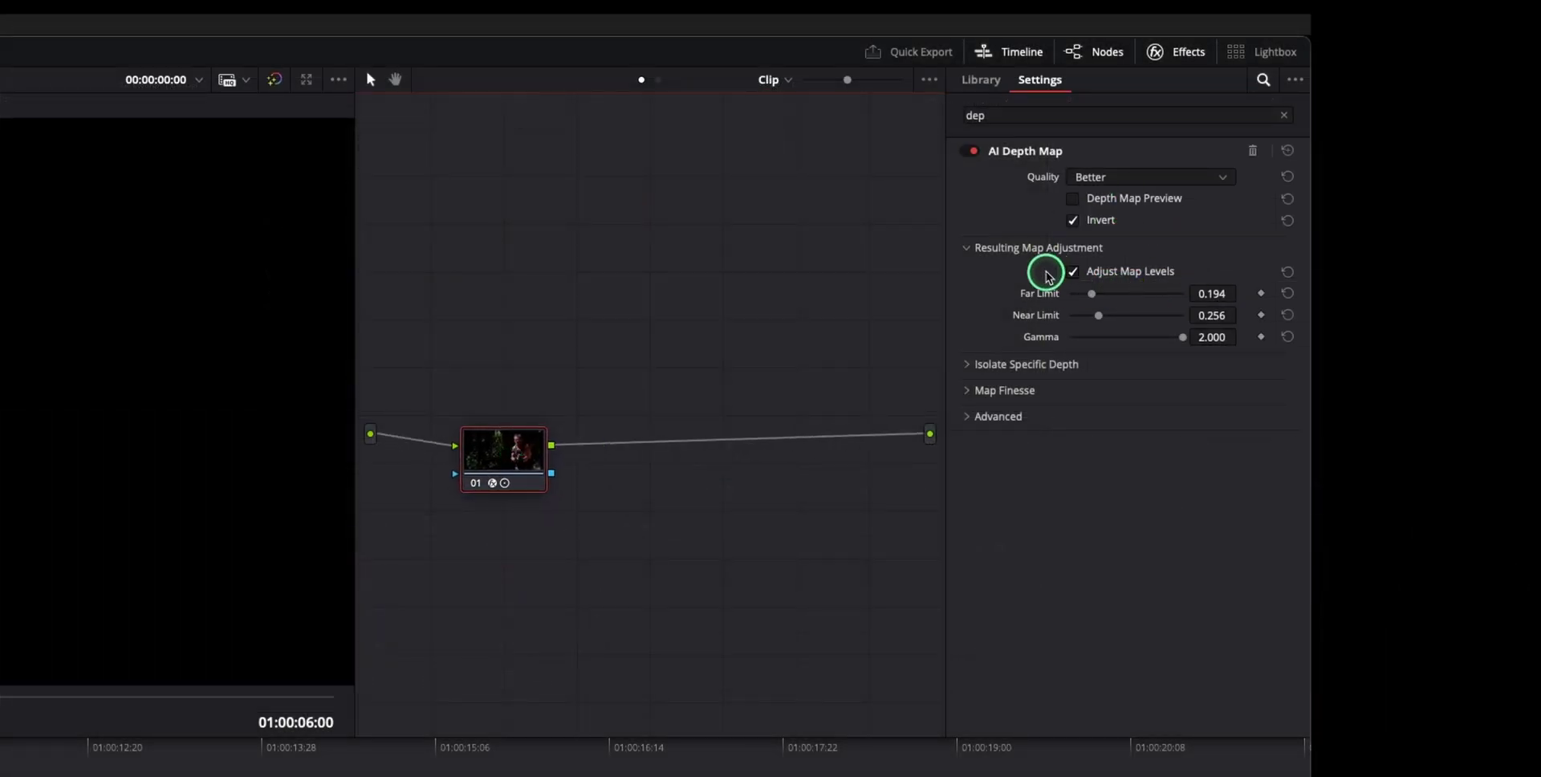
# - Add an outside node to node 01 and arrange the new node 02 with a gap after it
pyautogui.moveTo(516, 450); pyautogui.dragTo(499, 452)
pyautogui.rightClick(498, 460)
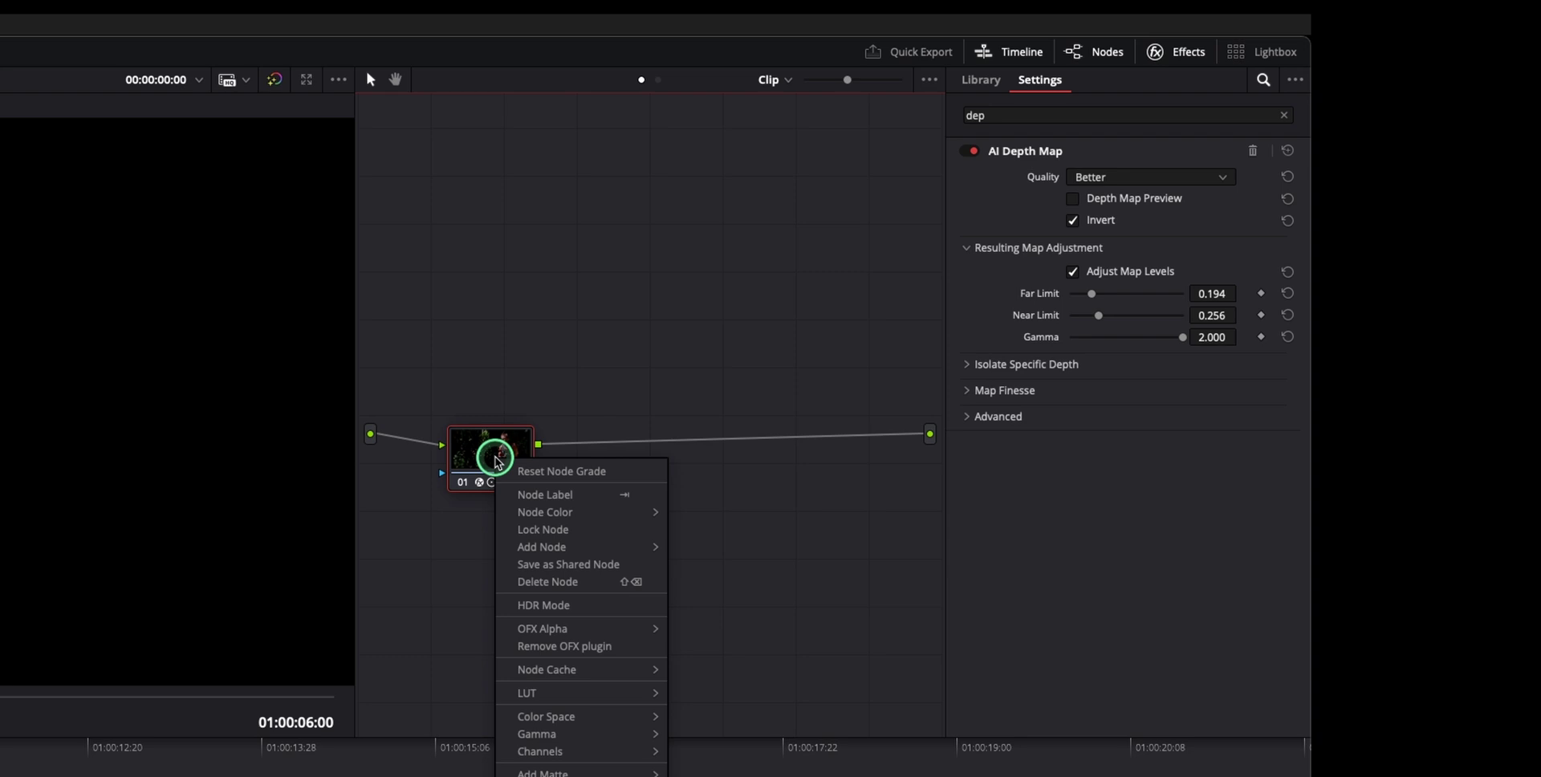
pyautogui.moveTo(627, 550)
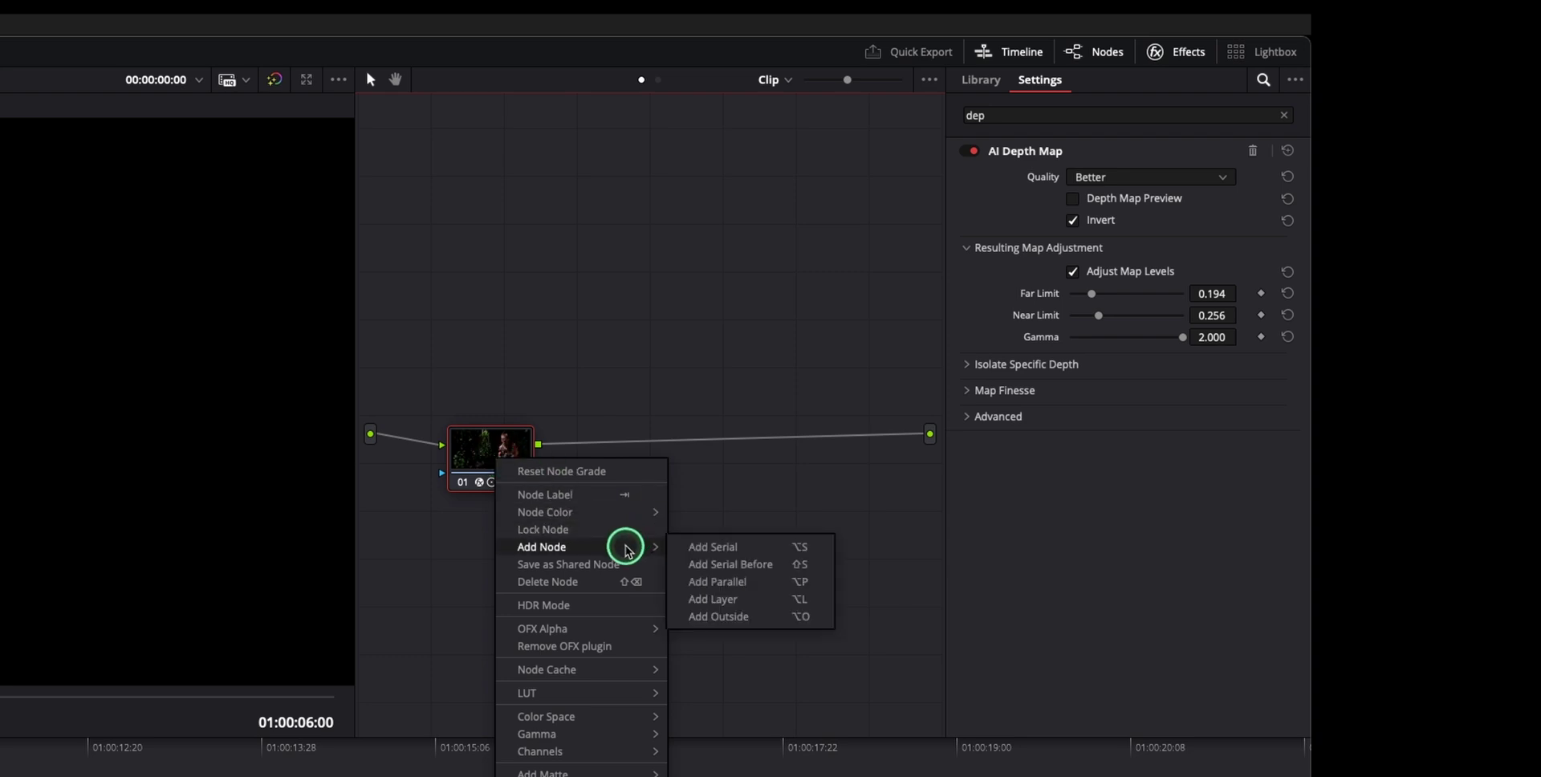
pyautogui.click(784, 614)
pyautogui.moveTo(610, 433); pyautogui.dragTo(774, 434)
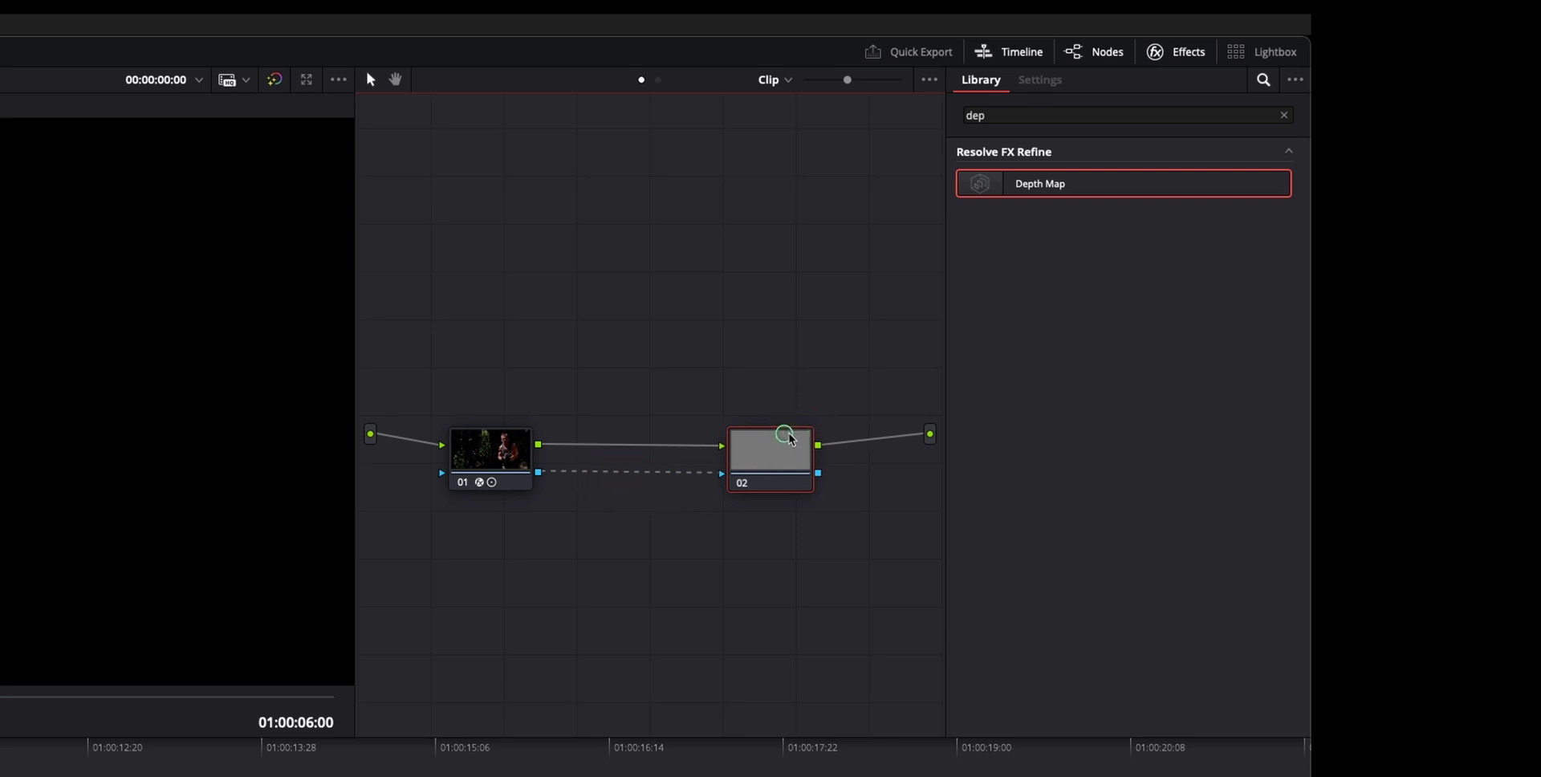
pyautogui.moveTo(787, 436); pyautogui.dragTo(715, 436)
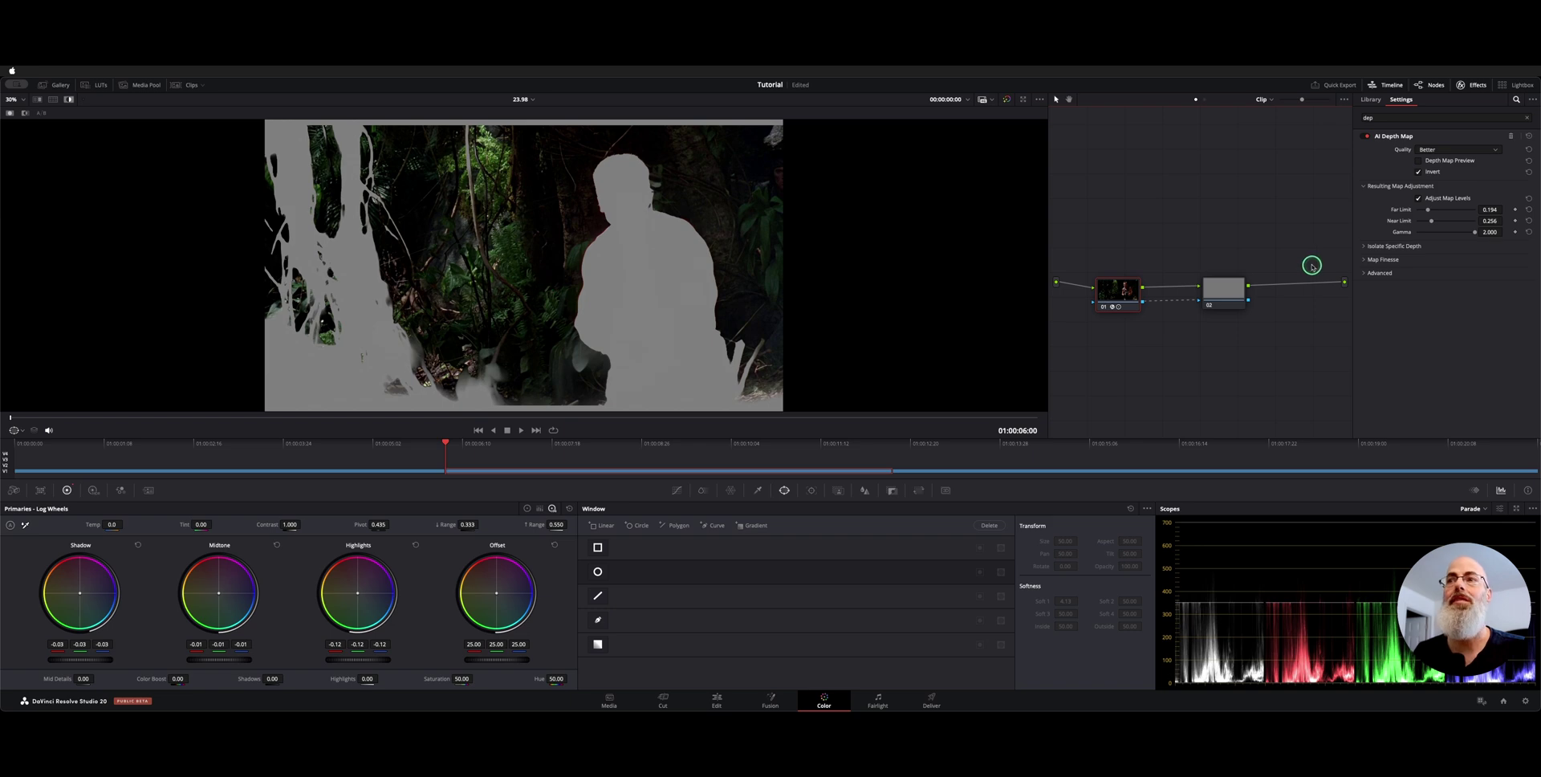
# - On node 02, set Color Boost to 19.50 and Highlights to 24.00 for the foreground
pyautogui.click(1219, 292)
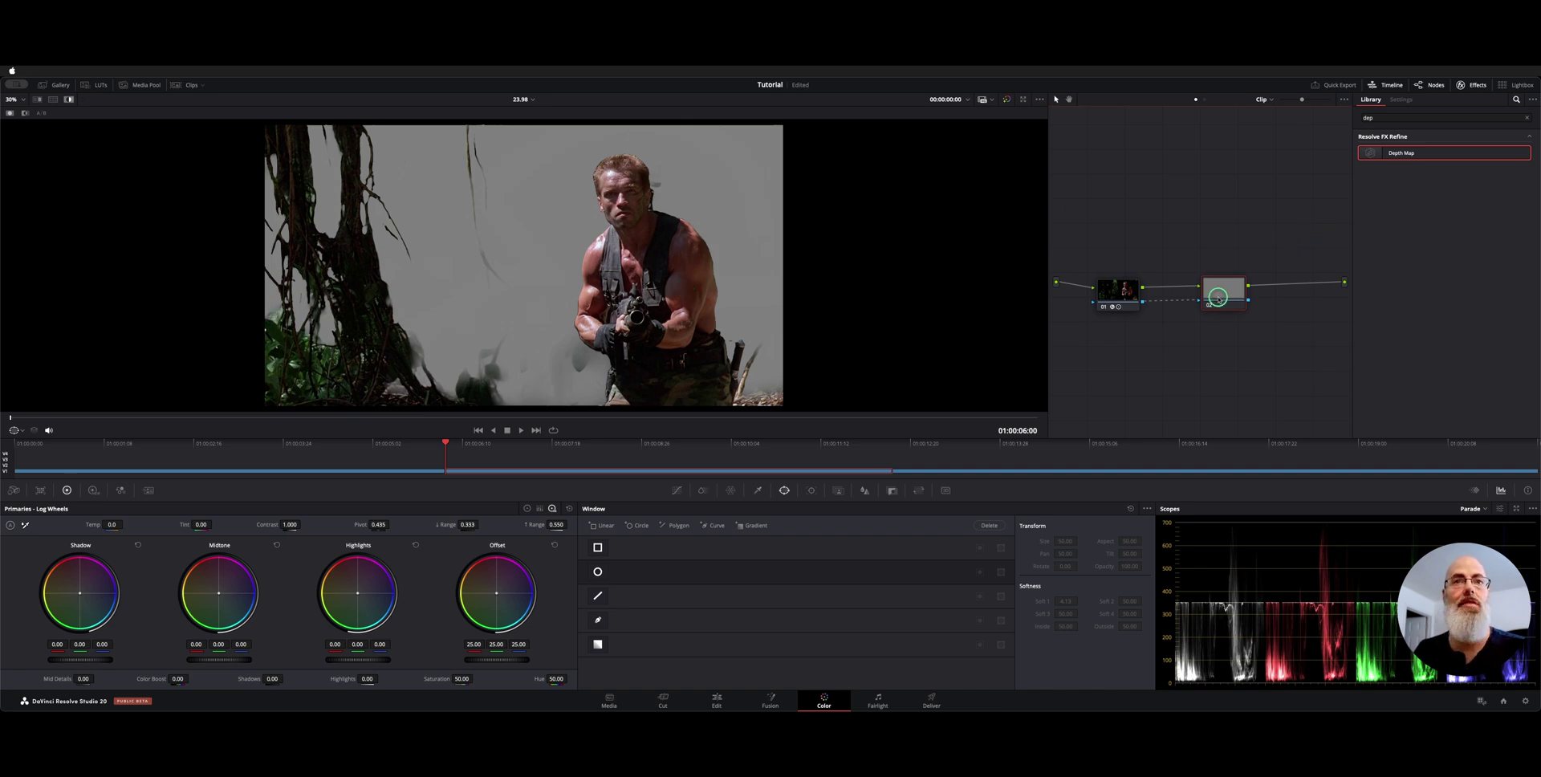
pyautogui.hotkey('ctrl', 'd')
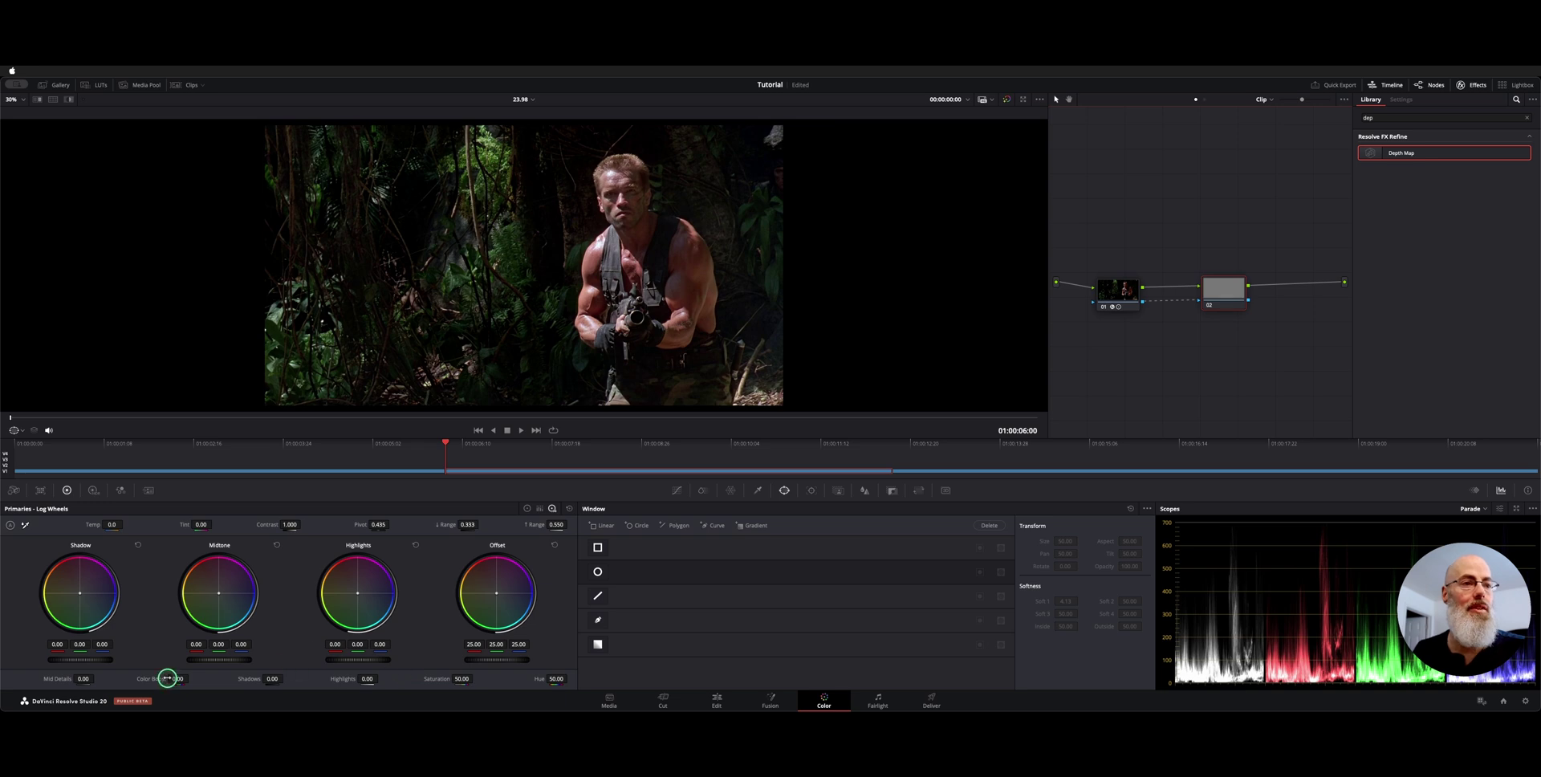
pyautogui.moveTo(171, 677); pyautogui.dragTo(189, 677)
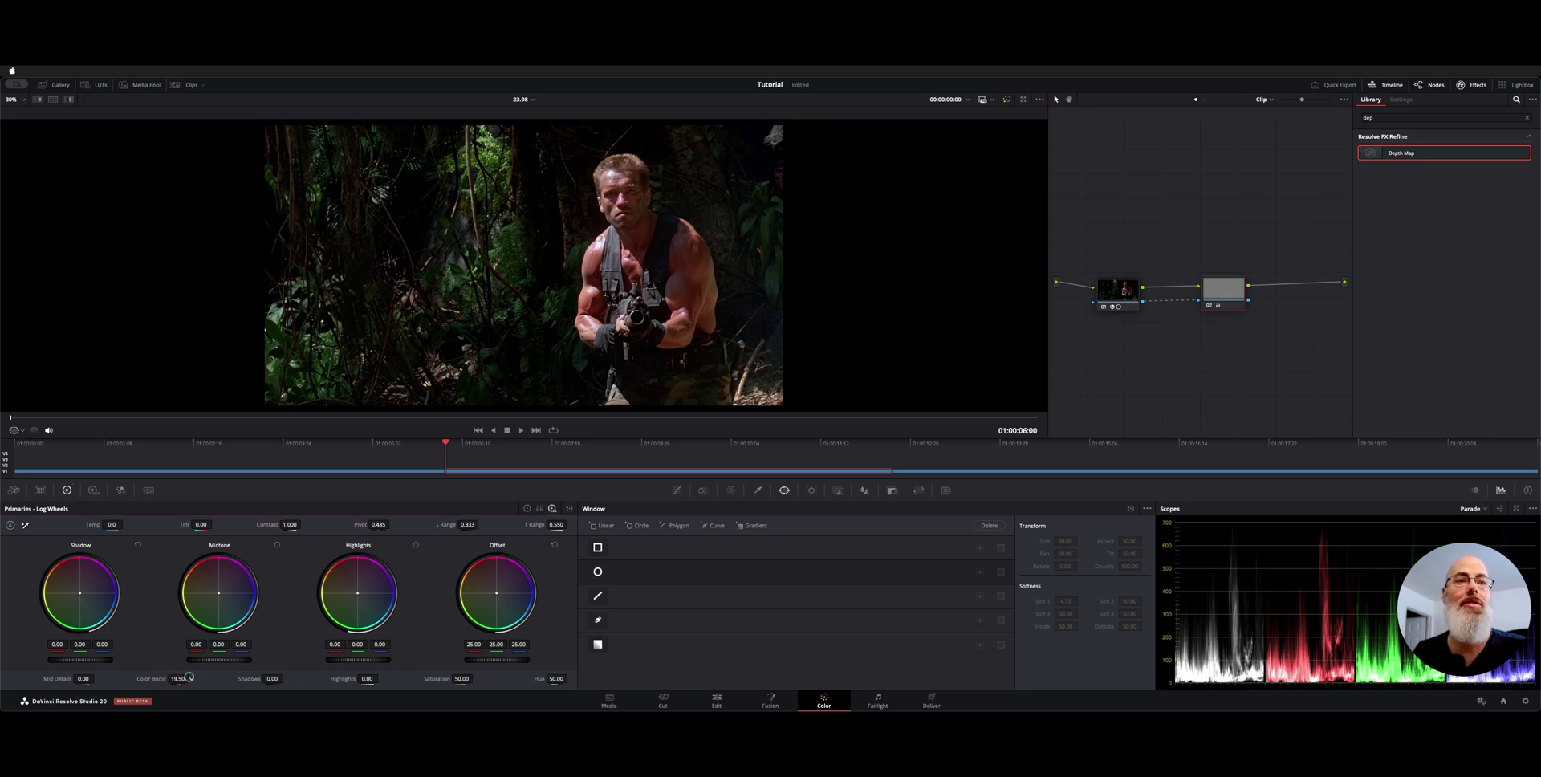
pyautogui.moveTo(367, 678); pyautogui.dragTo(396, 679)
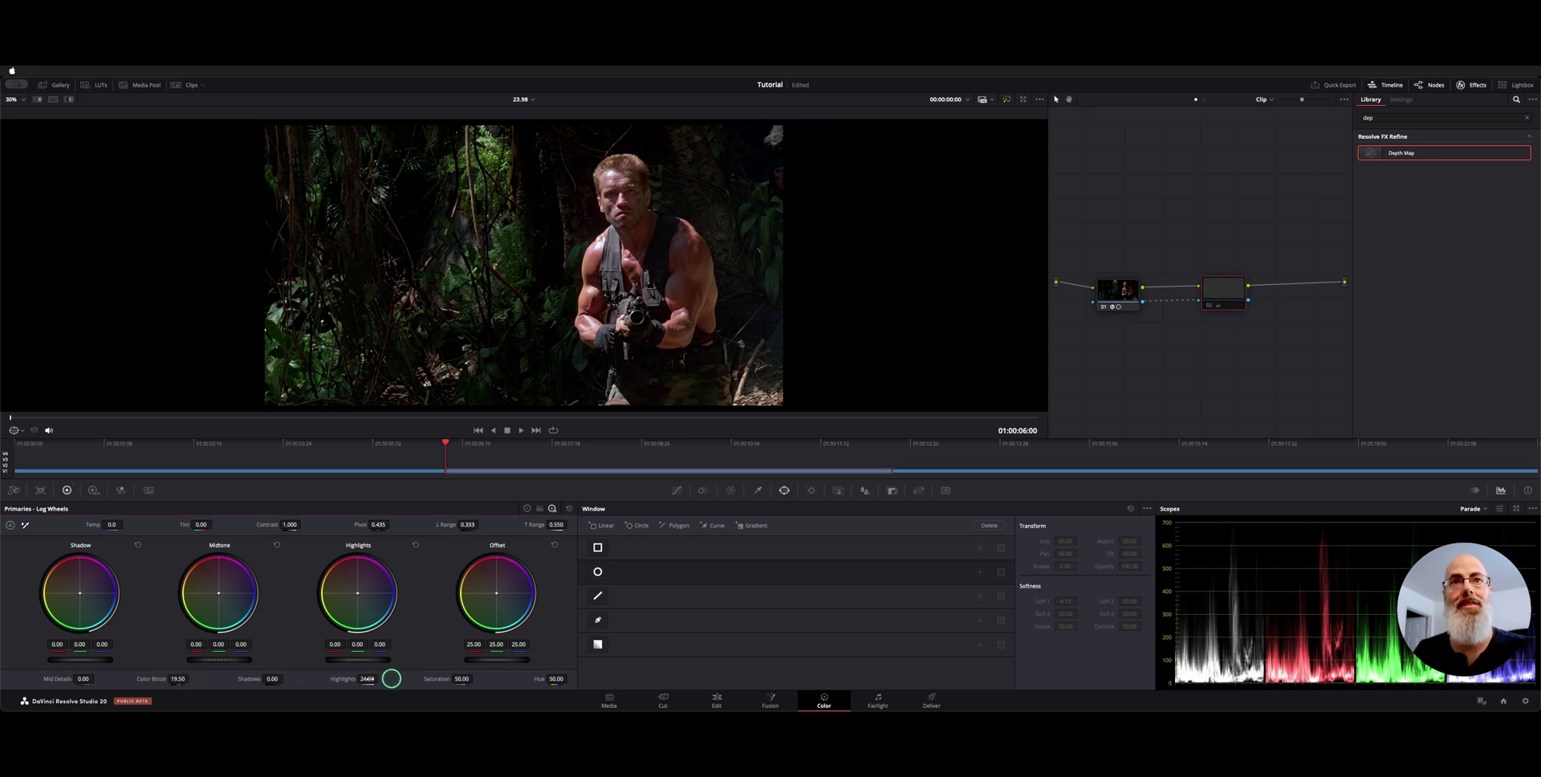
# - Review the graded jungle shot full screen, checking the foreground and background grades, with node 01 reselected
pyautogui.press('super+f')
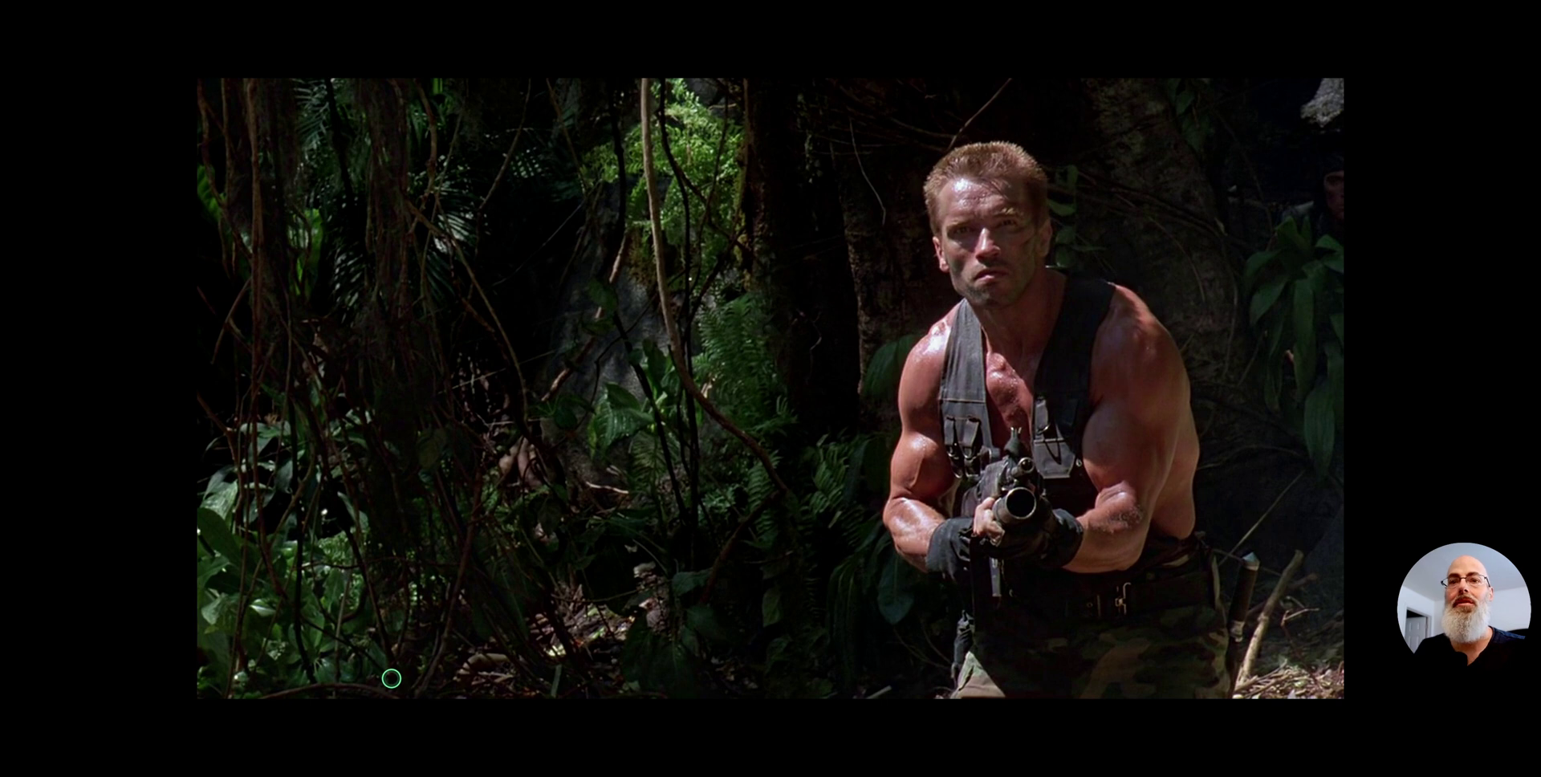
pyautogui.press('super+f')
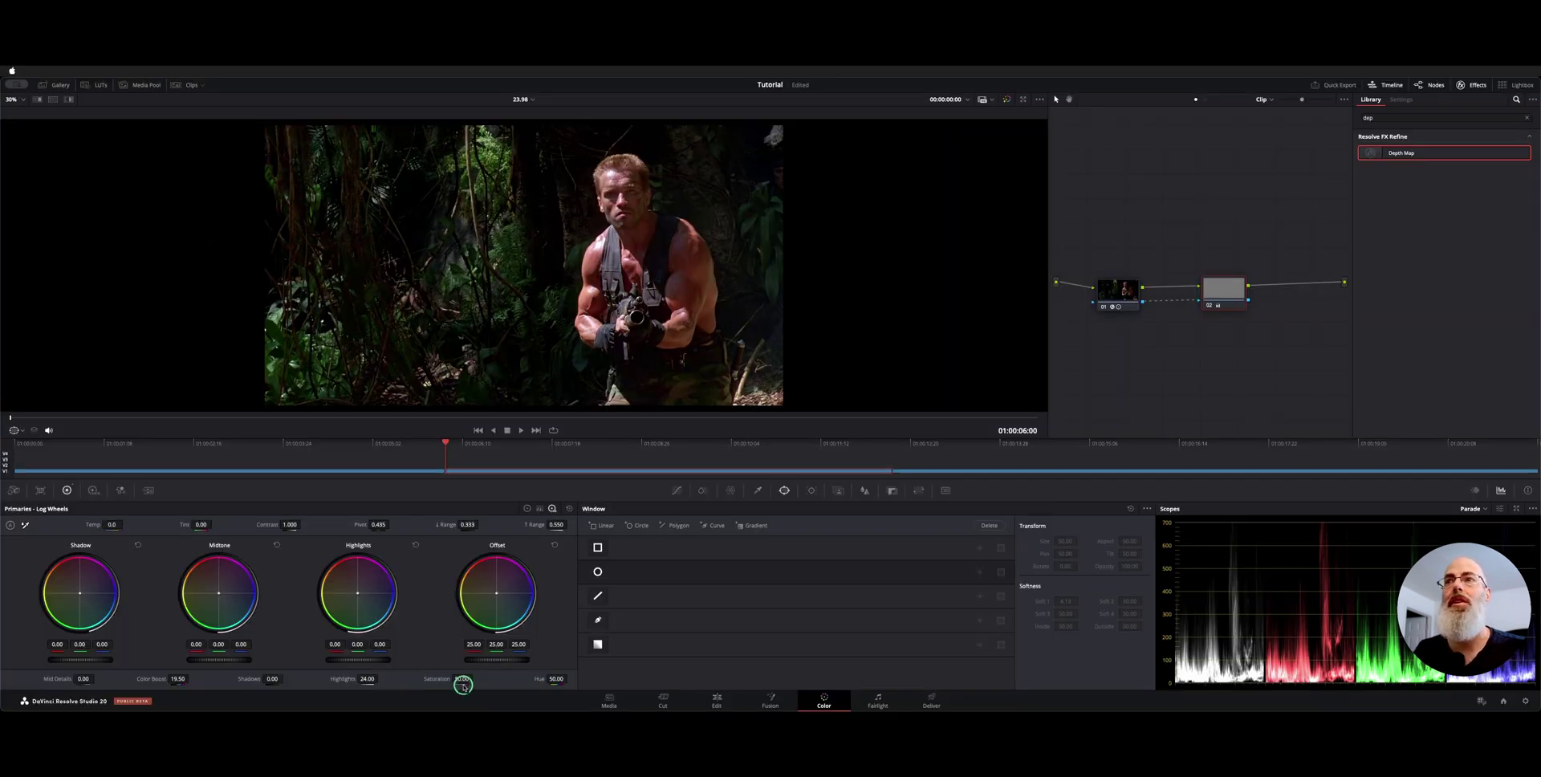
pyautogui.click(1114, 281)
pyautogui.press('super+f')
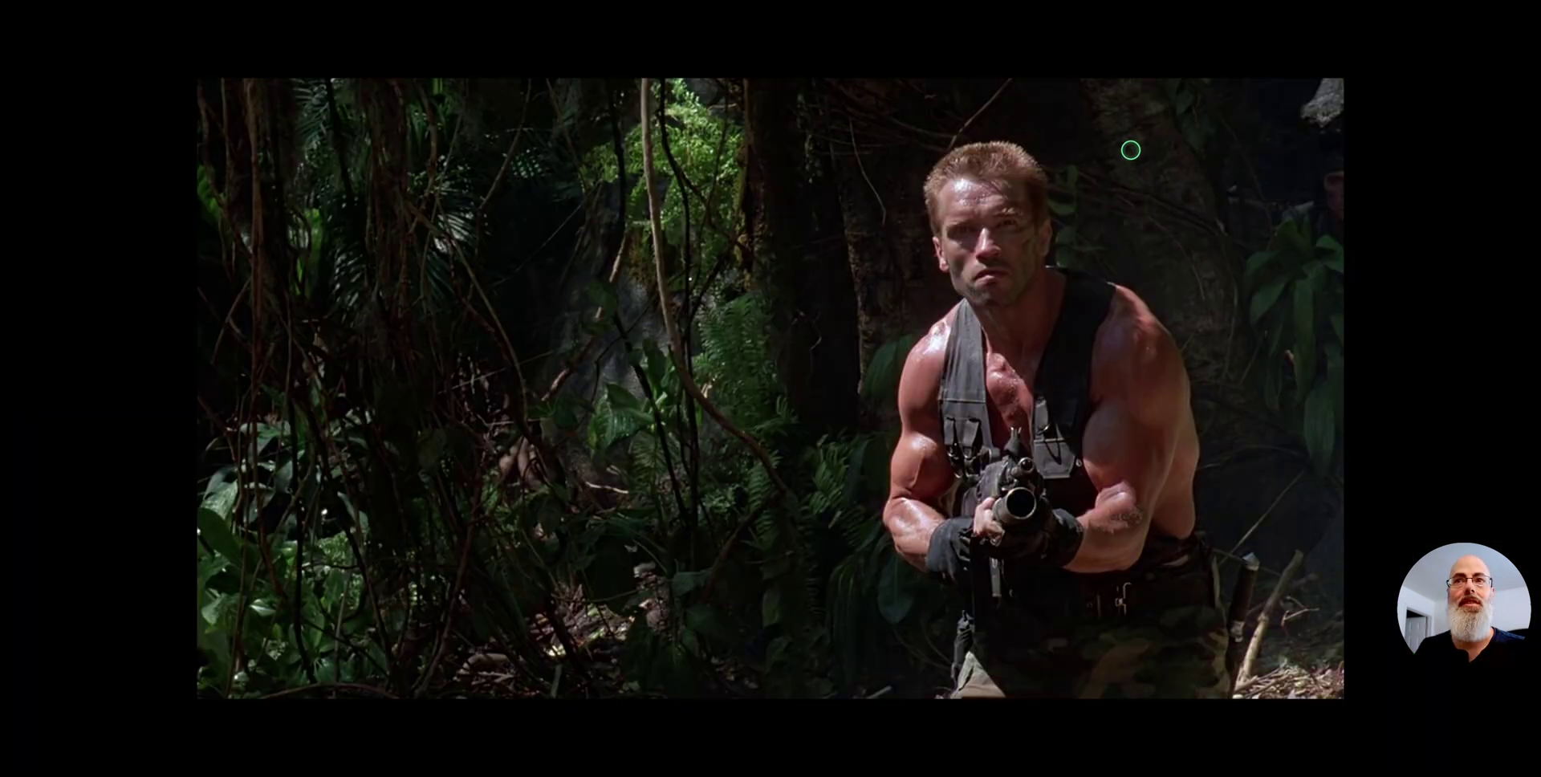
pyautogui.press('super+f')
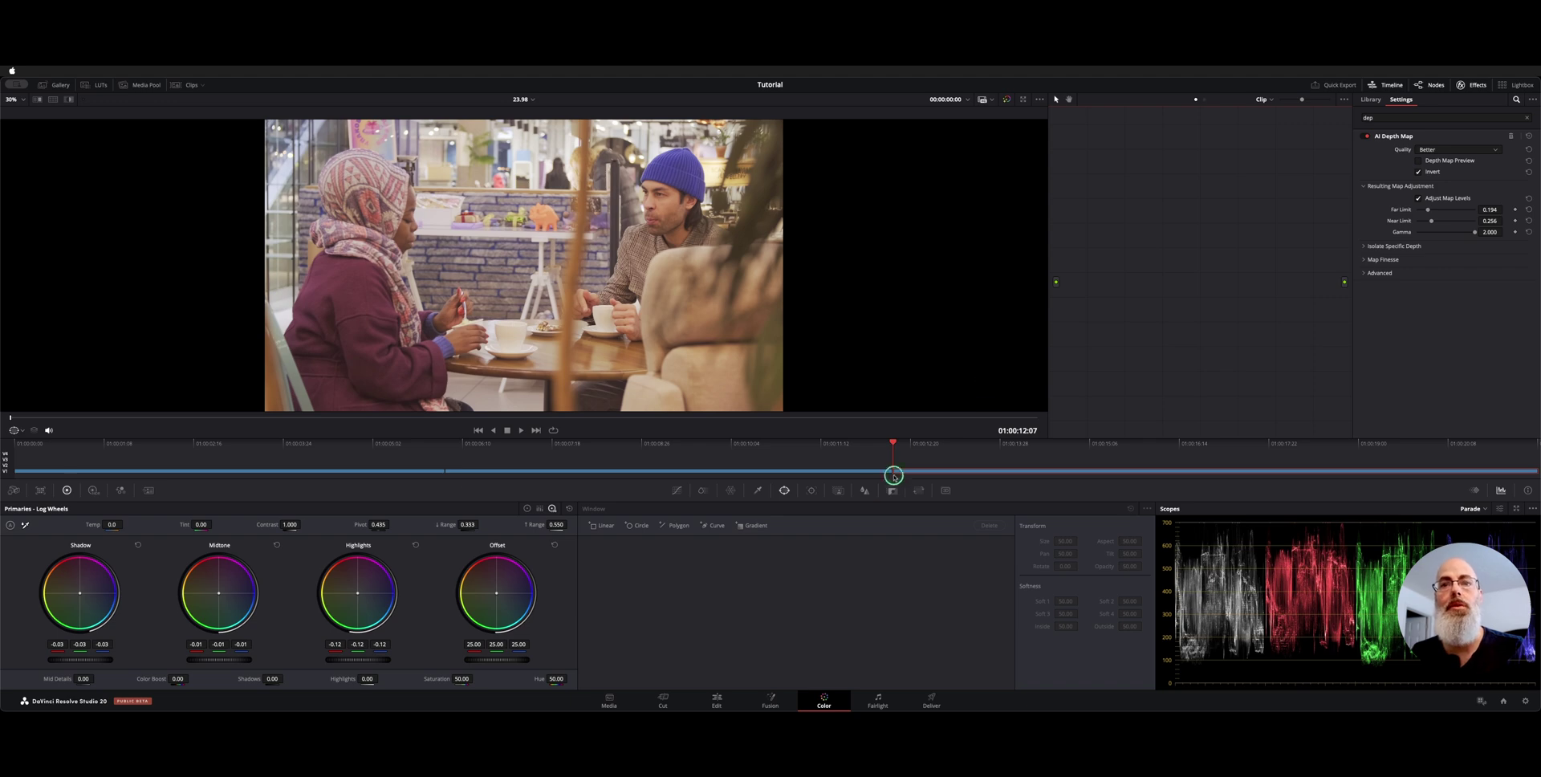
# - Open the AI Magic Mask for the café clip at 01:00:12:07 and enable Legacy Object Mask
pyautogui.click(838, 491)
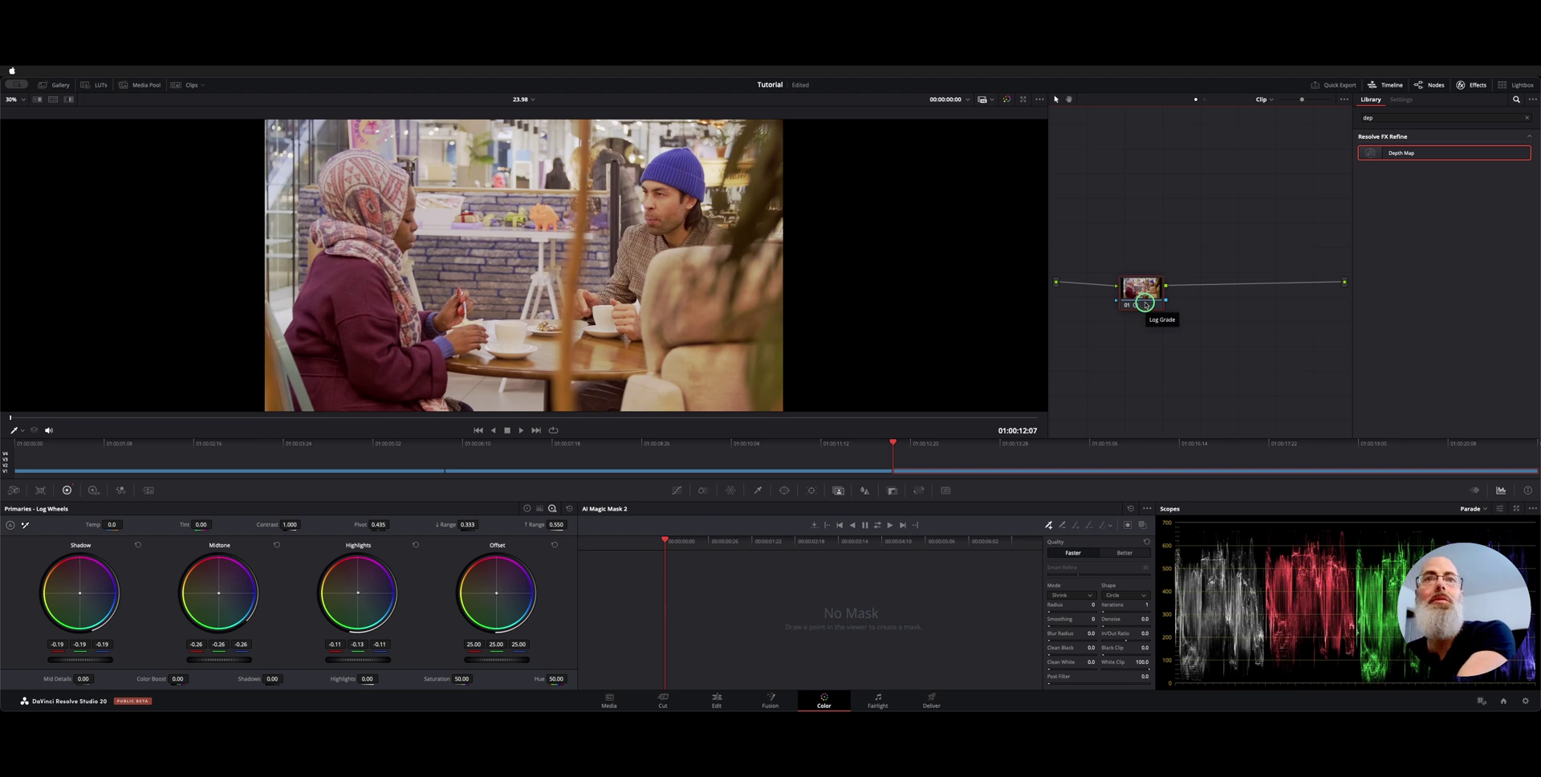
pyautogui.moveTo(1138, 290); pyautogui.dragTo(1077, 276)
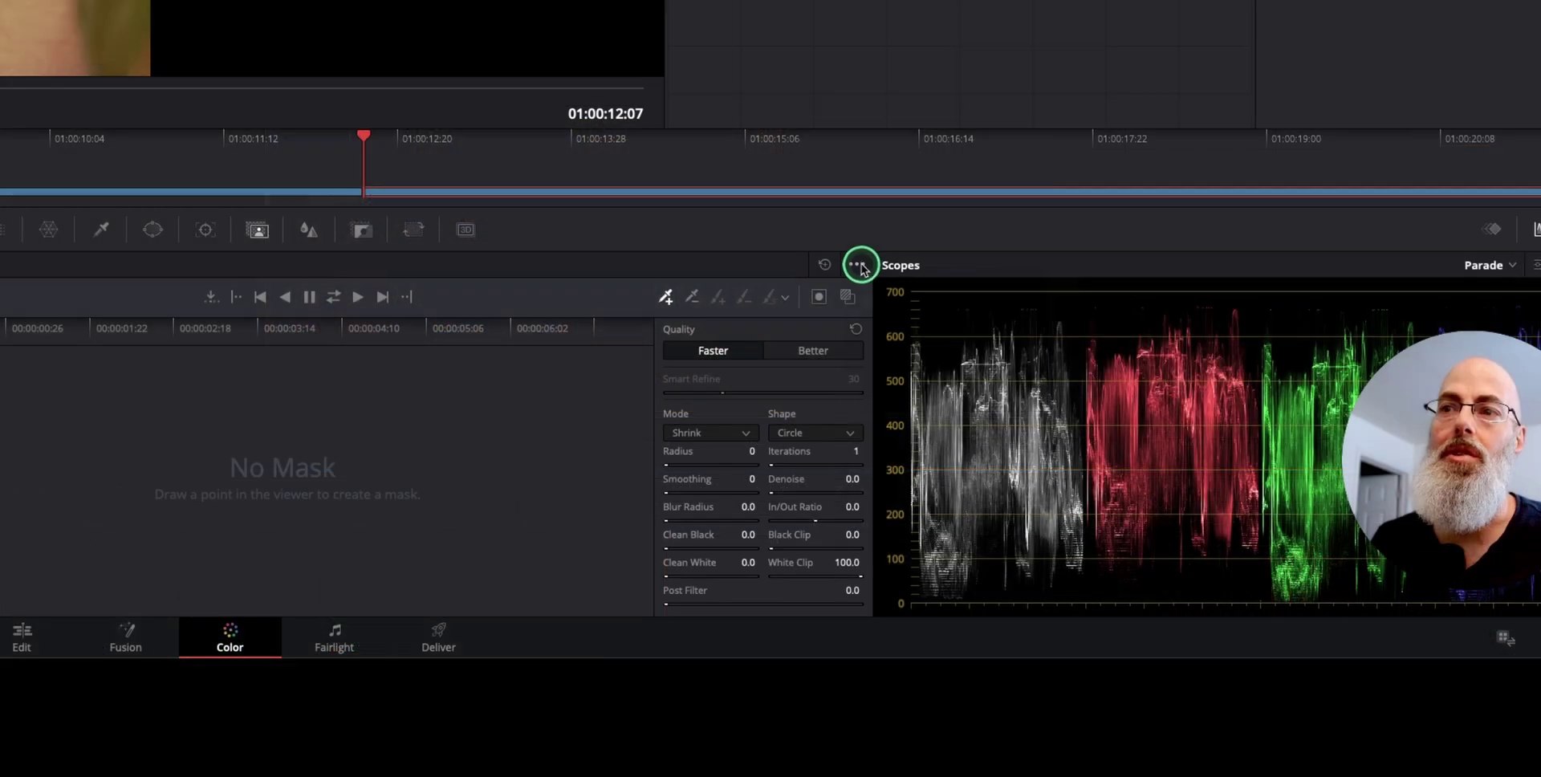
pyautogui.click(1148, 508)
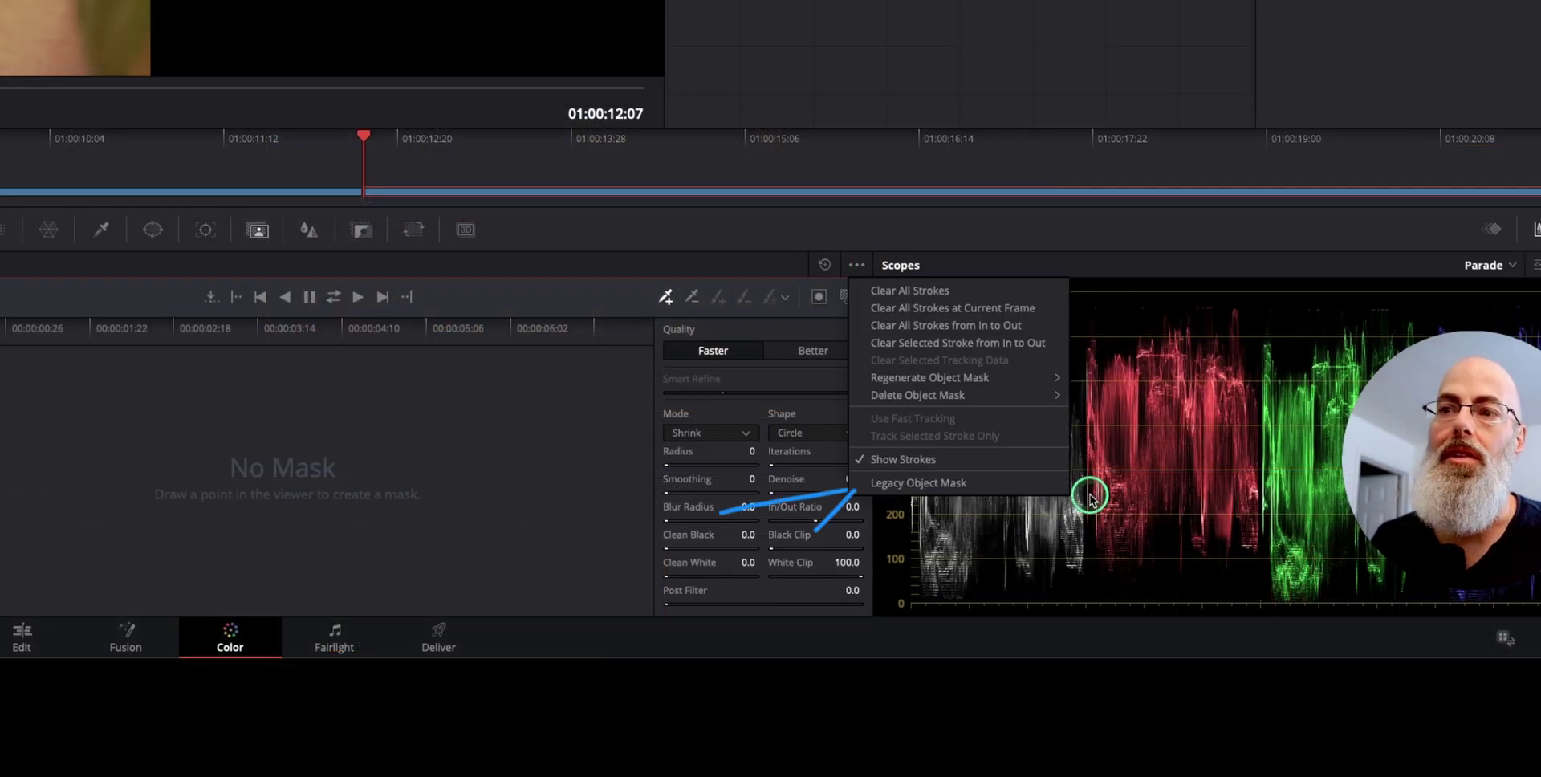
pyautogui.click(1039, 491)
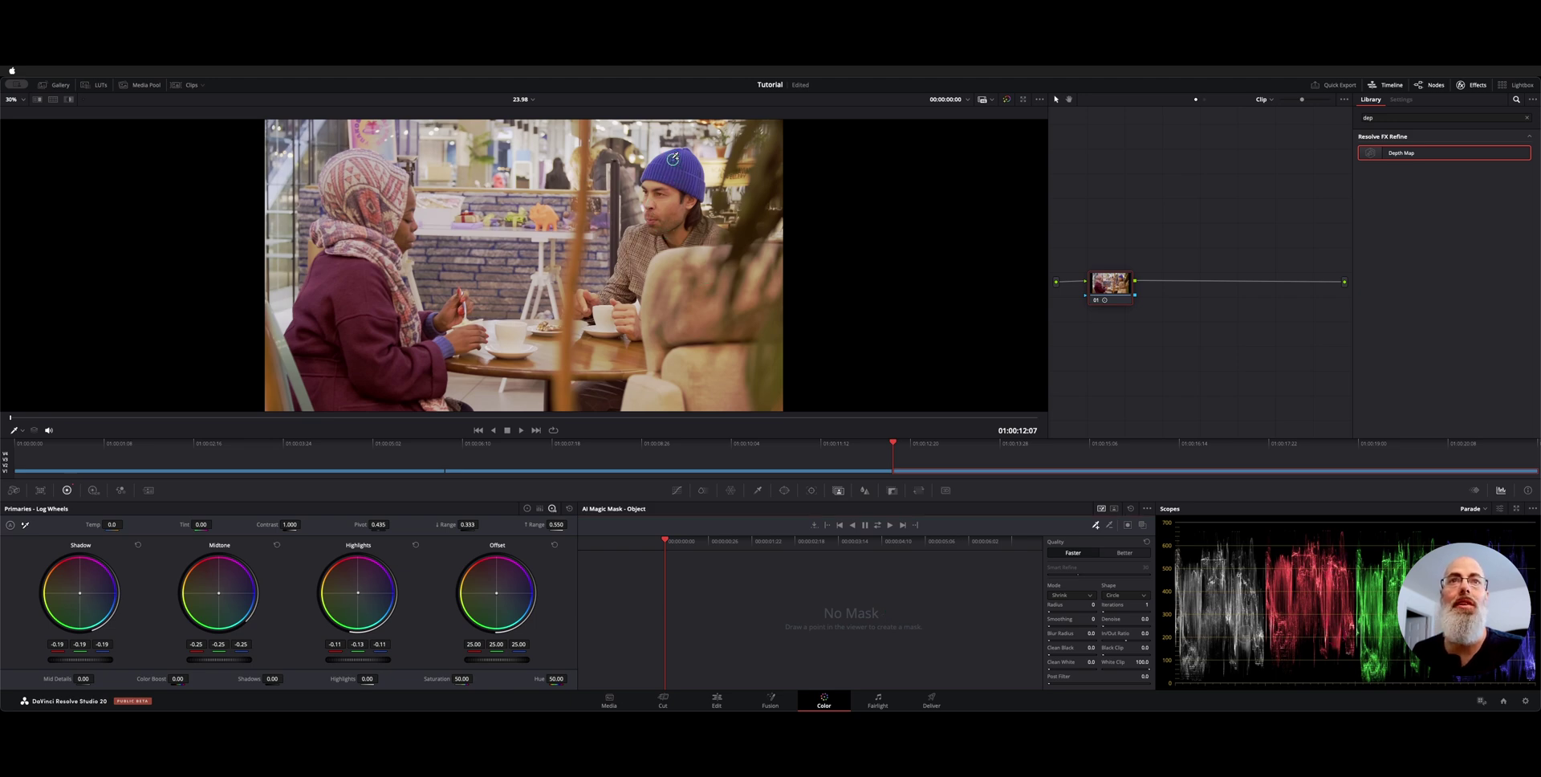
# - Draw an adding stroke on the man's blue hat and a subtracting stroke on the background beside his face in Object mode
pyautogui.moveTo(686, 177); pyautogui.dragTo(688, 181)
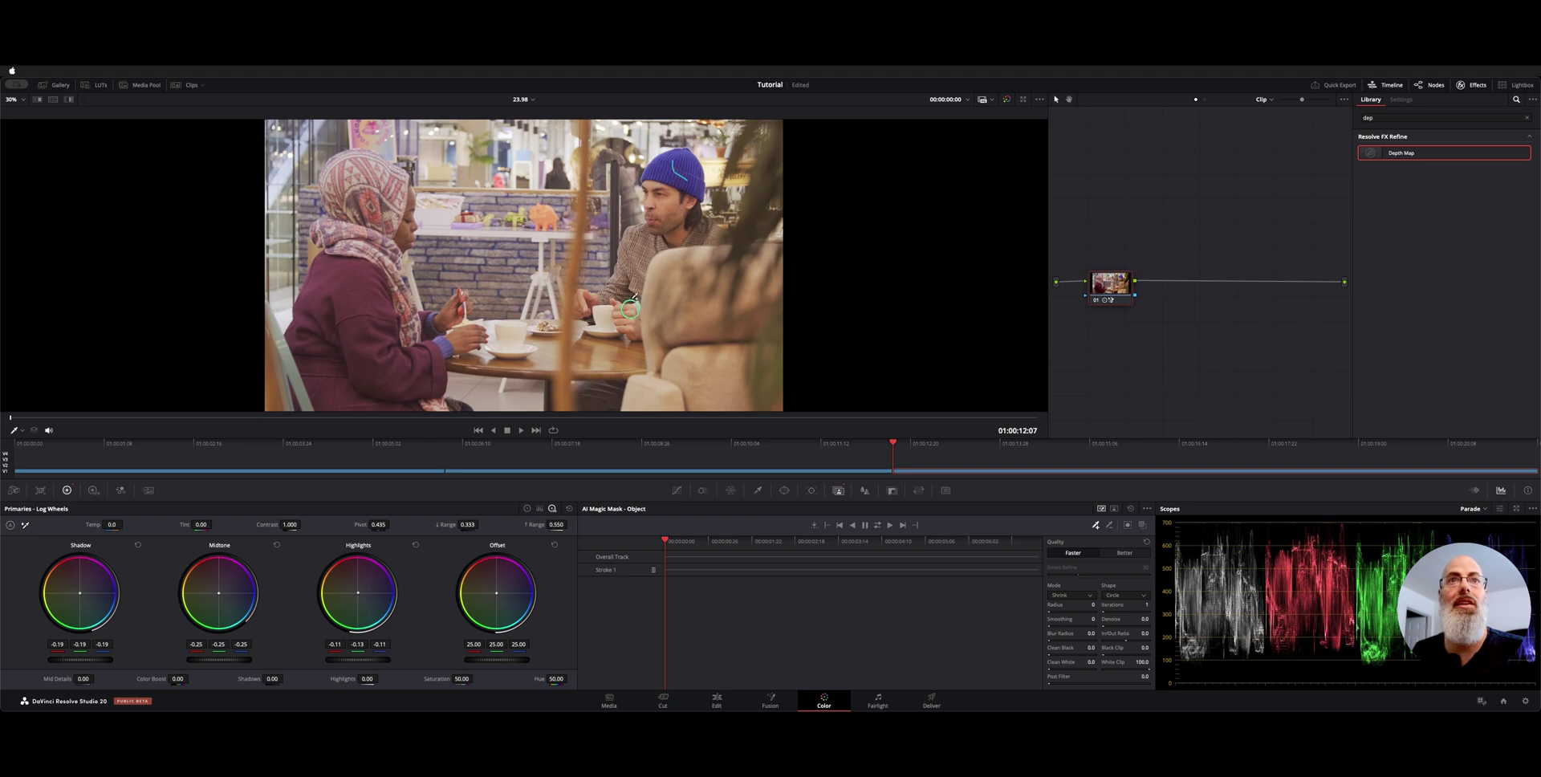
pyautogui.click(1109, 523)
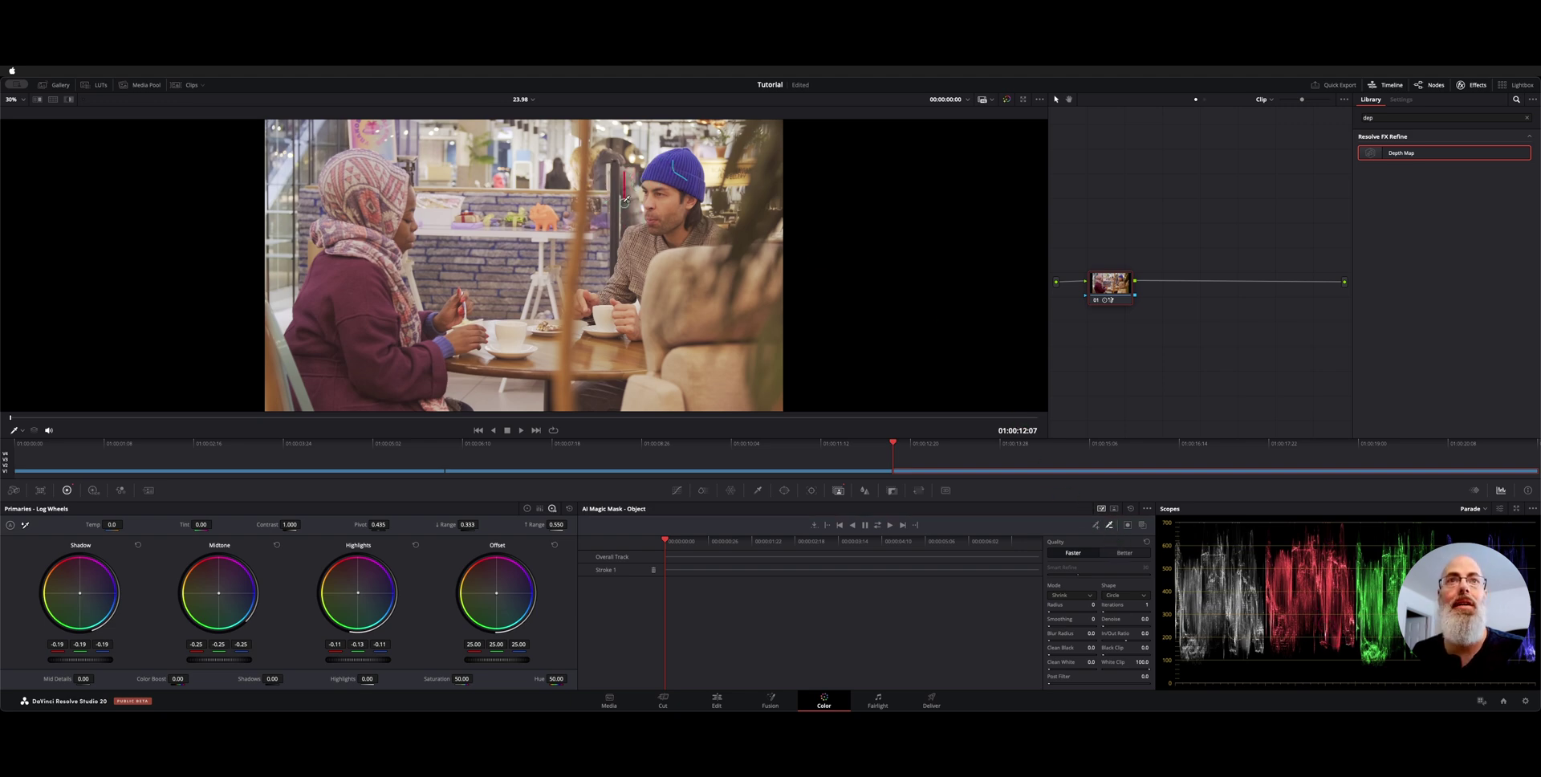
pyautogui.click(625, 201)
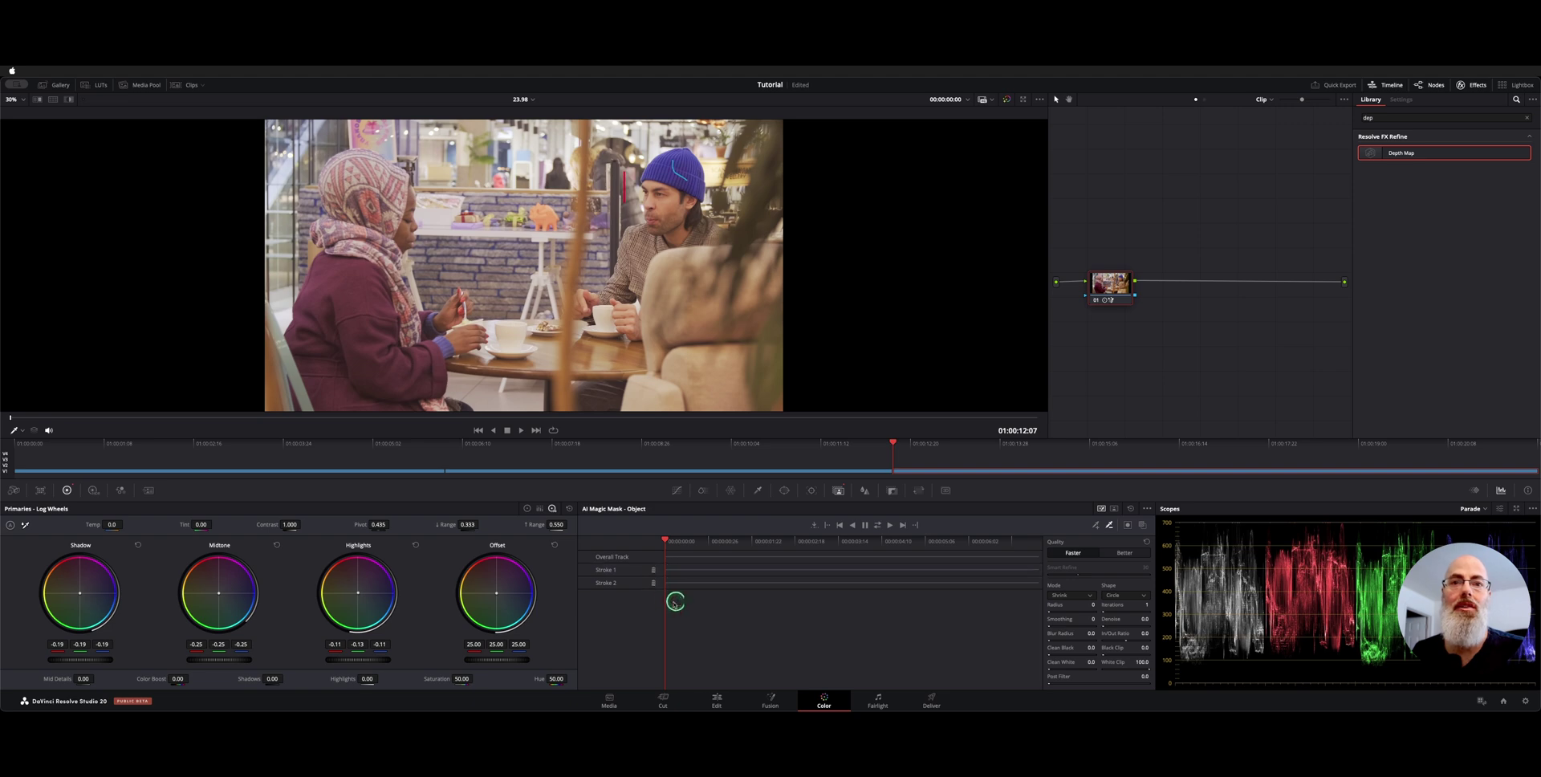
# - Switch the legacy mask to Person mode and look through the body-part choices for Features
pyautogui.click(1112, 510)
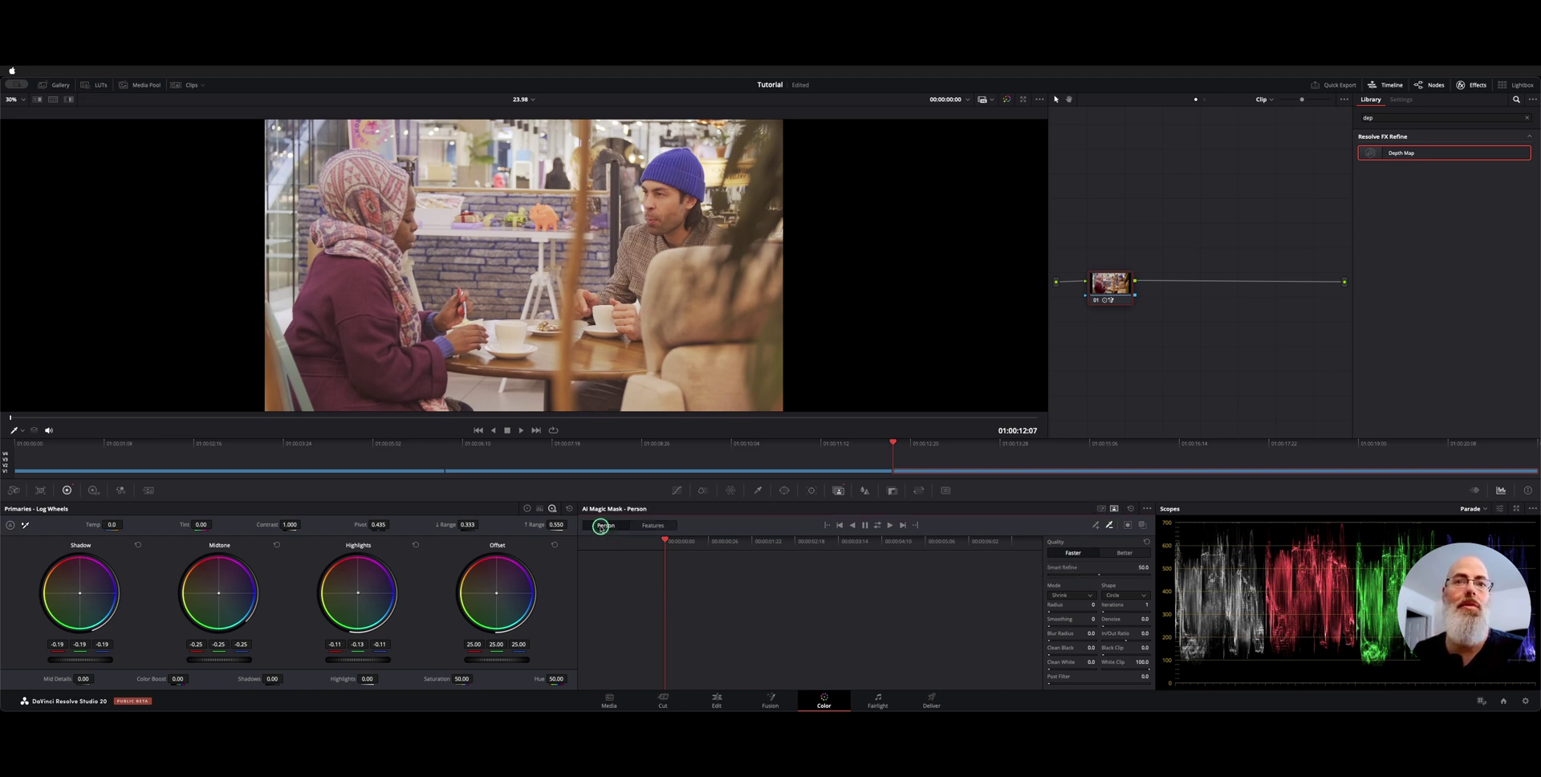
pyautogui.click(653, 525)
pyautogui.click(650, 543)
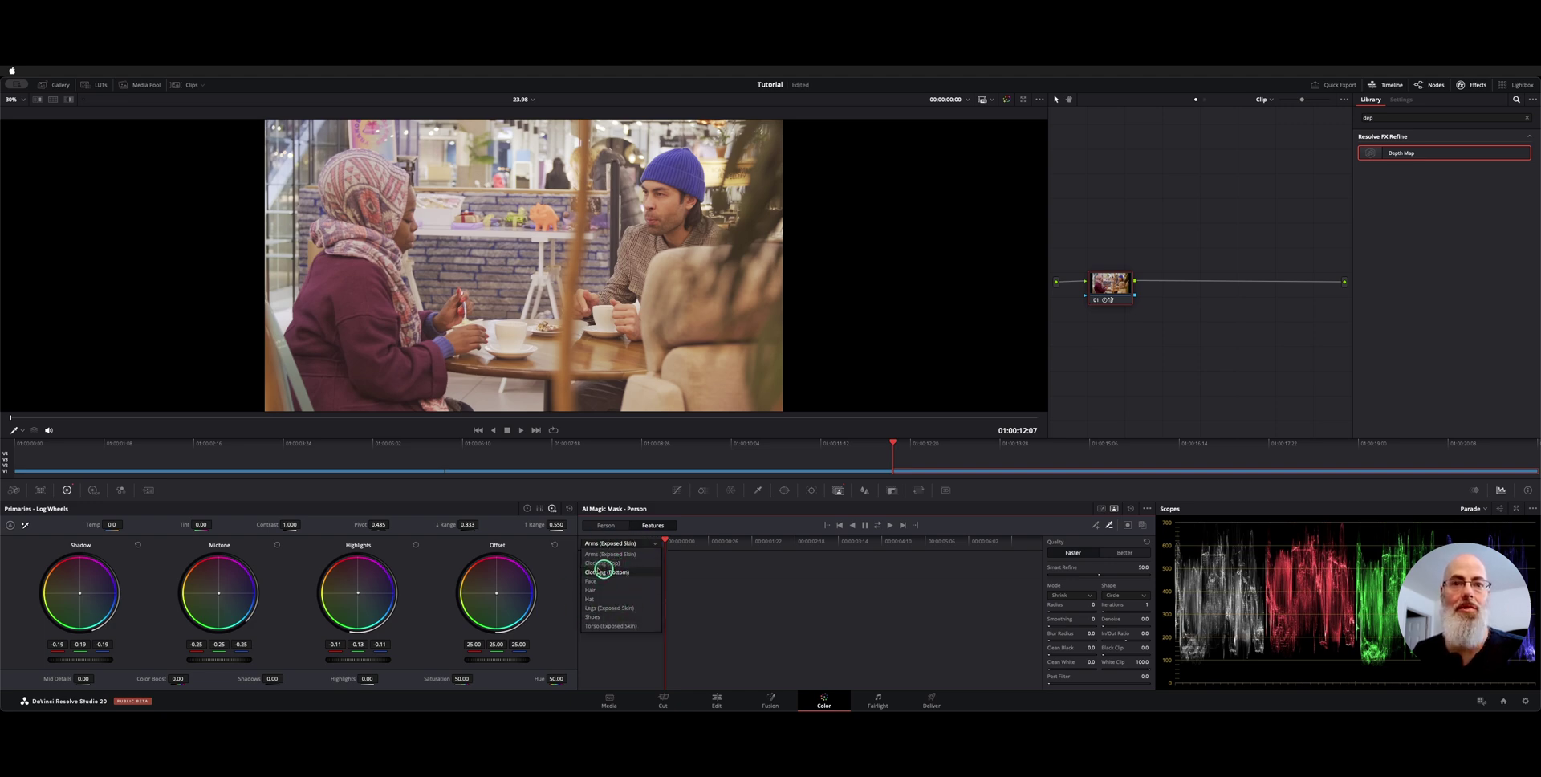
pyautogui.click(611, 581)
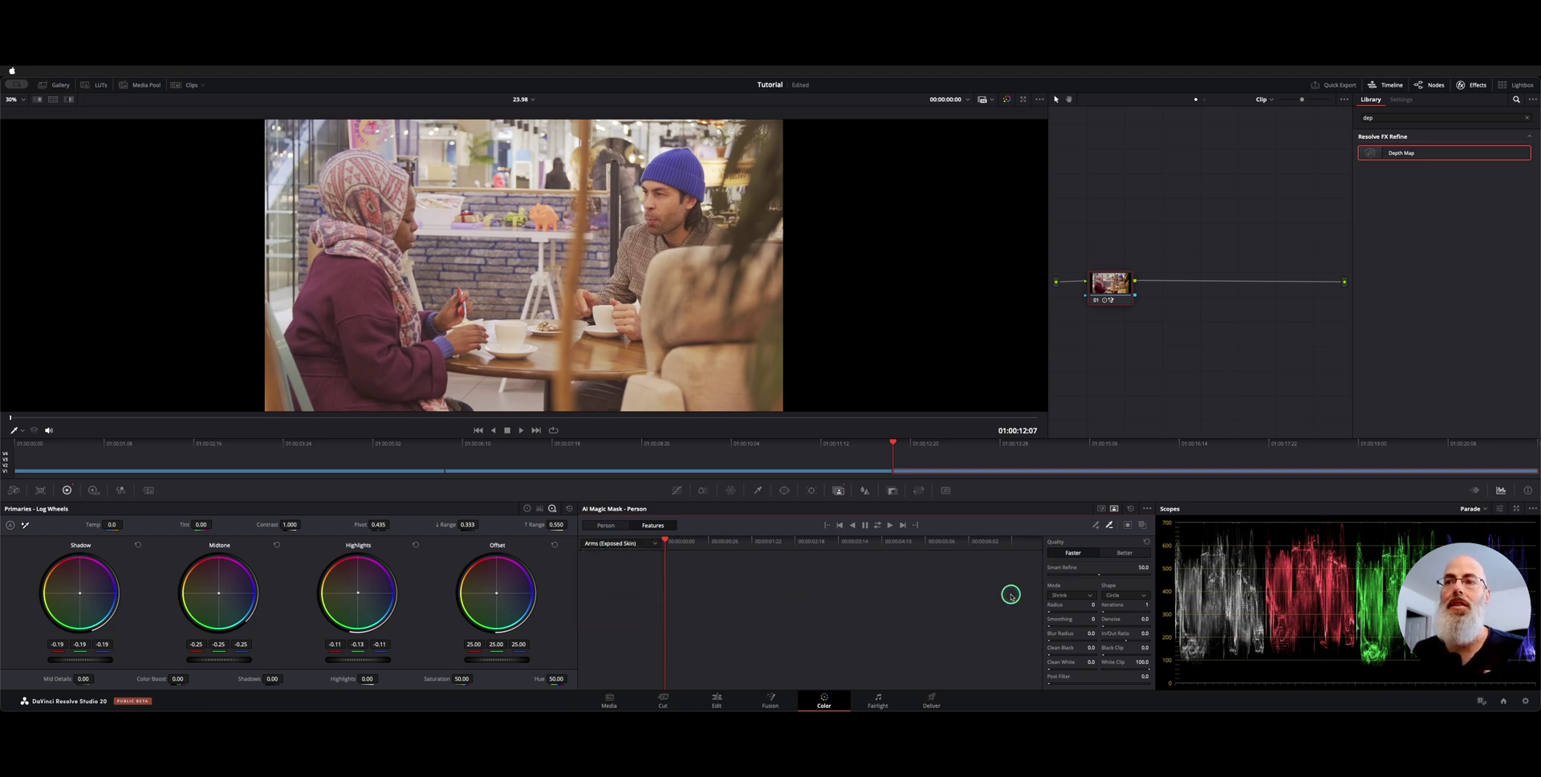
# - Reset the café clip's mask and disable Legacy Object Mask
pyautogui.click(1129, 512)
pyautogui.click(1147, 507)
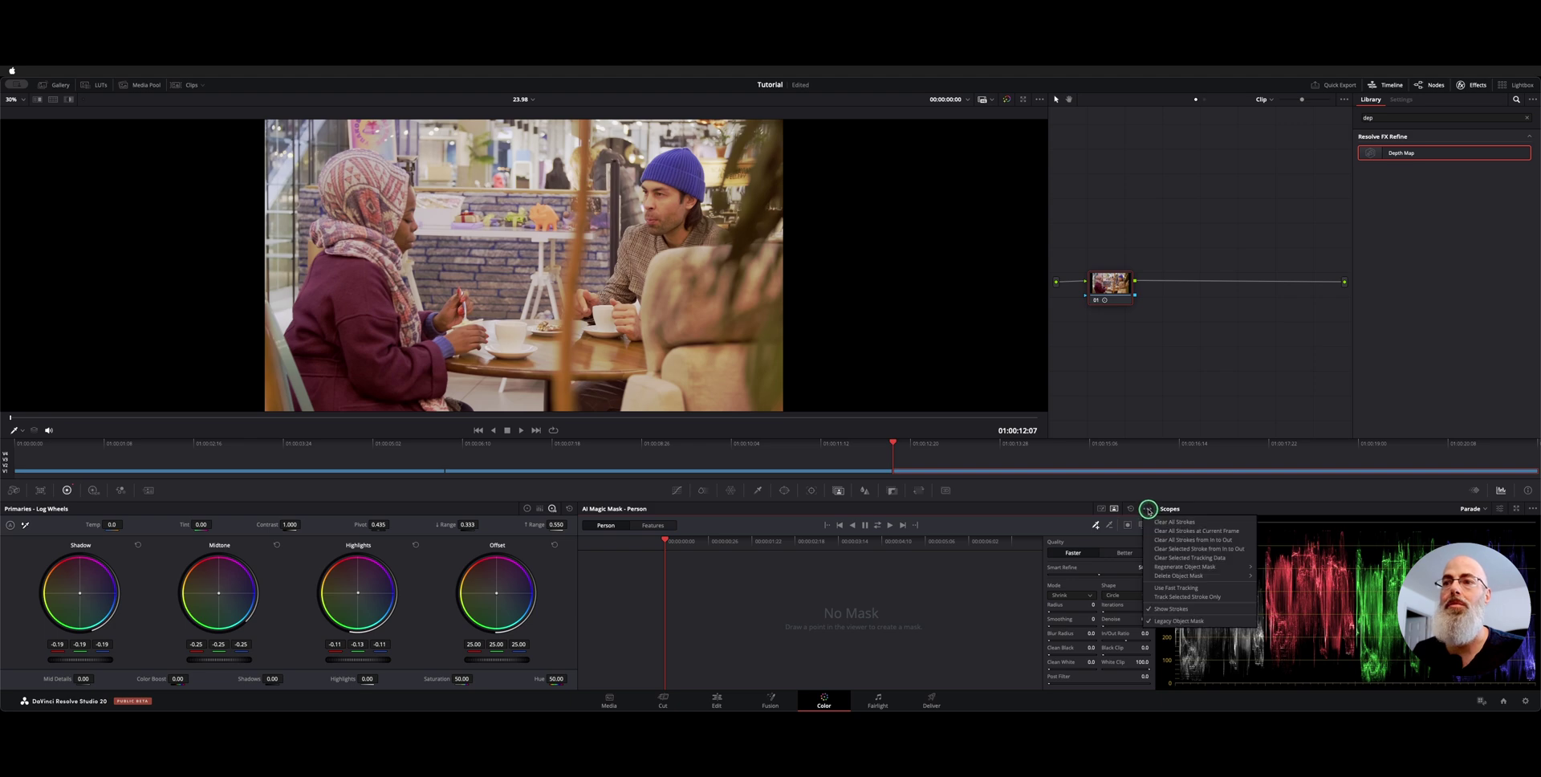
pyautogui.click(1234, 622)
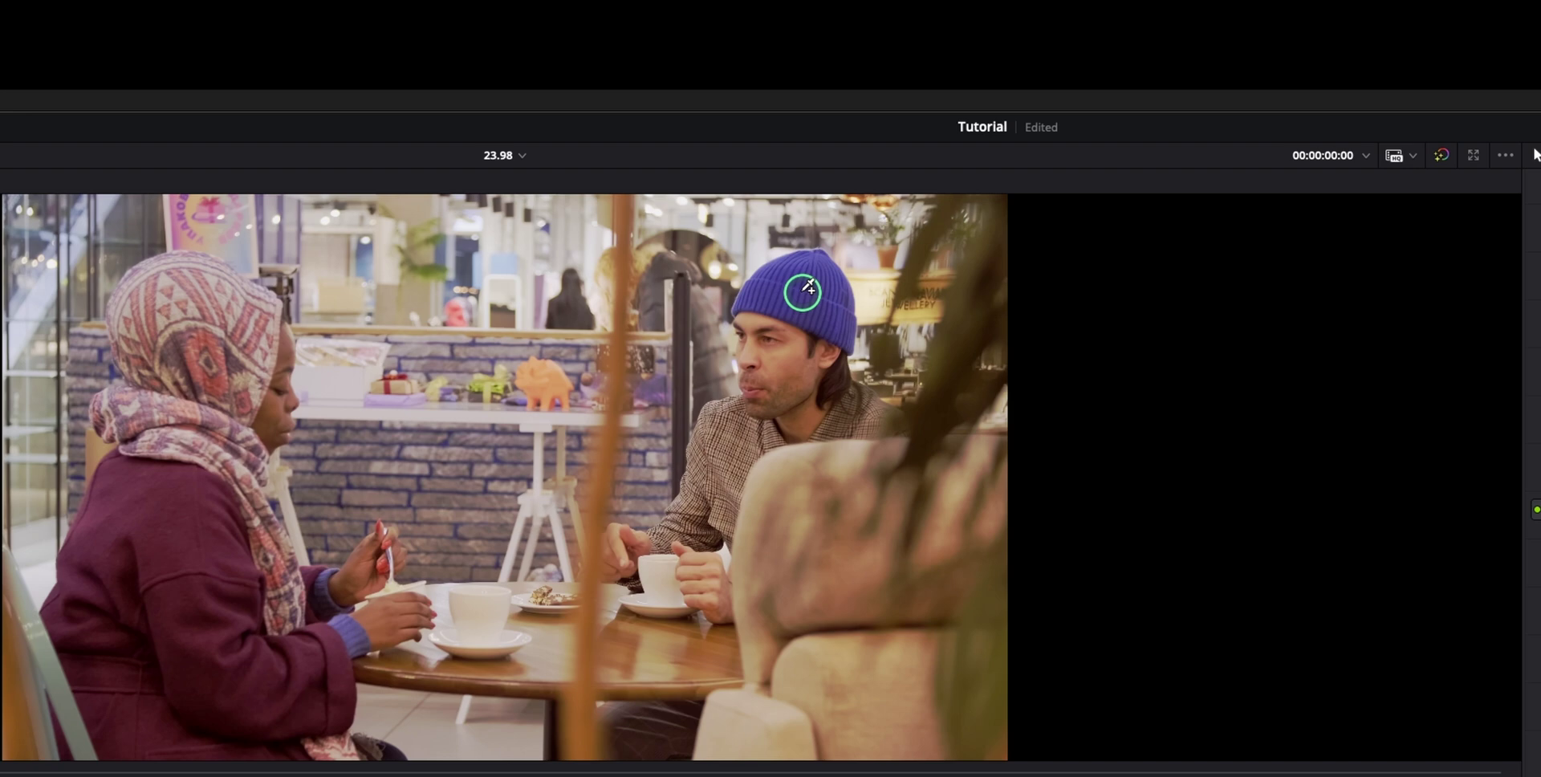
# - Mask the man's blue hat with a single Magic Mask point and inspect the selection with Highlight
pyautogui.click(802, 293)
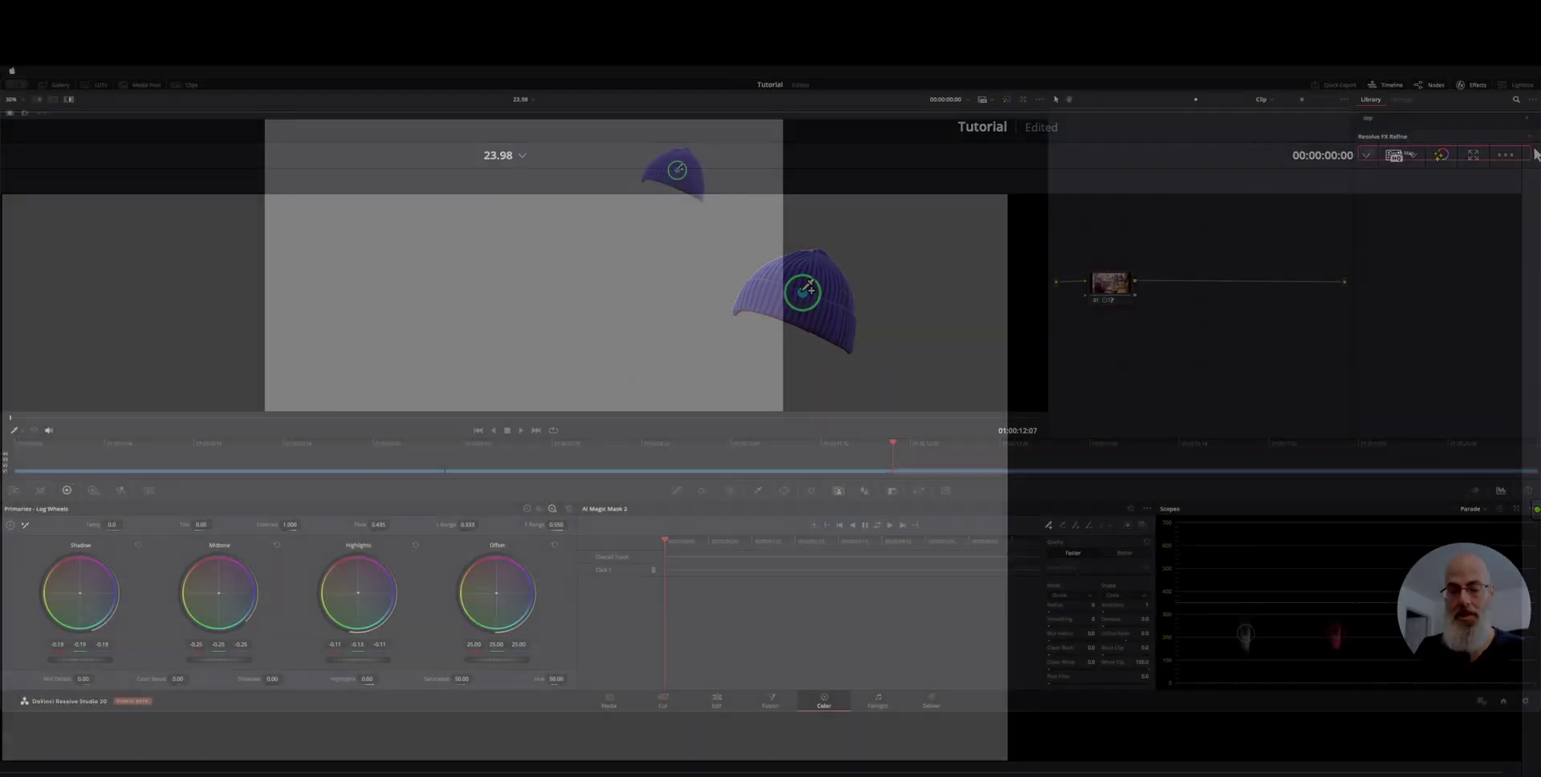
pyautogui.hotkey('shift', 'h')
# - Add a parallel node to the hat node and mask the woman's maroon coat with a Magic Mask point on its shoulder
pyautogui.click(1116, 285)
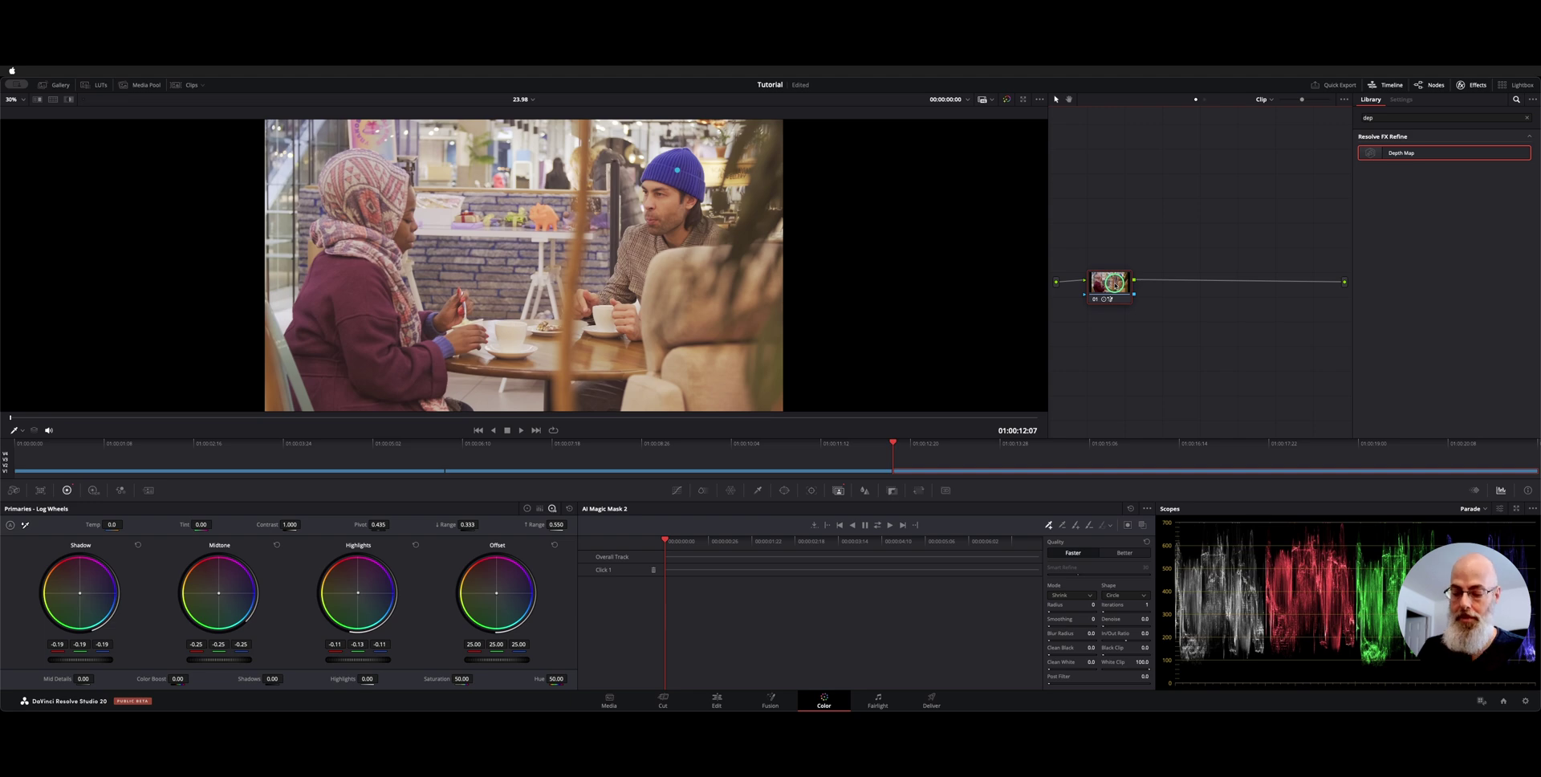
pyautogui.hotkey('alt', 'p')
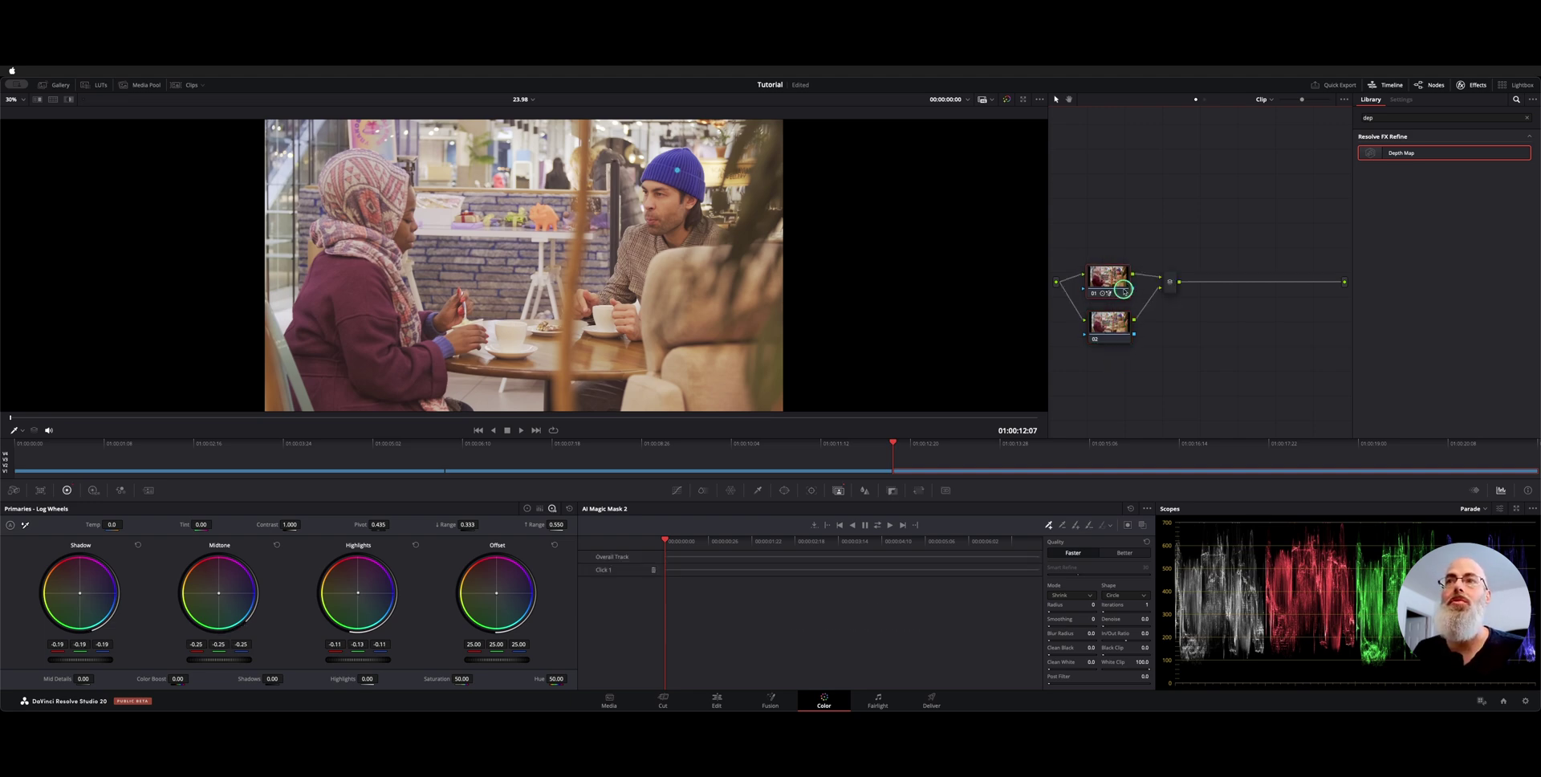
pyautogui.click(1170, 285)
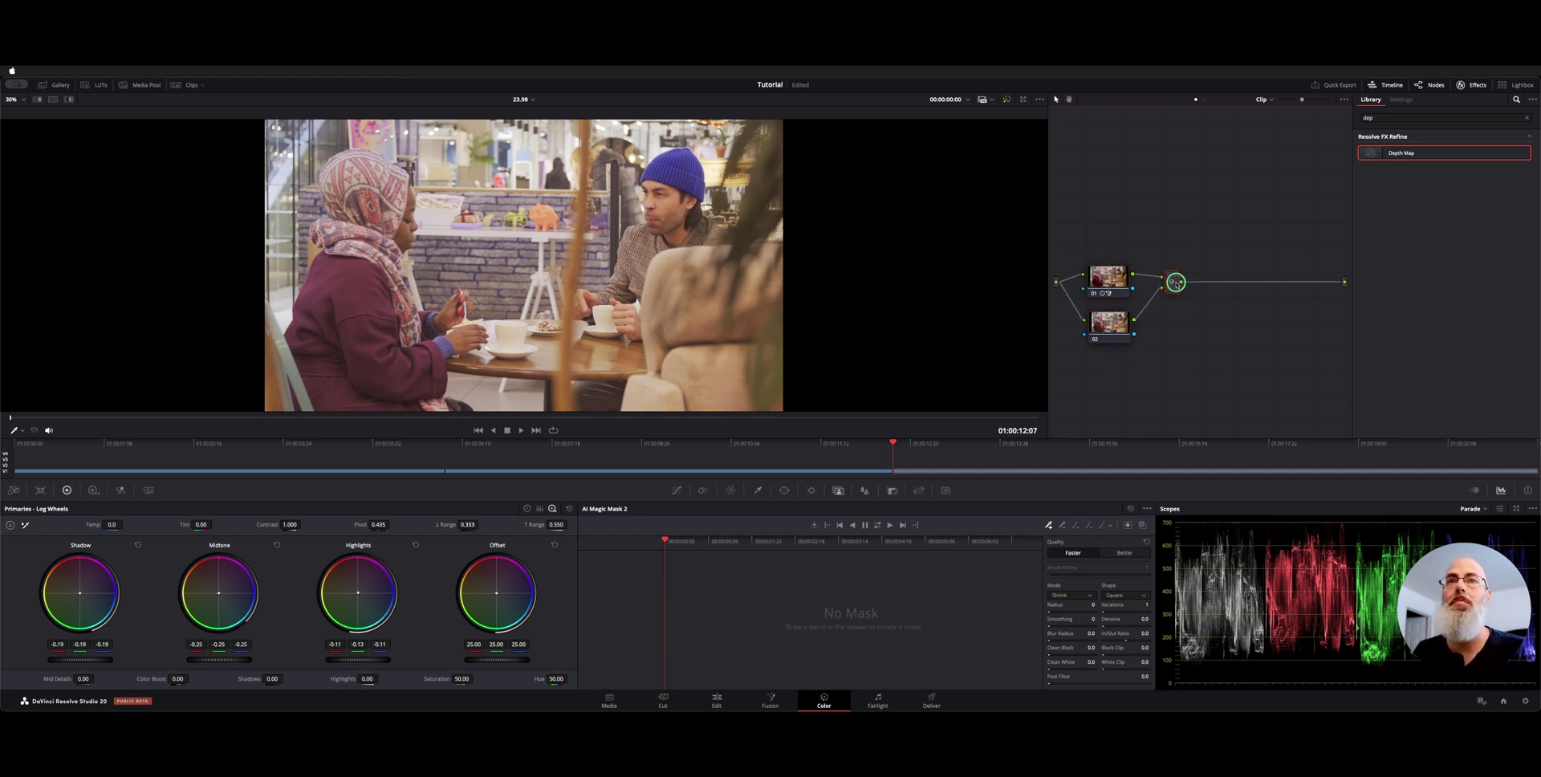
pyautogui.click(1107, 325)
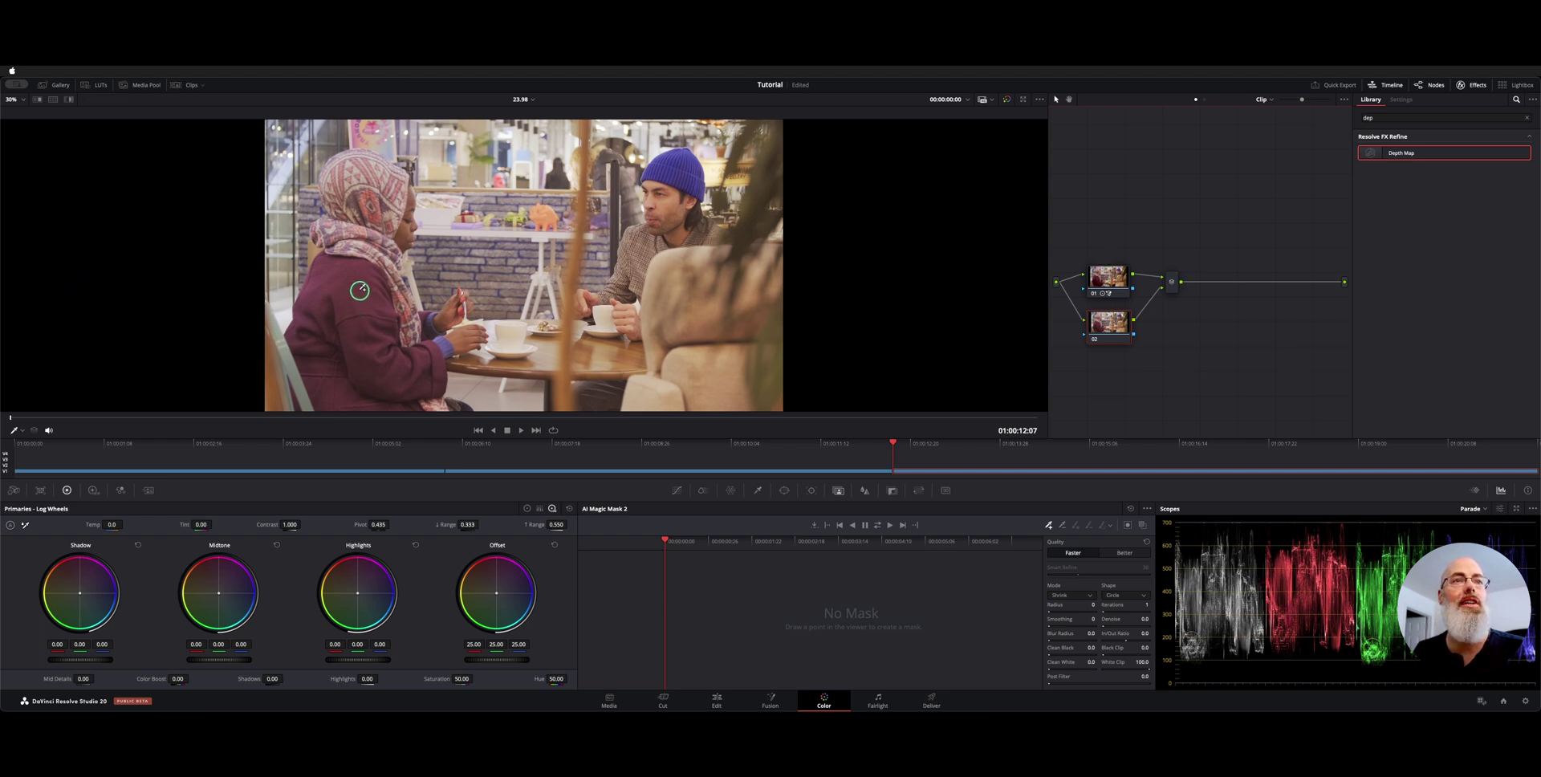
pyautogui.click(349, 297)
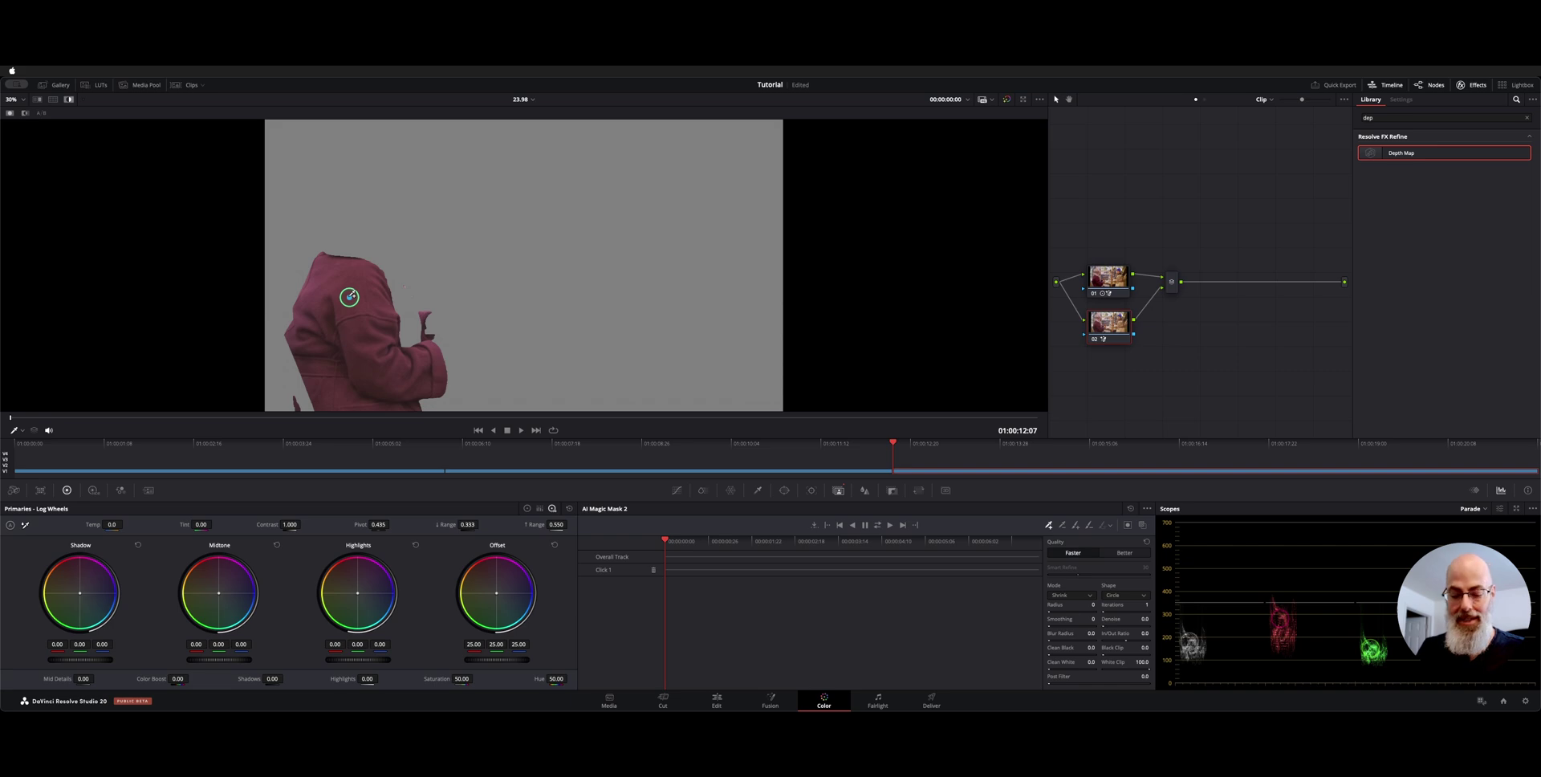
# - Compare the highlighted coat mask with the full image to examine its edges around the chair and hand
pyautogui.hotkey('shift', 'h')
pyautogui.hotkey('shift', 'h')
pyautogui.hotkey('shift', 'h')
pyautogui.hotkey('shift', 'h')
pyautogui.hotkey('shift', 'h')
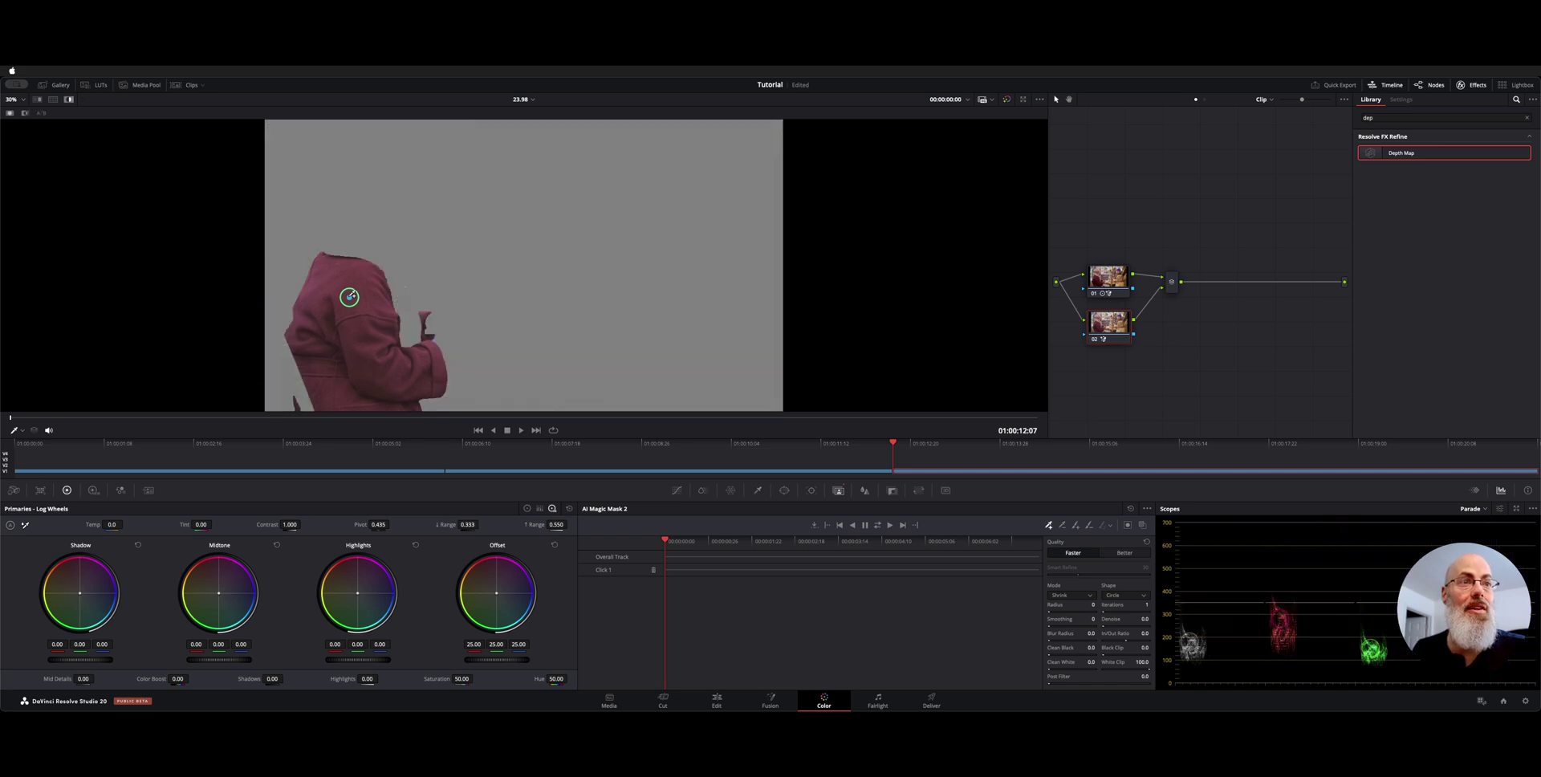
pyautogui.hotkey('shift', 'h')
pyautogui.hotkey('shift', 'h')
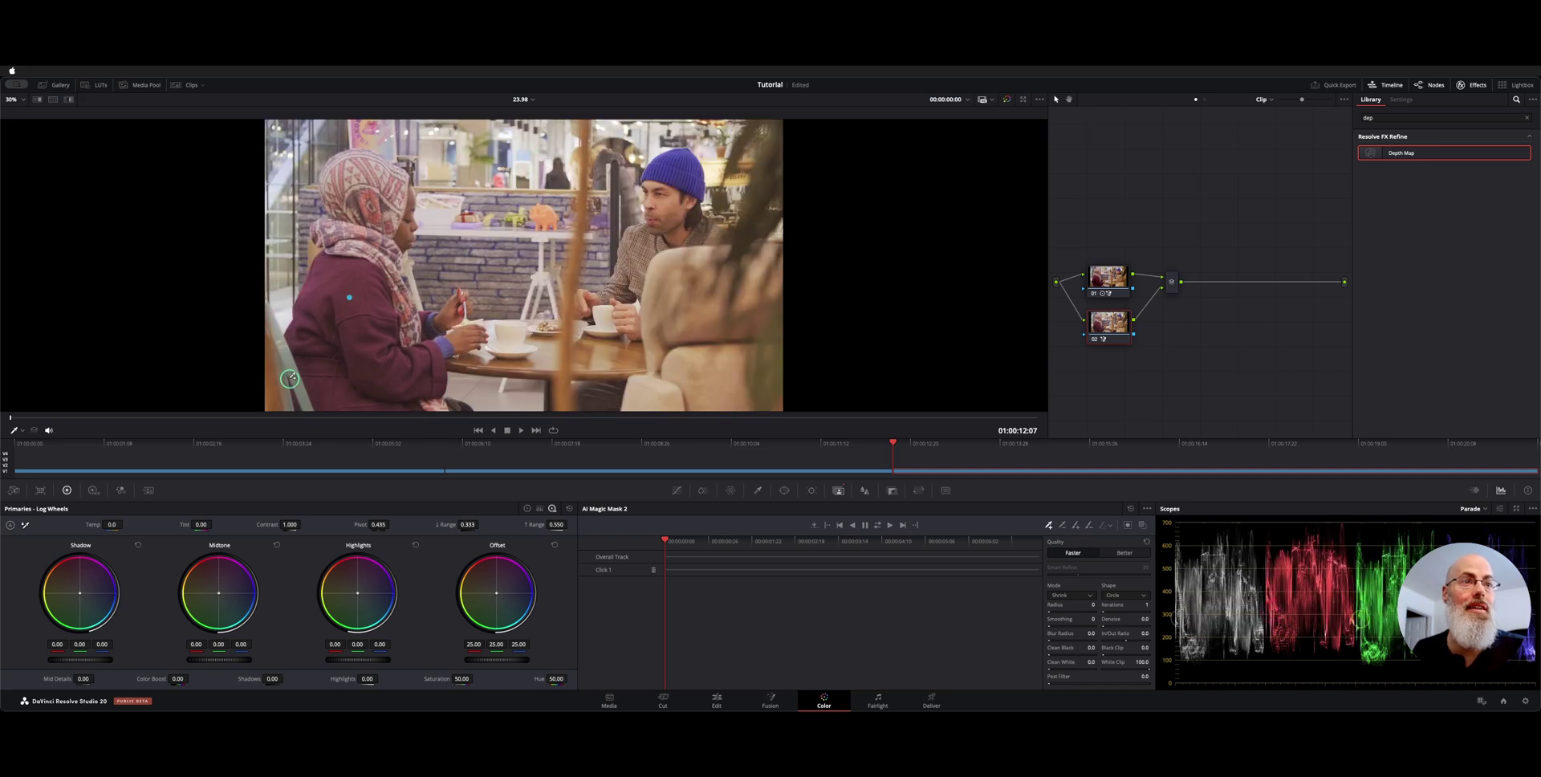
pyautogui.hotkey('shift', 'h')
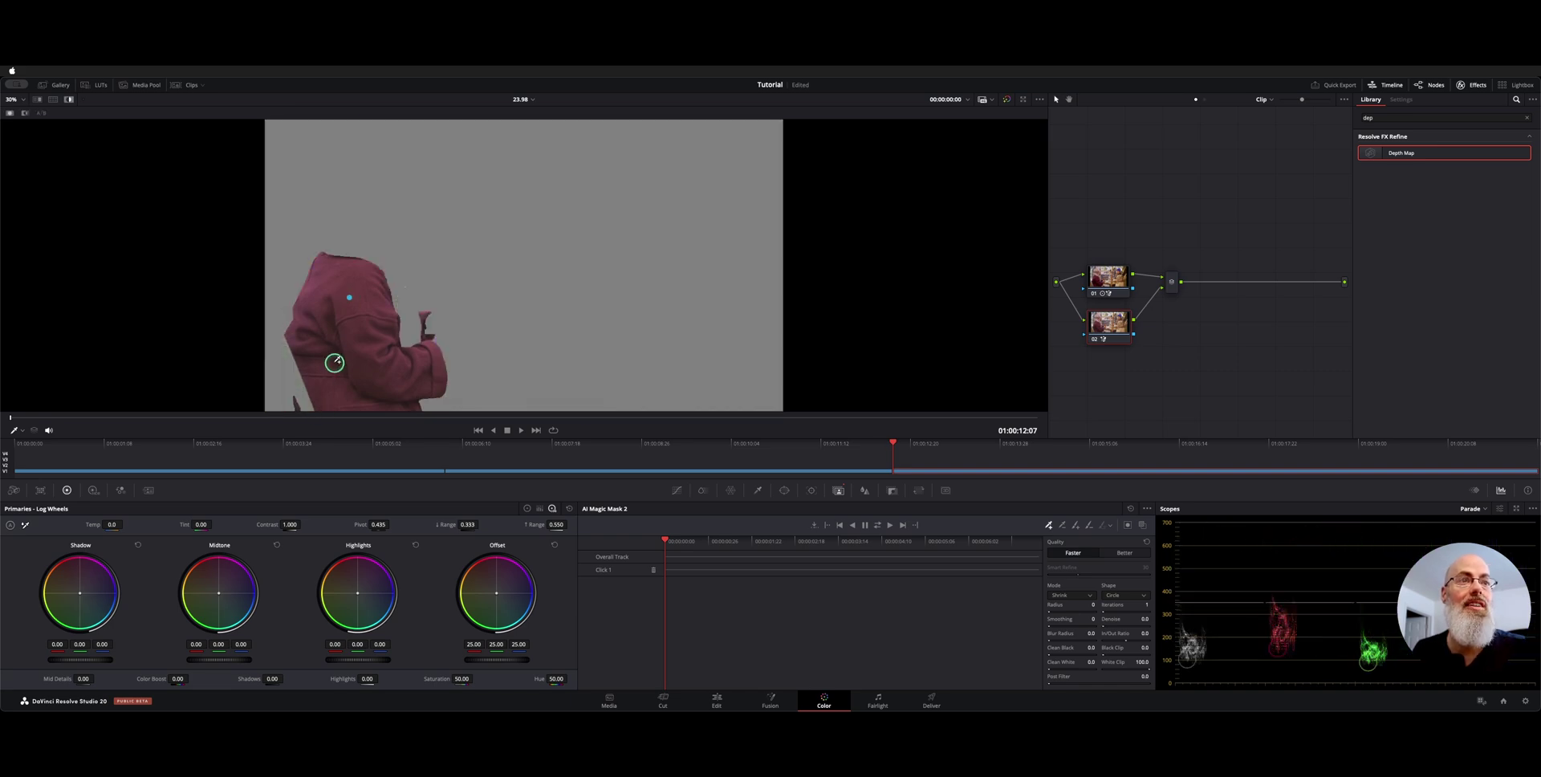
# - Refine the coat mask with extra points on the chair behind the woman and inspect the area around her raised hand
pyautogui.click(297, 402)
pyautogui.hotkey('shift', 'h')
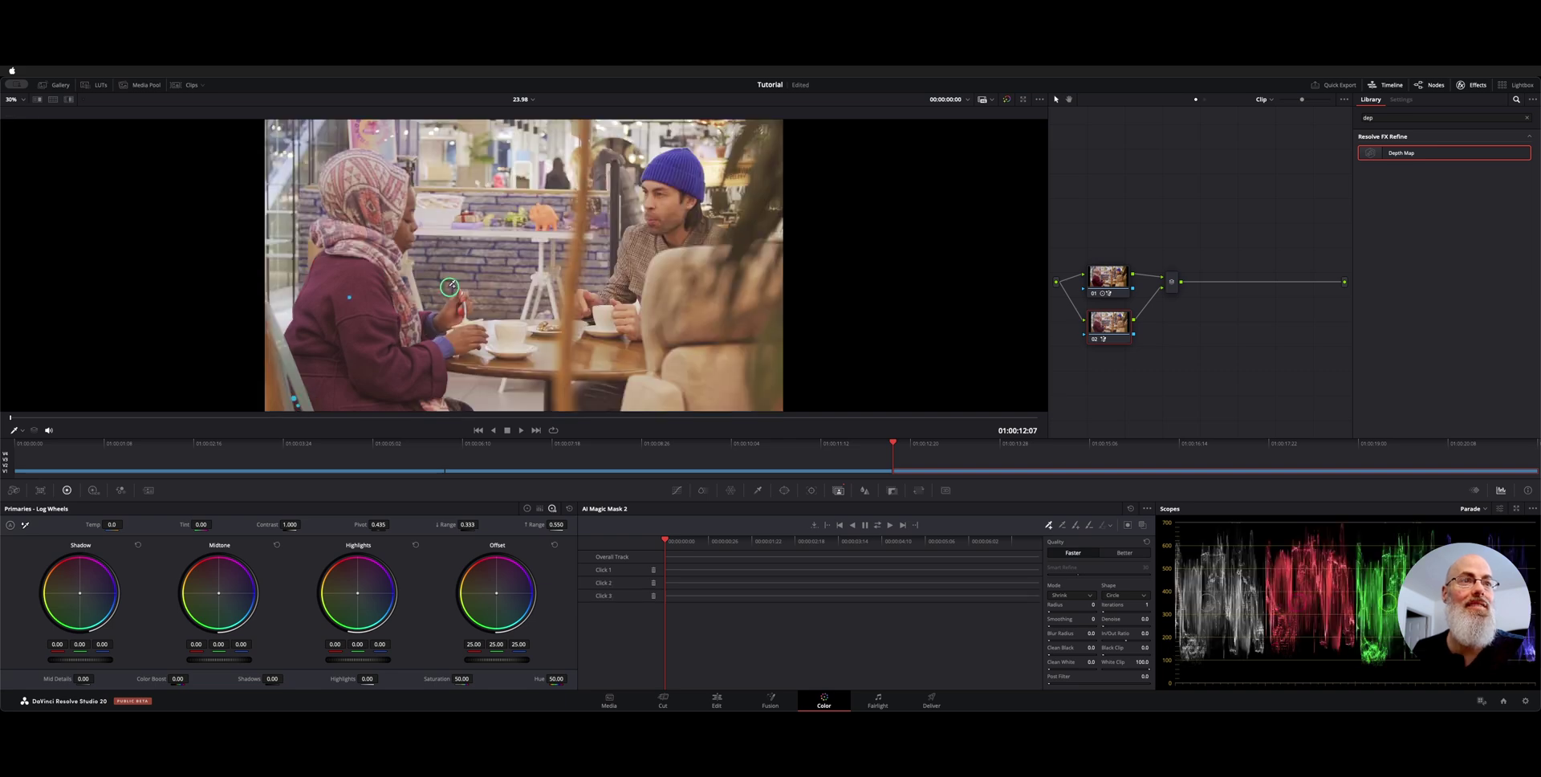
pyautogui.click(450, 287)
pyautogui.hotkey('shift', 'h')
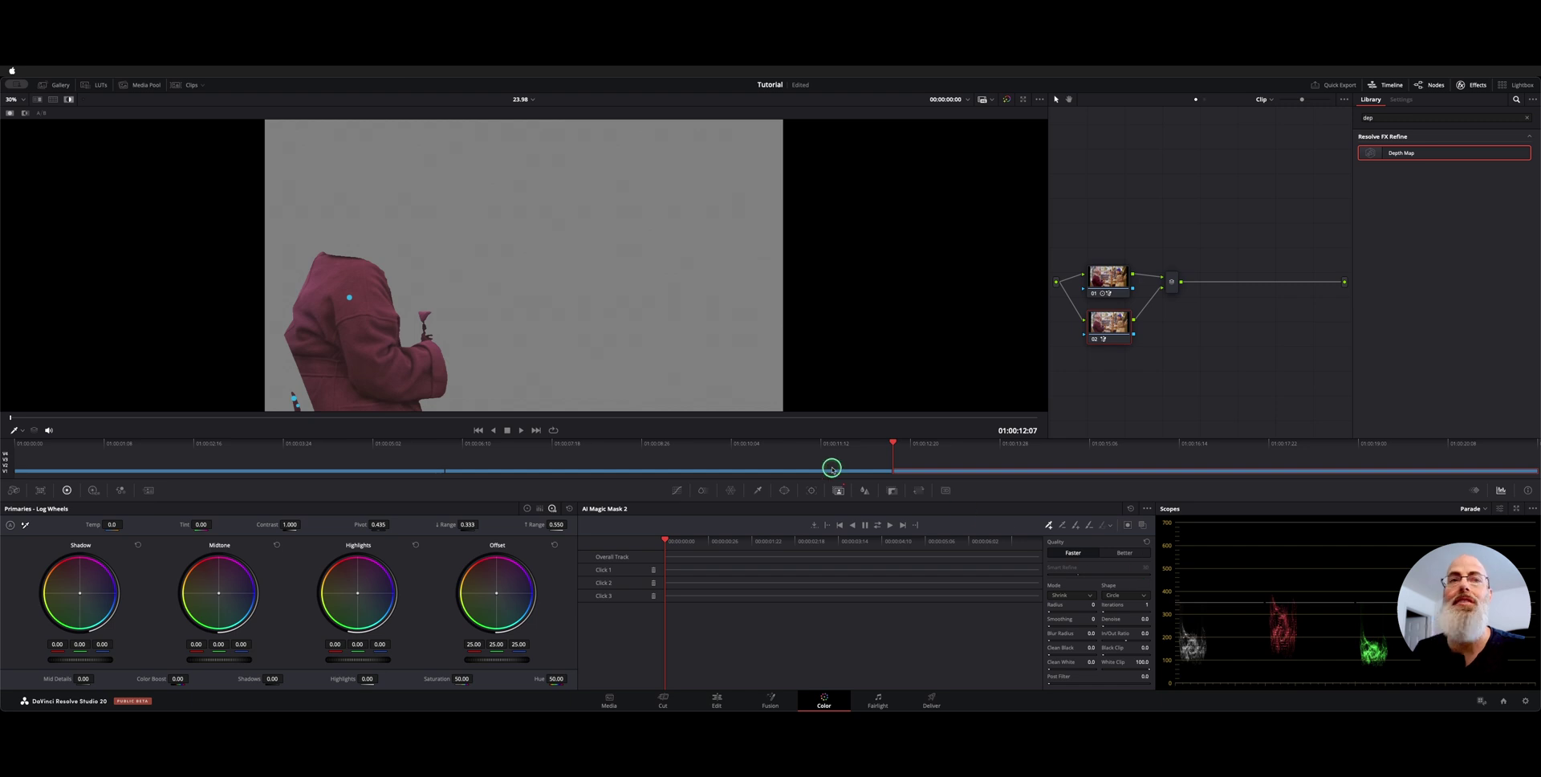
# - Set the coat mask's quality to Better and compare the highlighted selection with the full image
pyautogui.click(1132, 552)
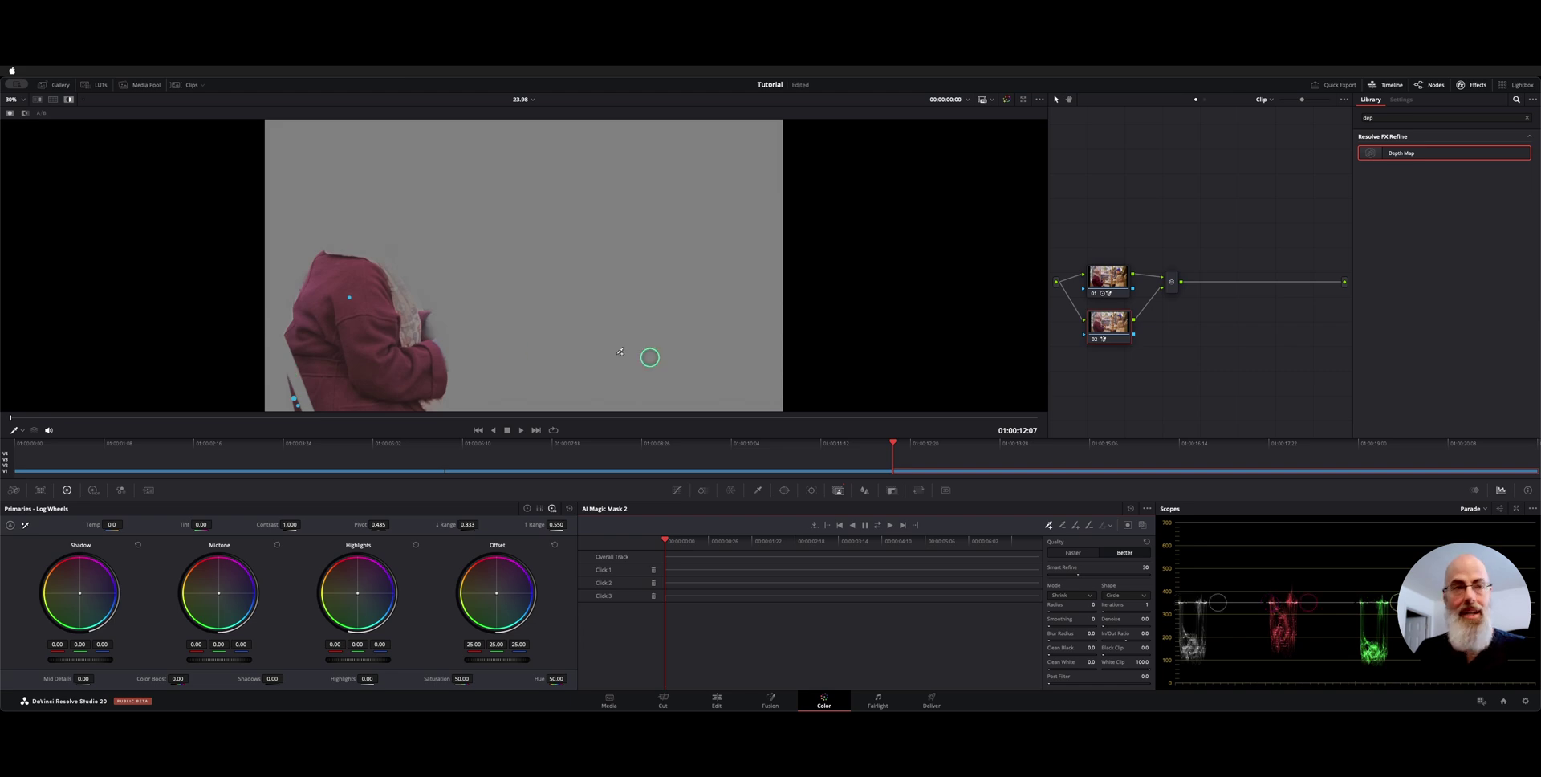
pyautogui.hotkey('shift', 'h')
pyautogui.hotkey('shift', 'h')
pyautogui.hotkey('shift', 'h')
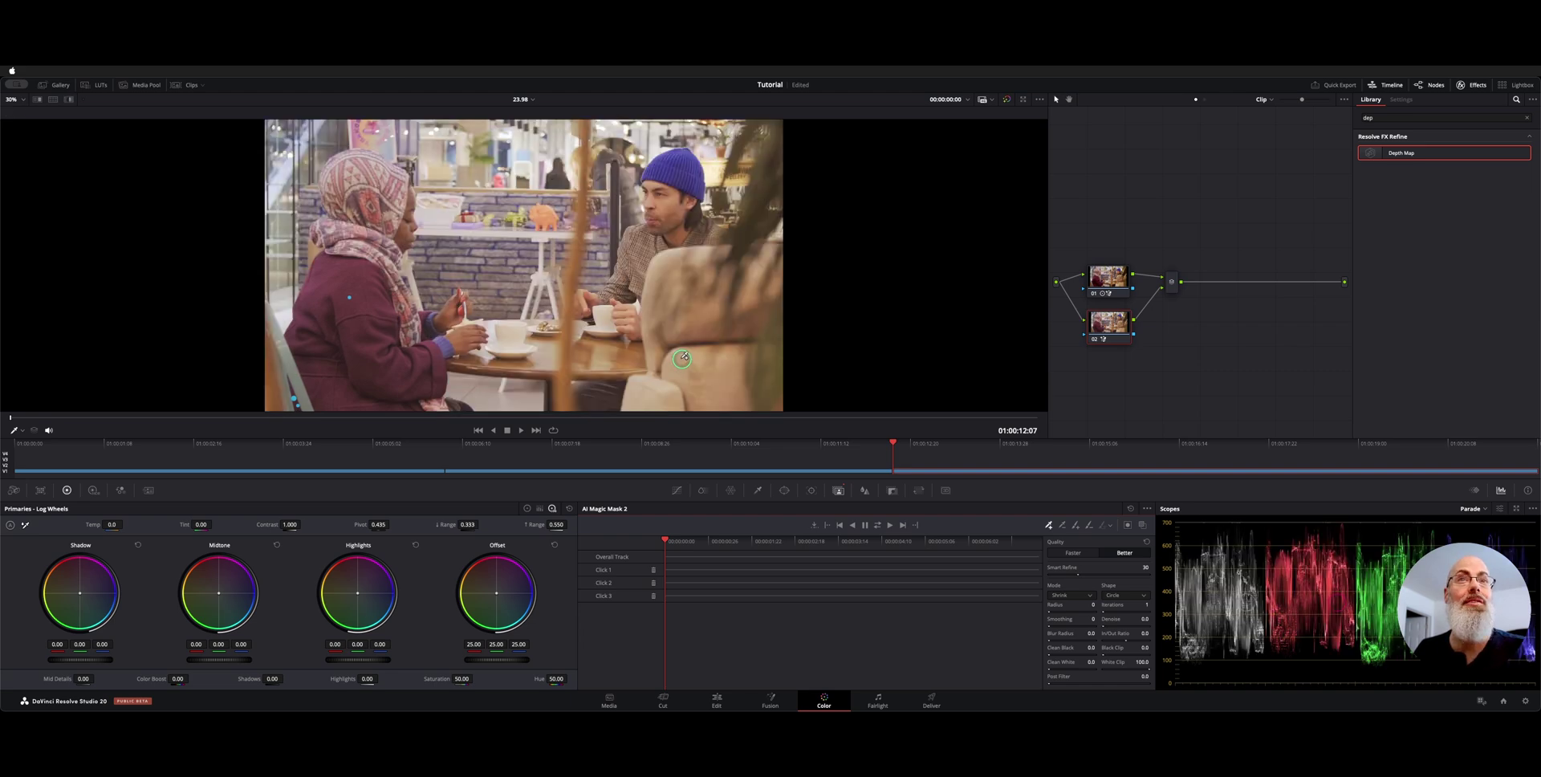
# - Examine the hat node's mask by comparing its highlighted selection with the full image
pyautogui.click(1091, 288)
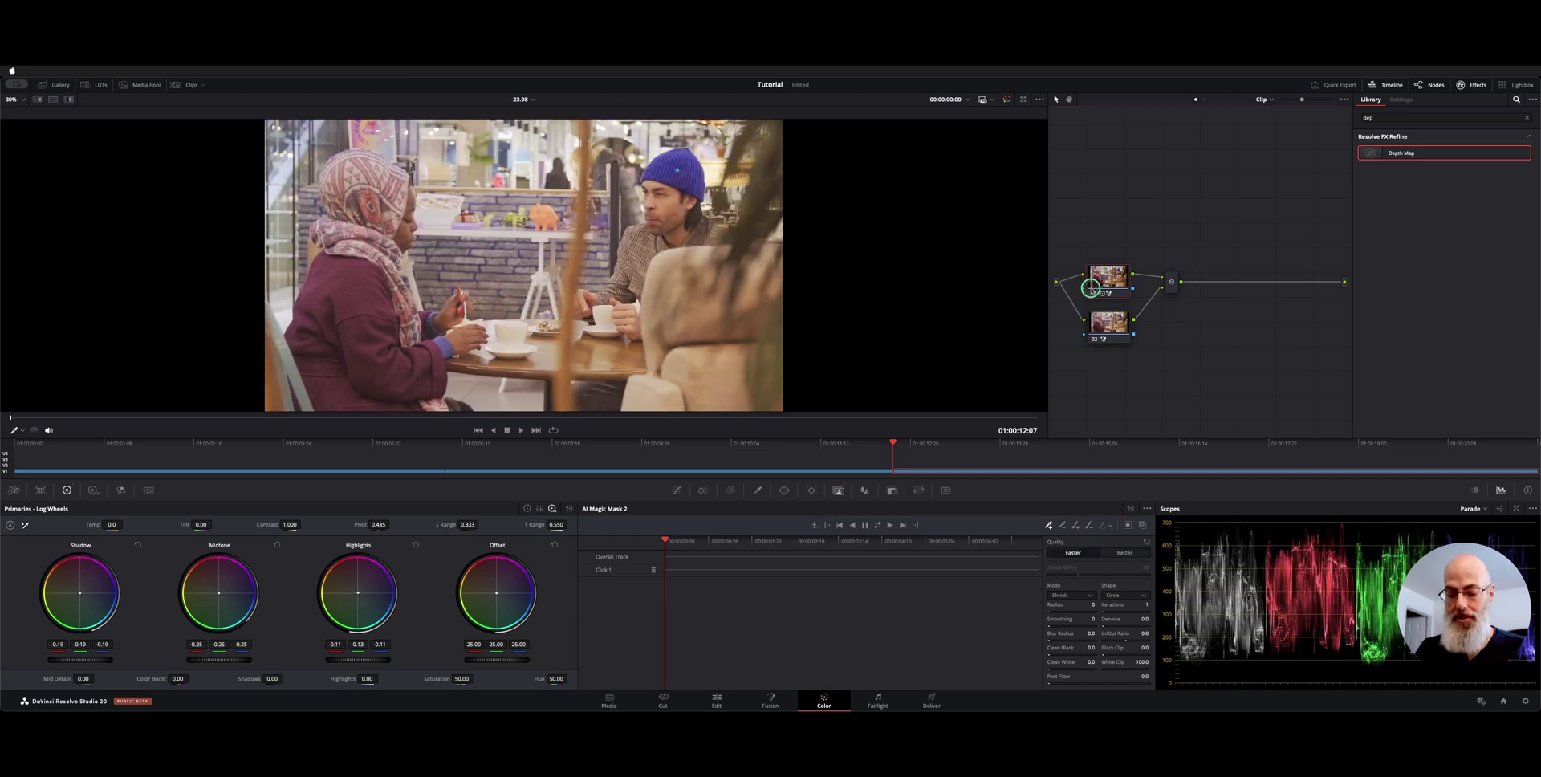
pyautogui.hotkey('shift', 'h')
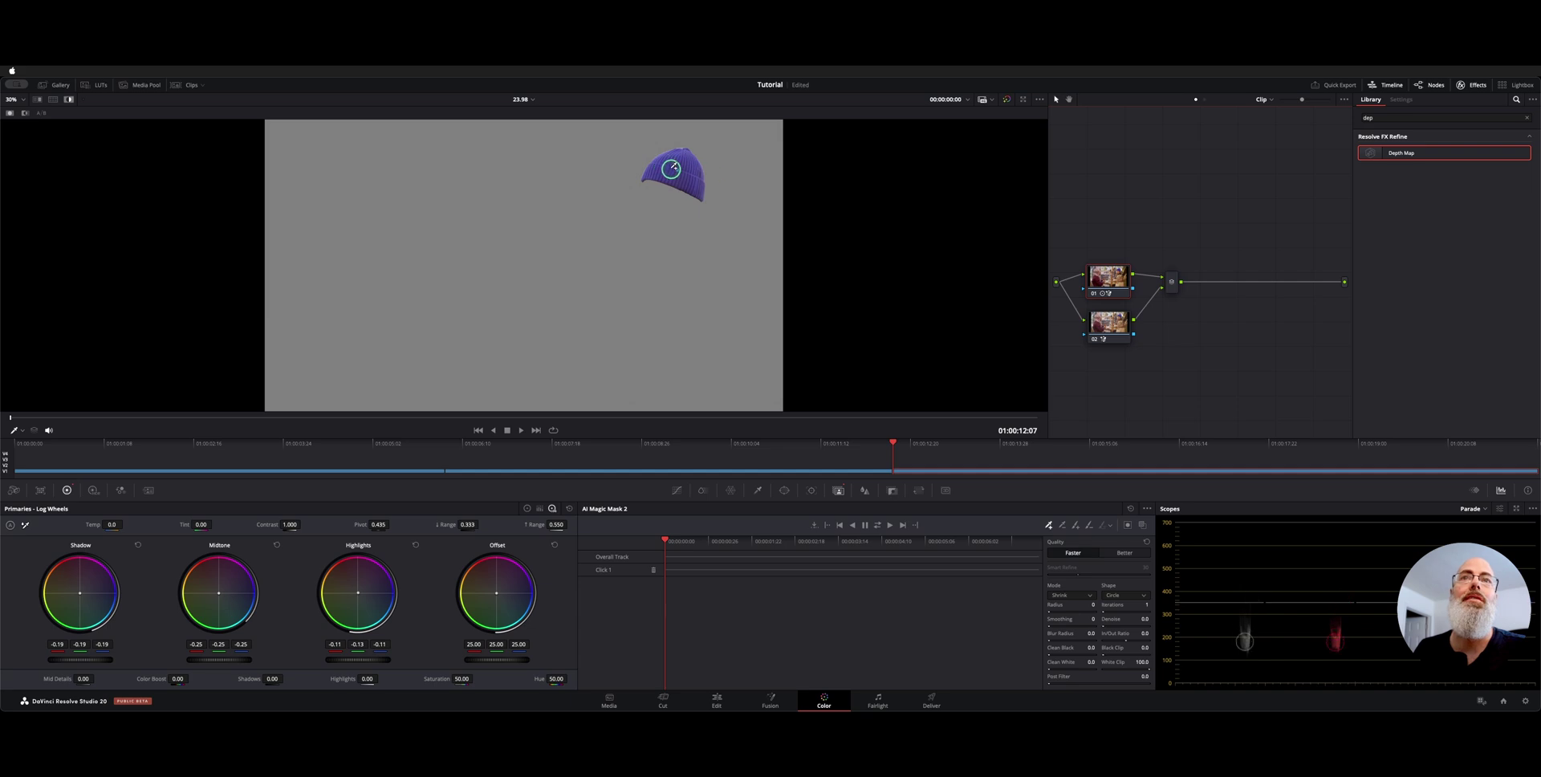
pyautogui.hotkey('shift', 'h')
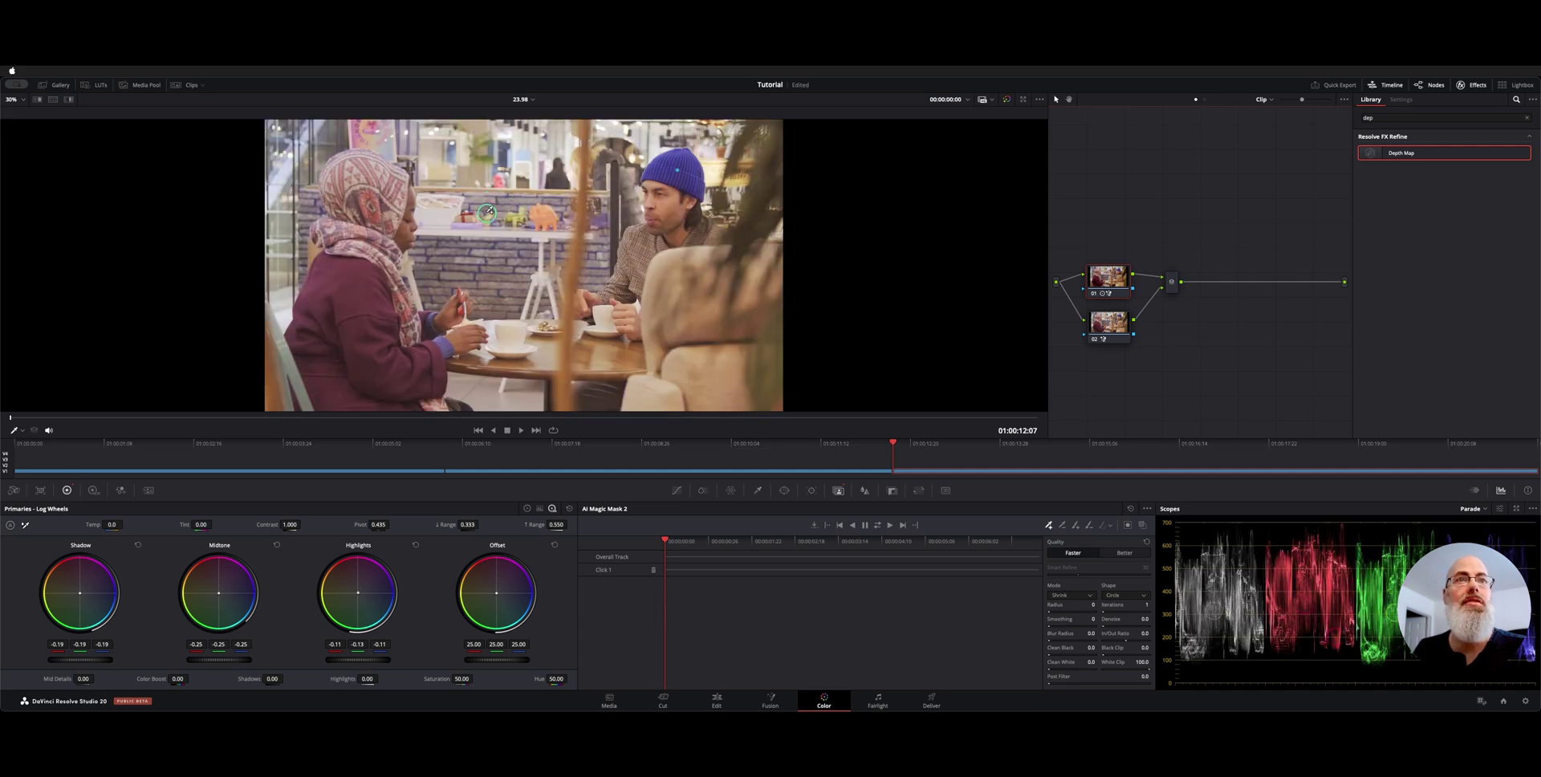
pyautogui.hotkey('shift', 'h')
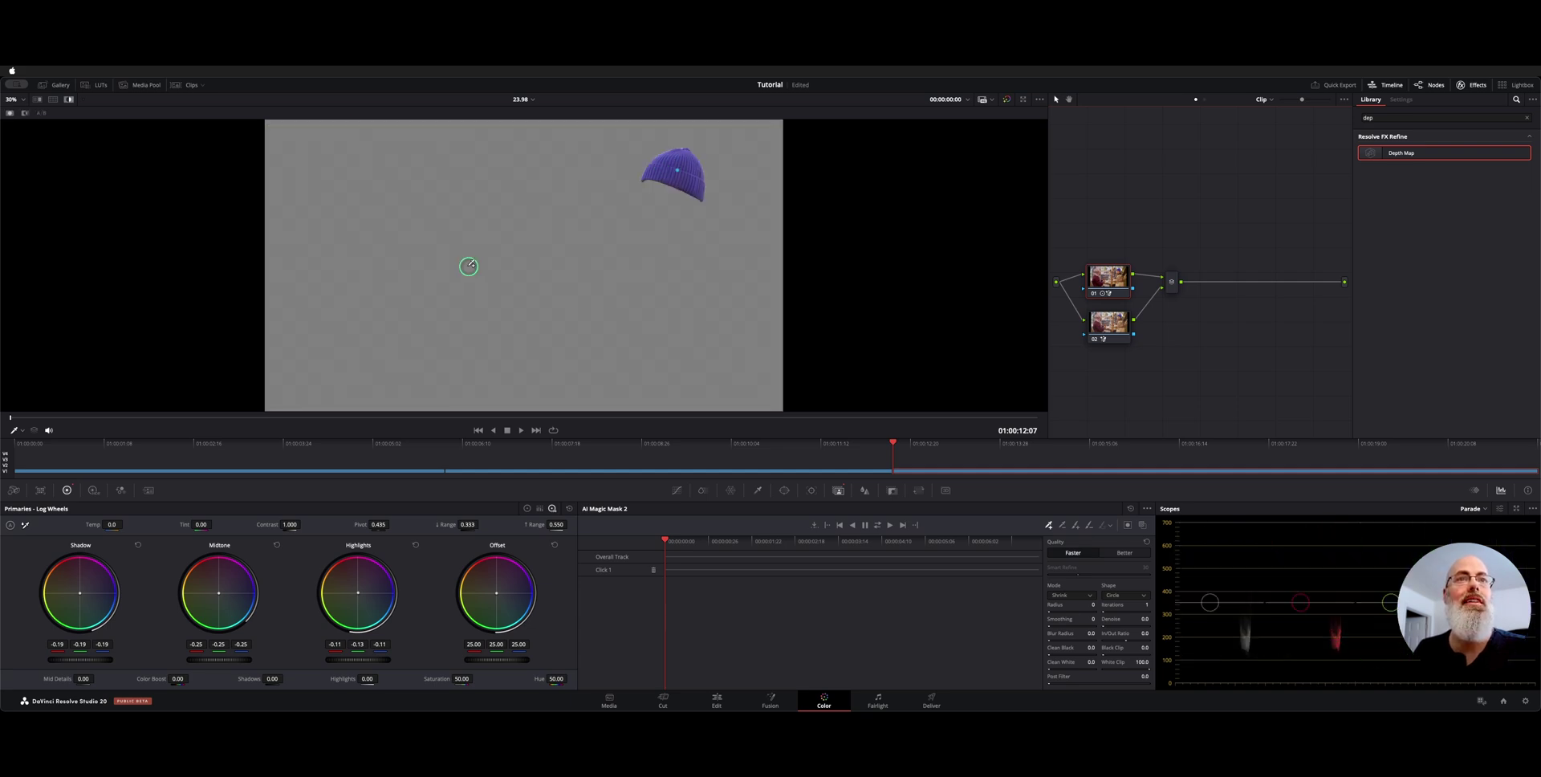
pyautogui.hotkey('shift', 'h')
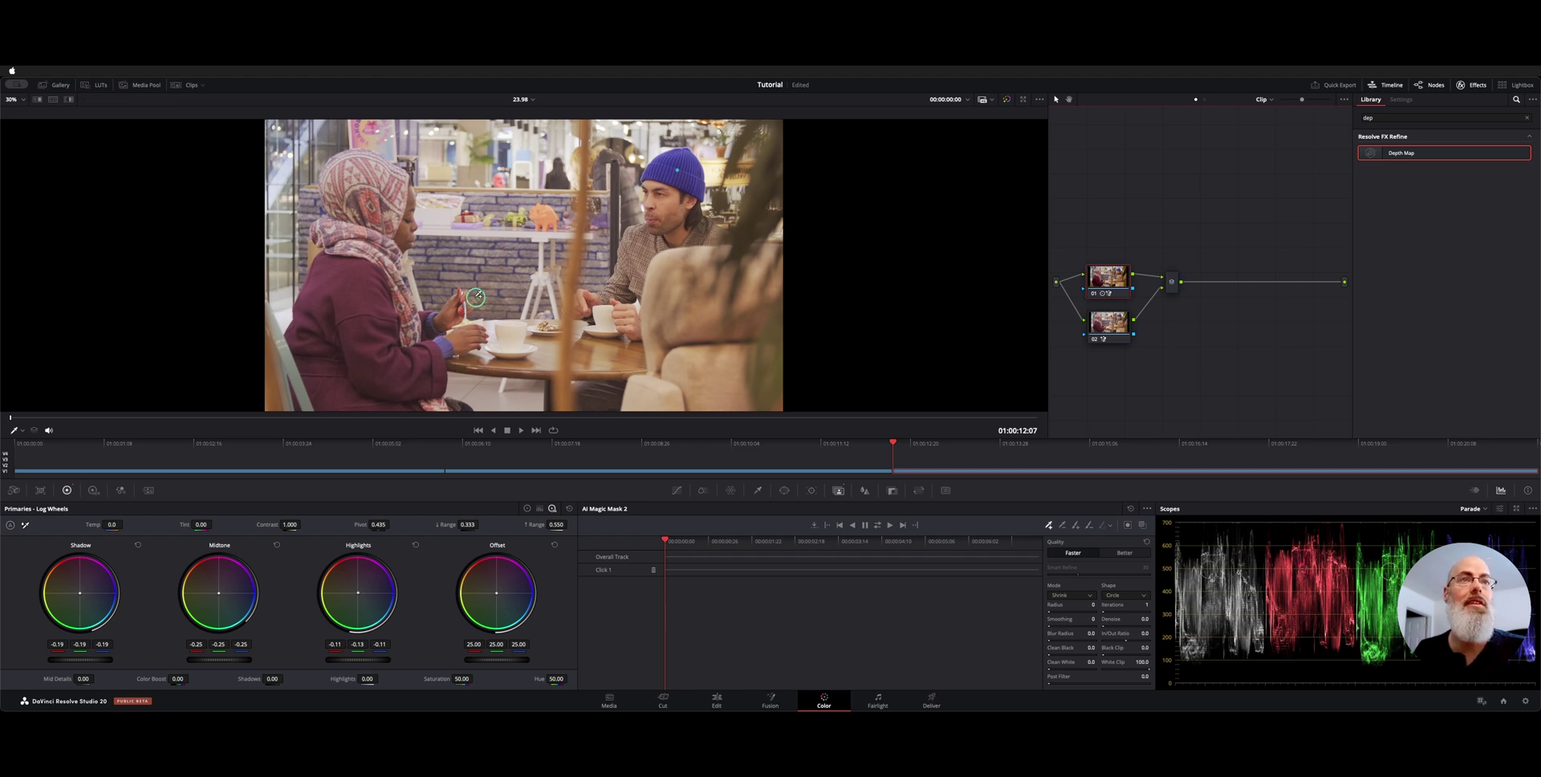
pyautogui.hotkey('shift', 'h')
pyautogui.hotkey('shift', 'h')
pyautogui.hotkey('shift', 'h')
pyautogui.hotkey('shift', 'h')
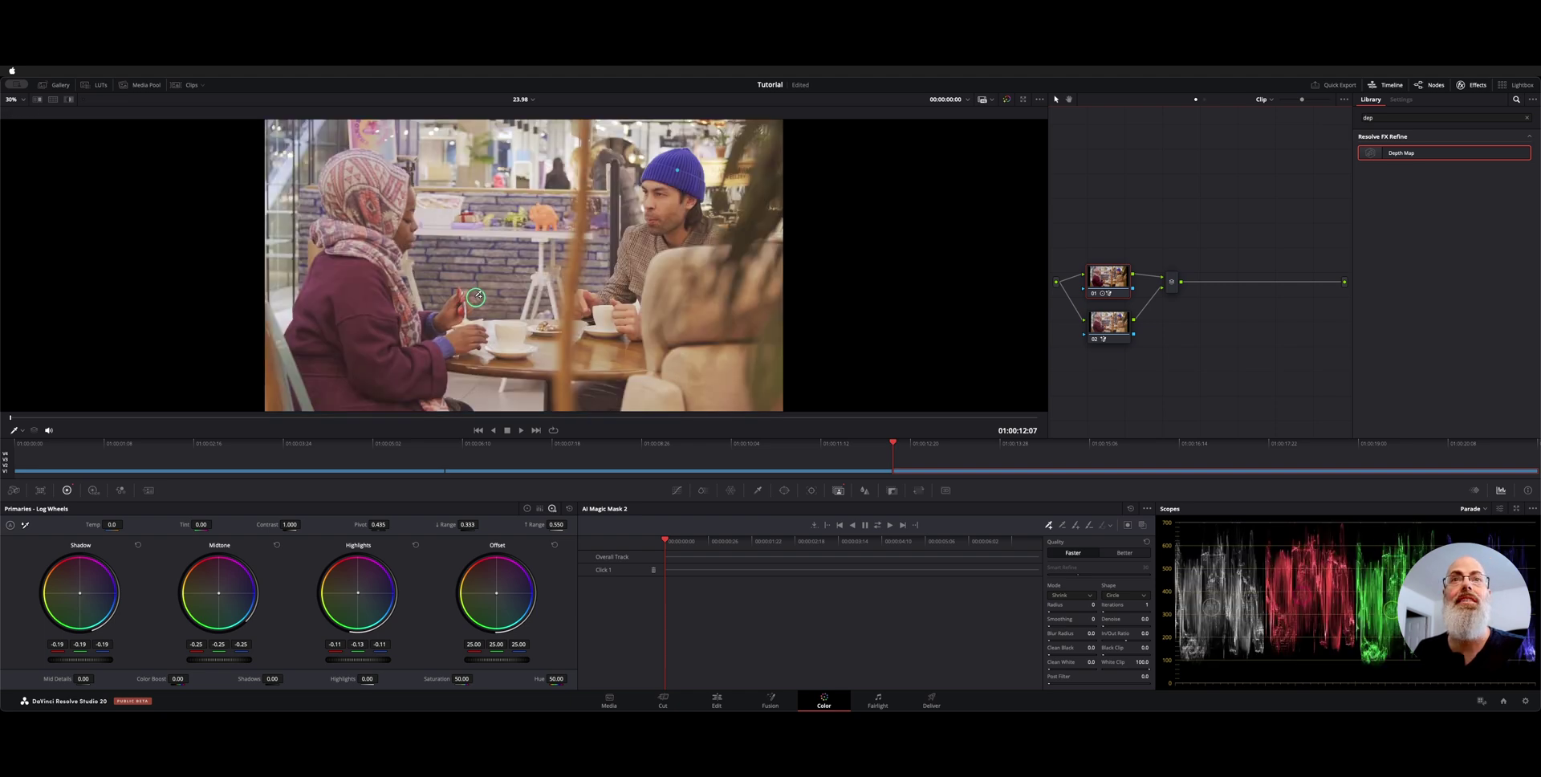
# - Preview the mask overlay on the hat and coat nodes, disabling the hat node while checking the coat
pyautogui.click(1141, 525)
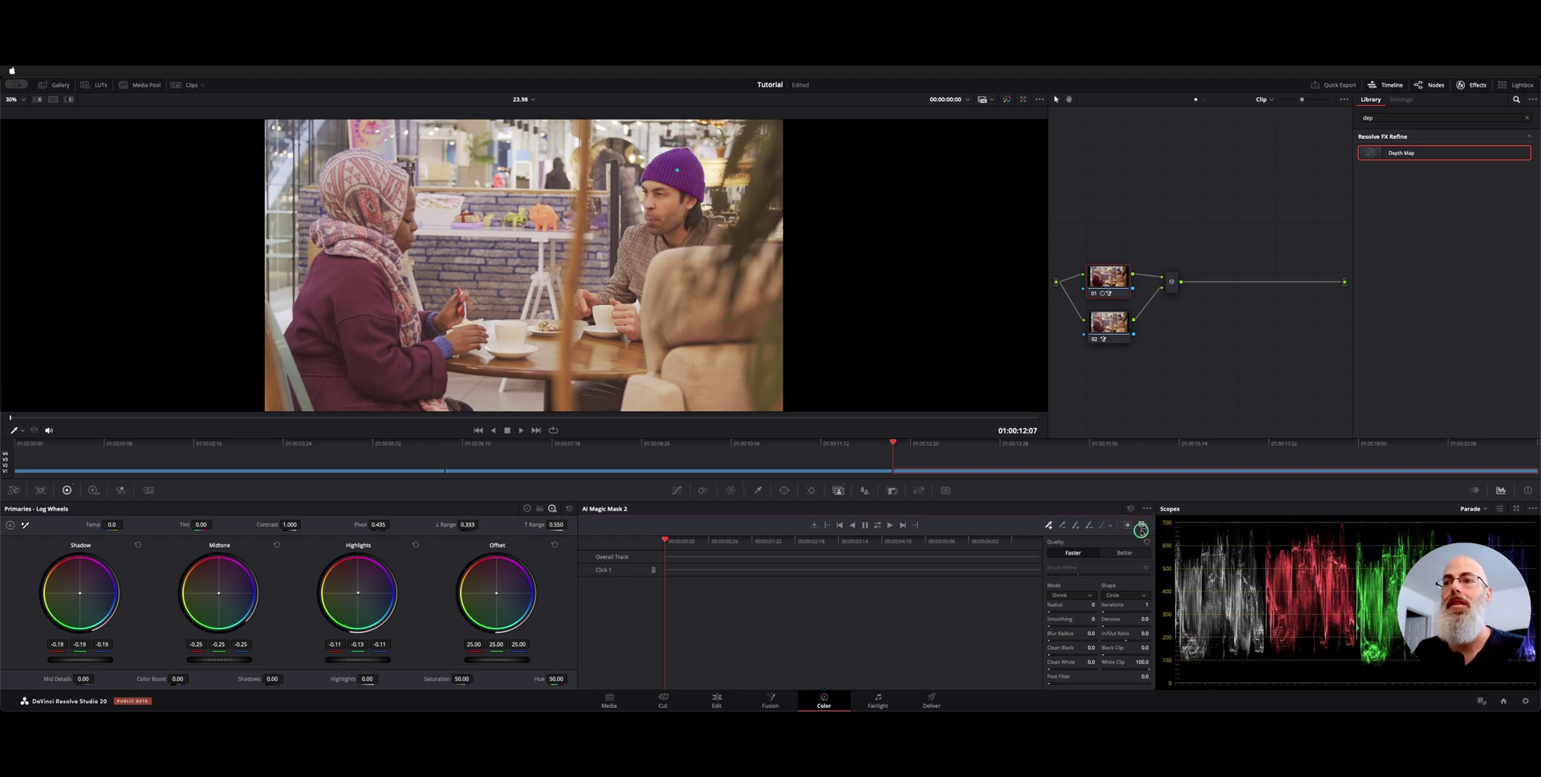
pyautogui.click(1108, 329)
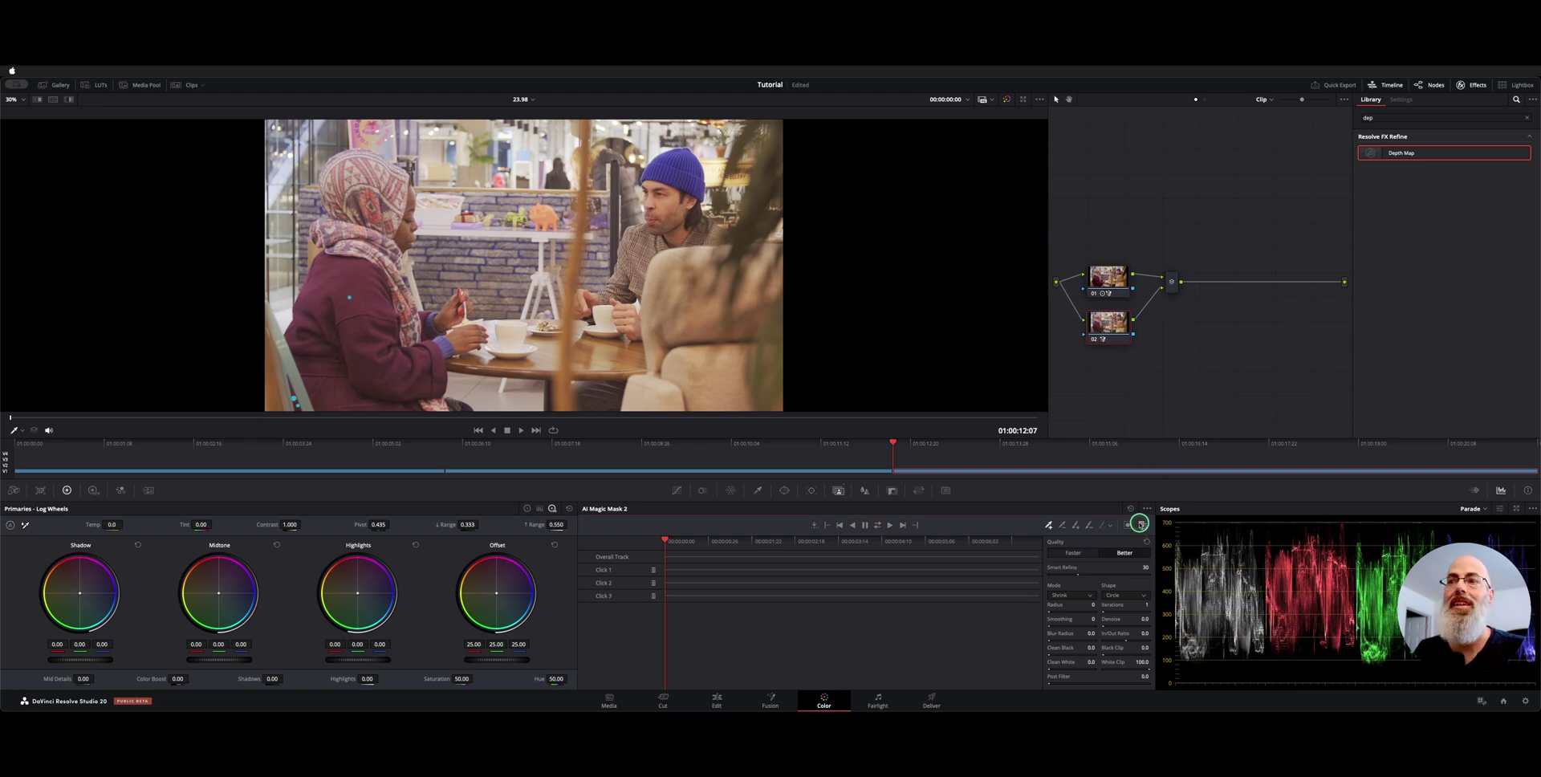
pyautogui.click(1112, 283)
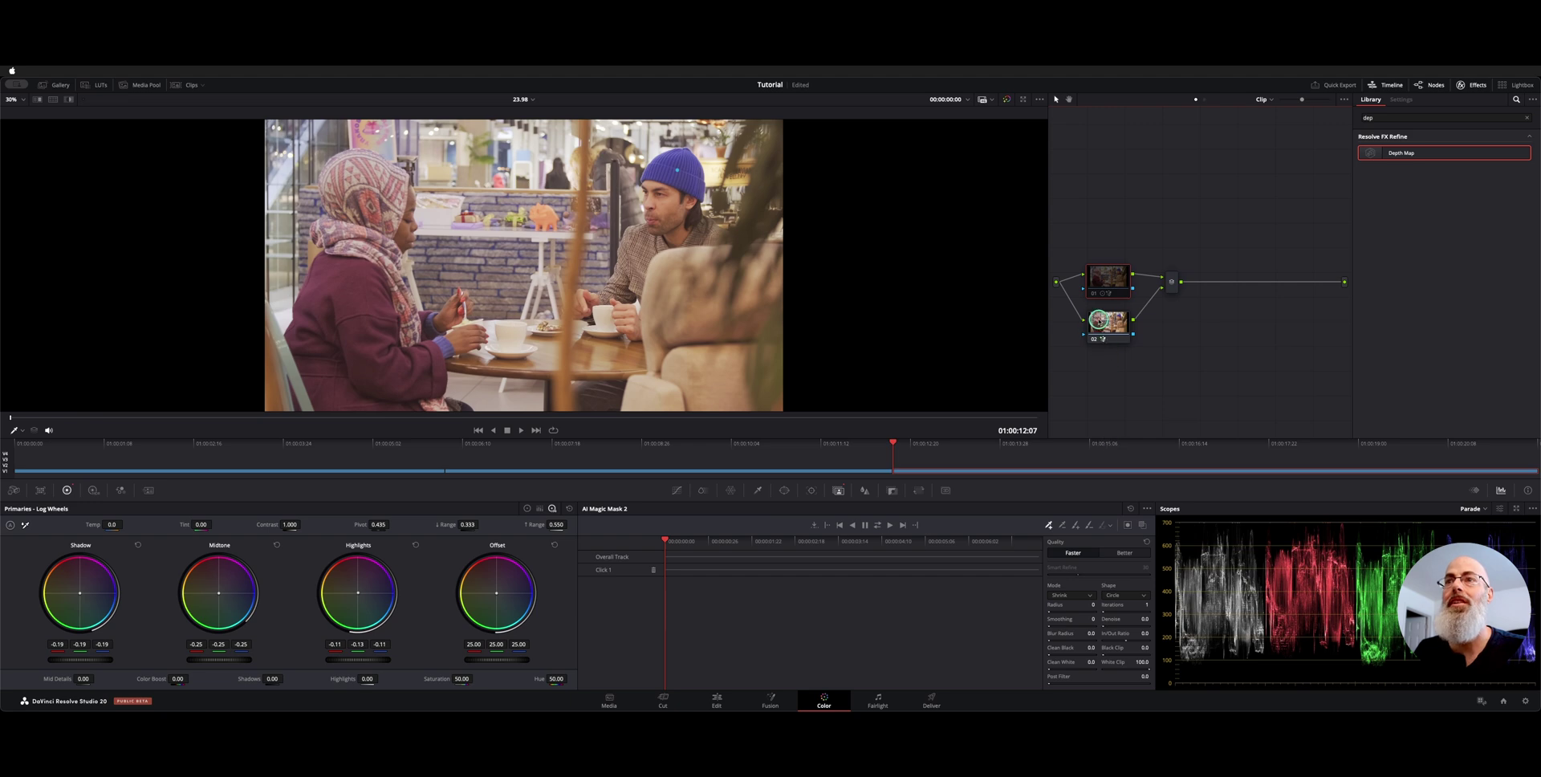
pyautogui.click(1101, 321)
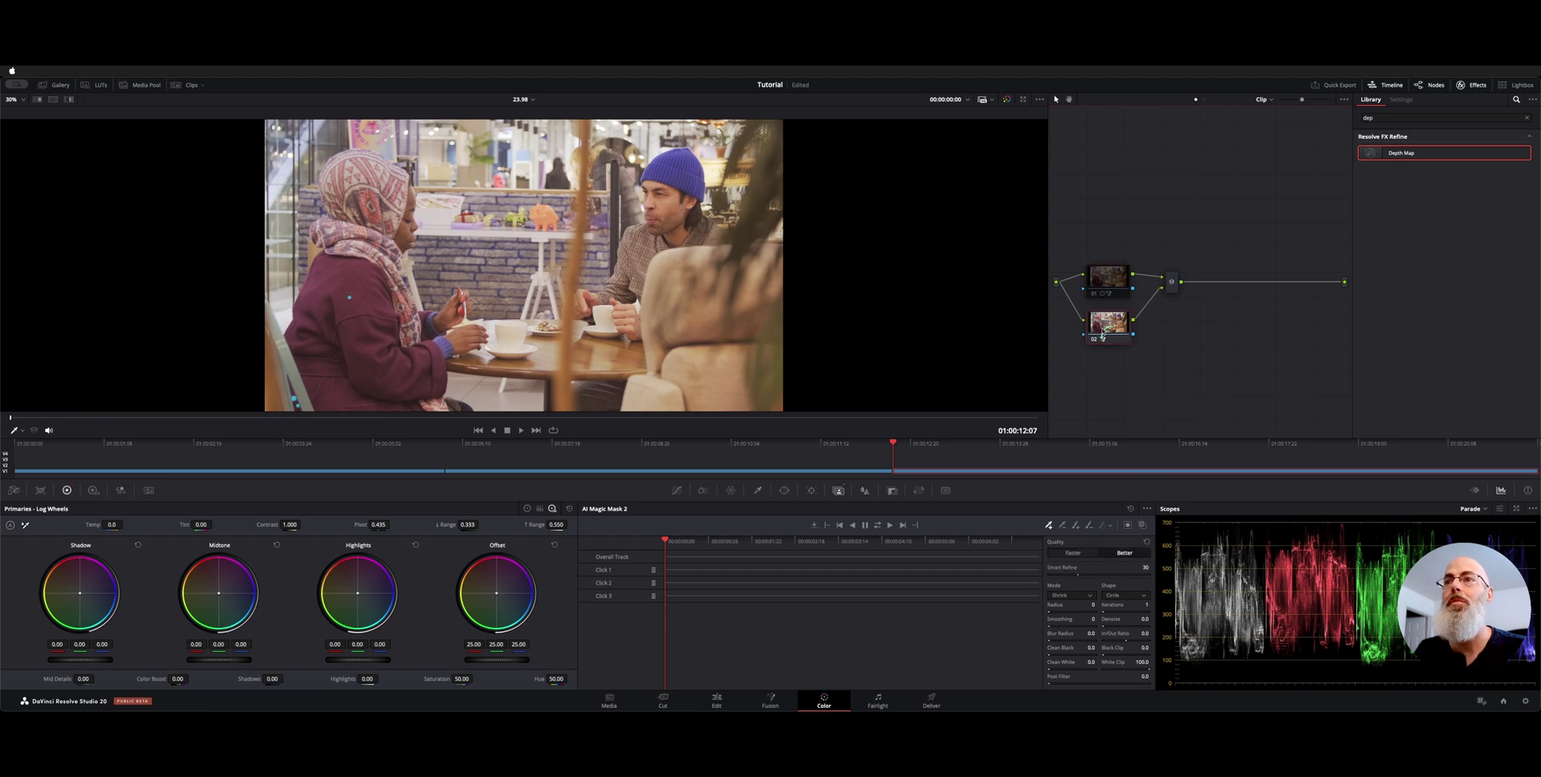
pyautogui.click(1142, 525)
pyautogui.click(1142, 525)
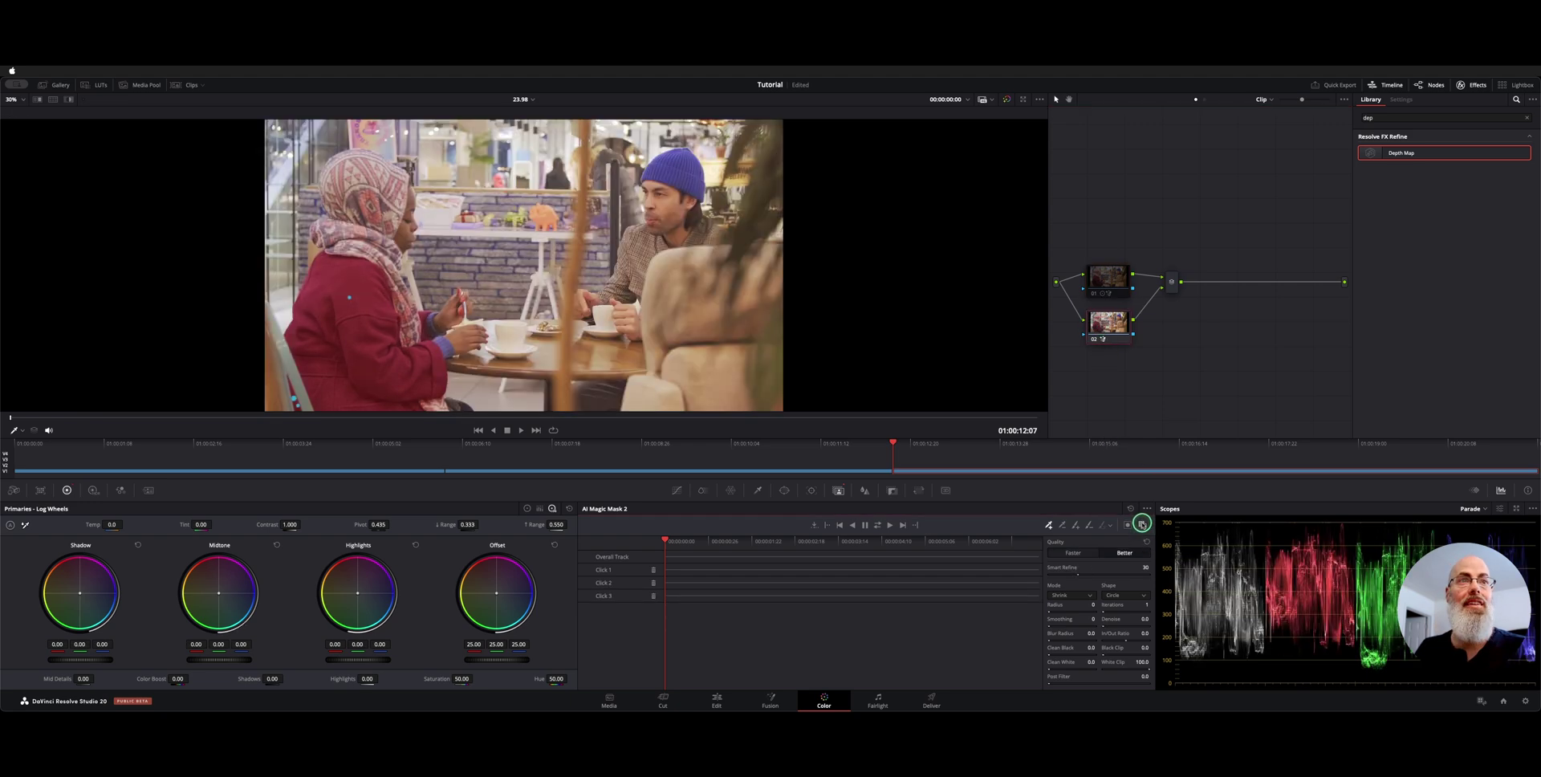
pyautogui.click(1142, 525)
pyautogui.click(1142, 525)
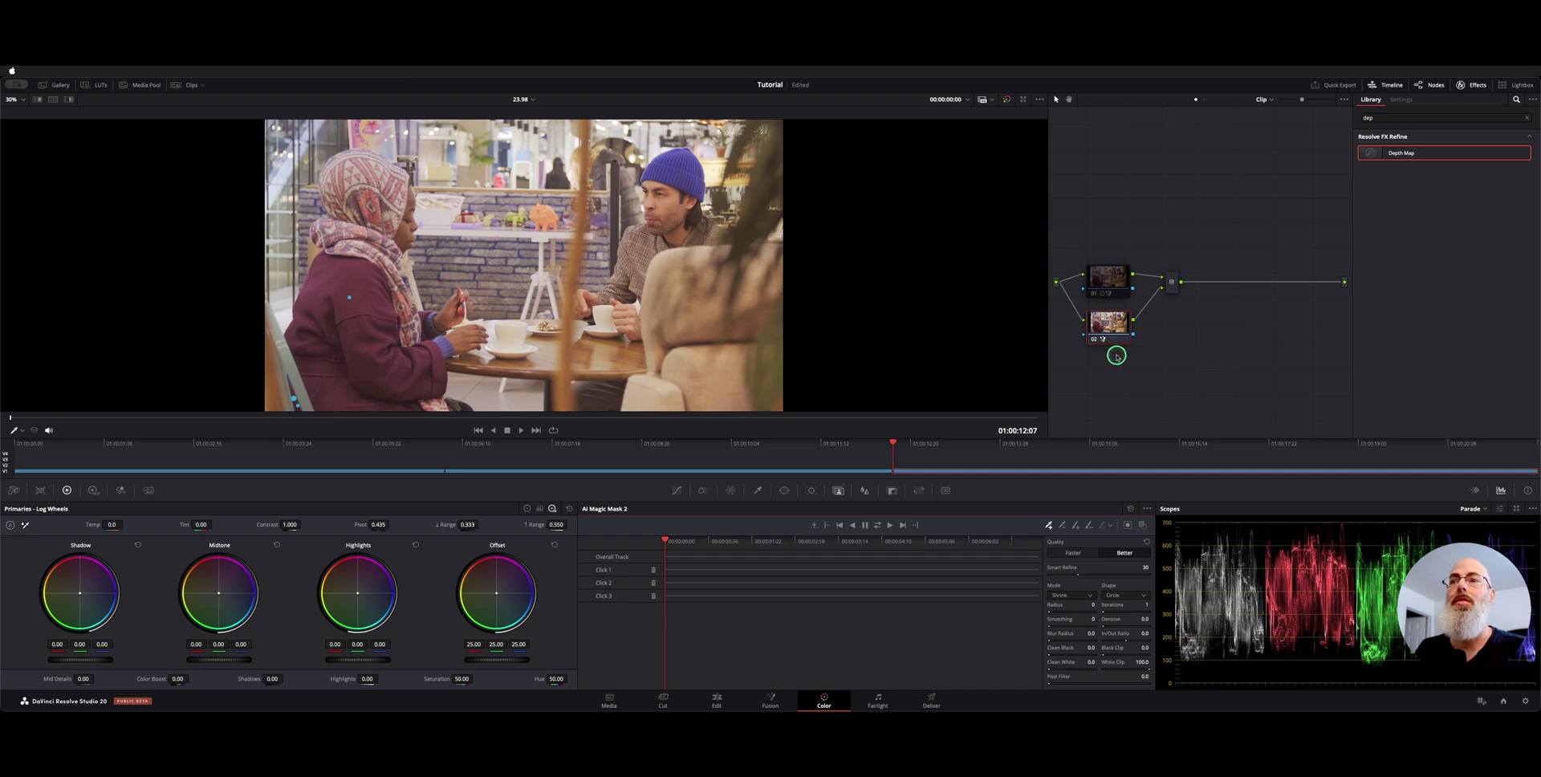
# - Re-enable the hat node with saturation 22.60, and use Color Wheels to set the coat node's gain to red 0.87, green 1.06, blue 0.74
pyautogui.click(1114, 287)
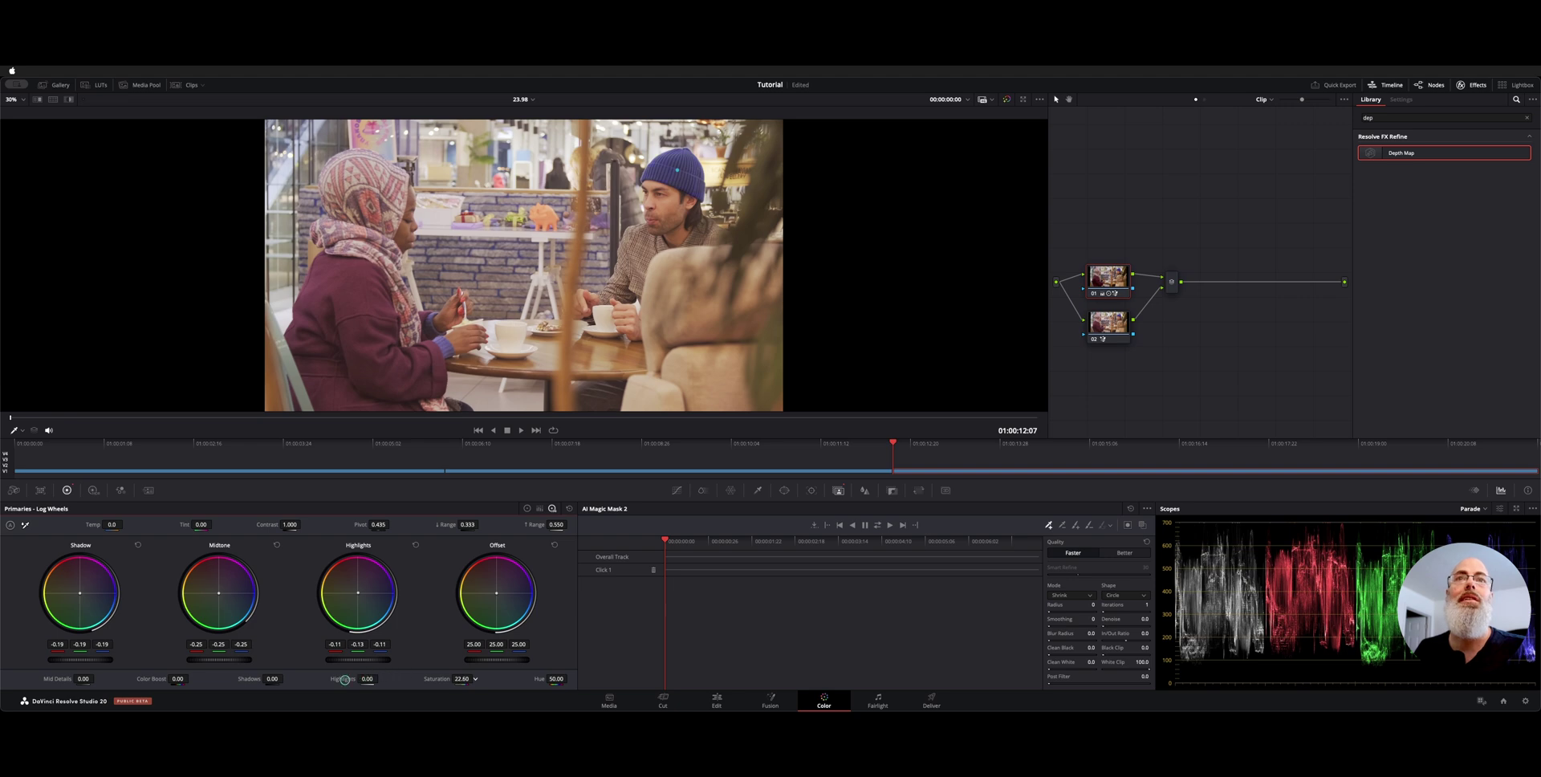
pyautogui.click(1123, 321)
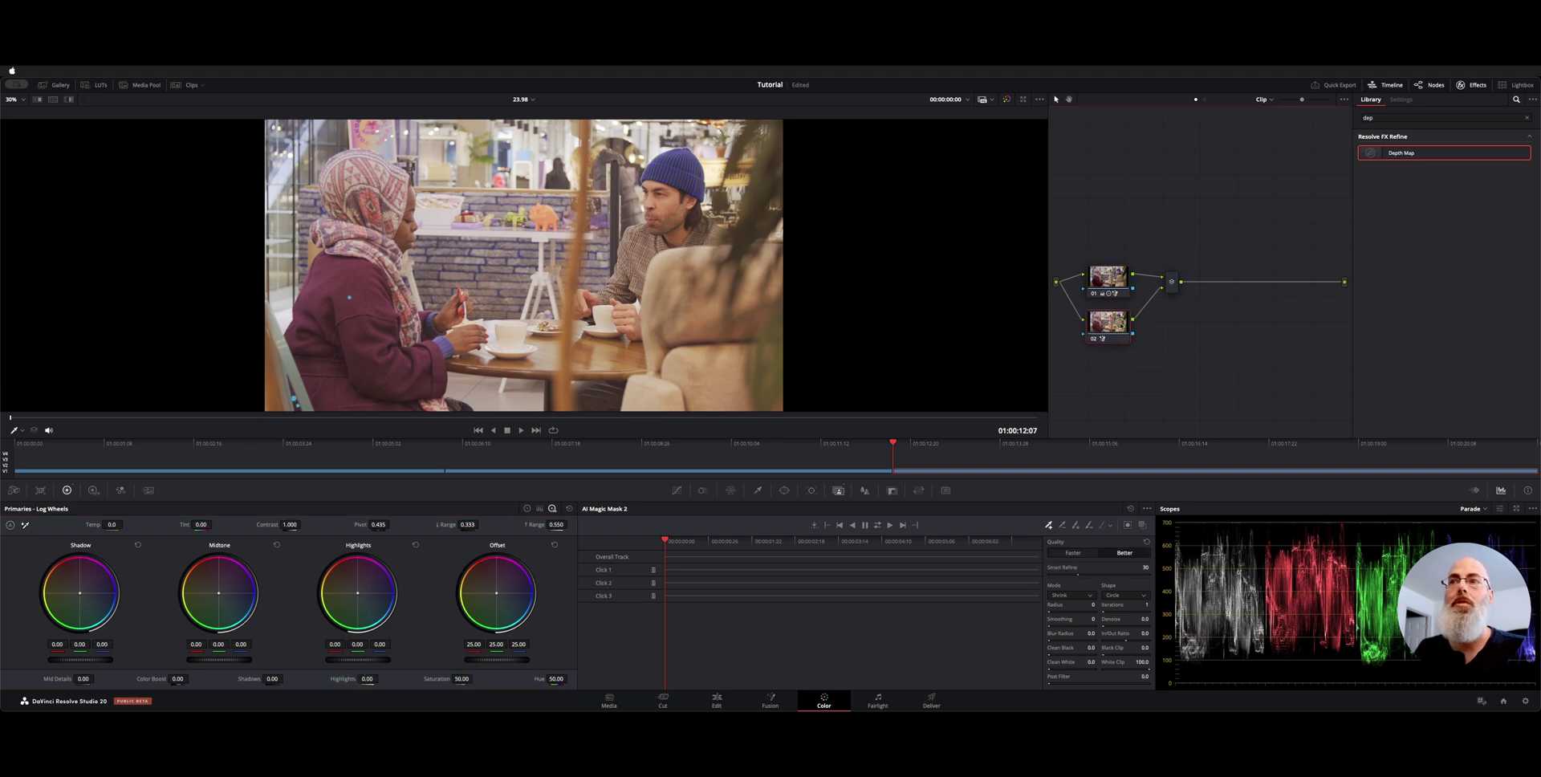
pyautogui.click(527, 508)
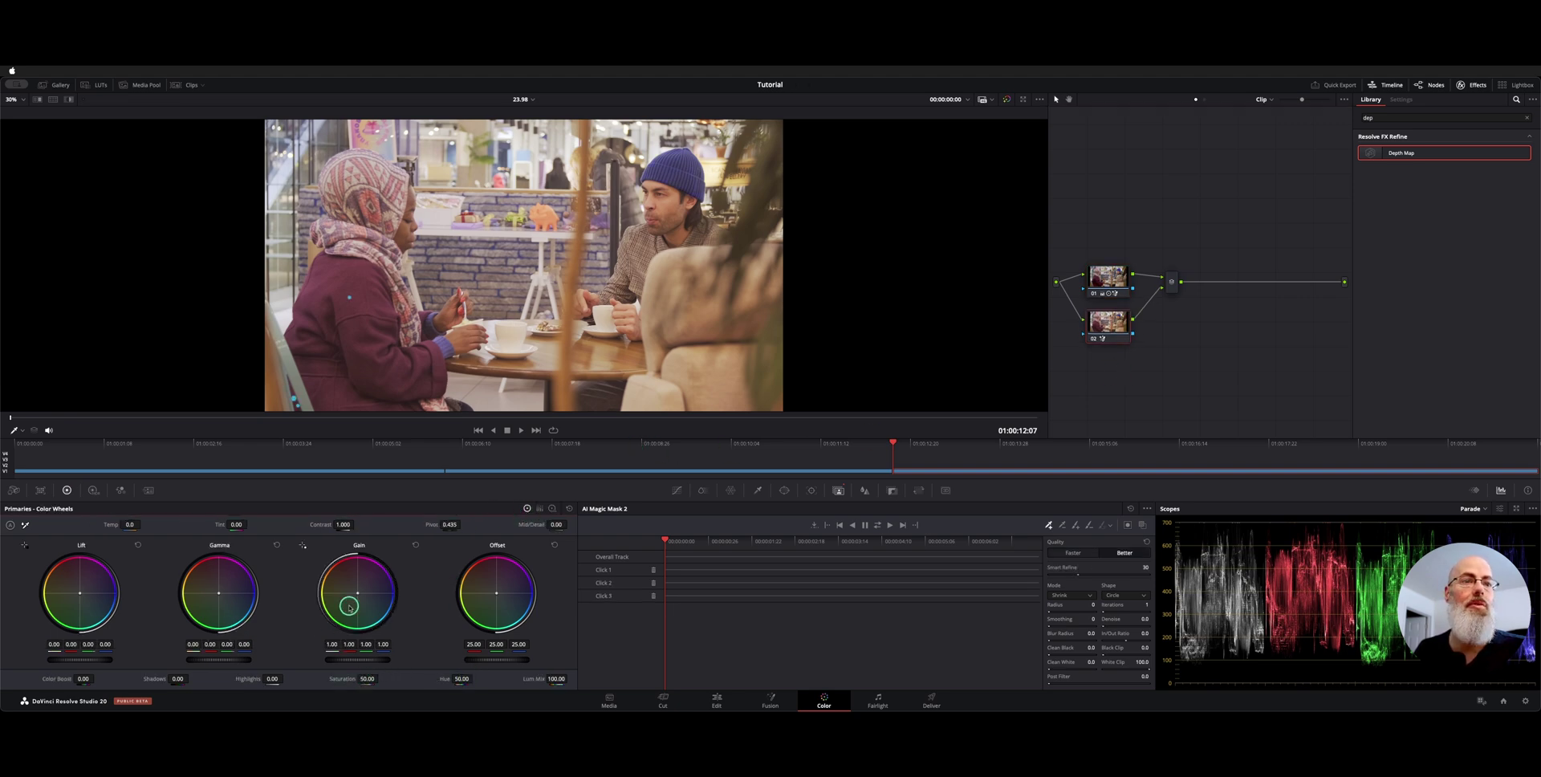
pyautogui.moveTo(361, 595); pyautogui.dragTo(317, 619)
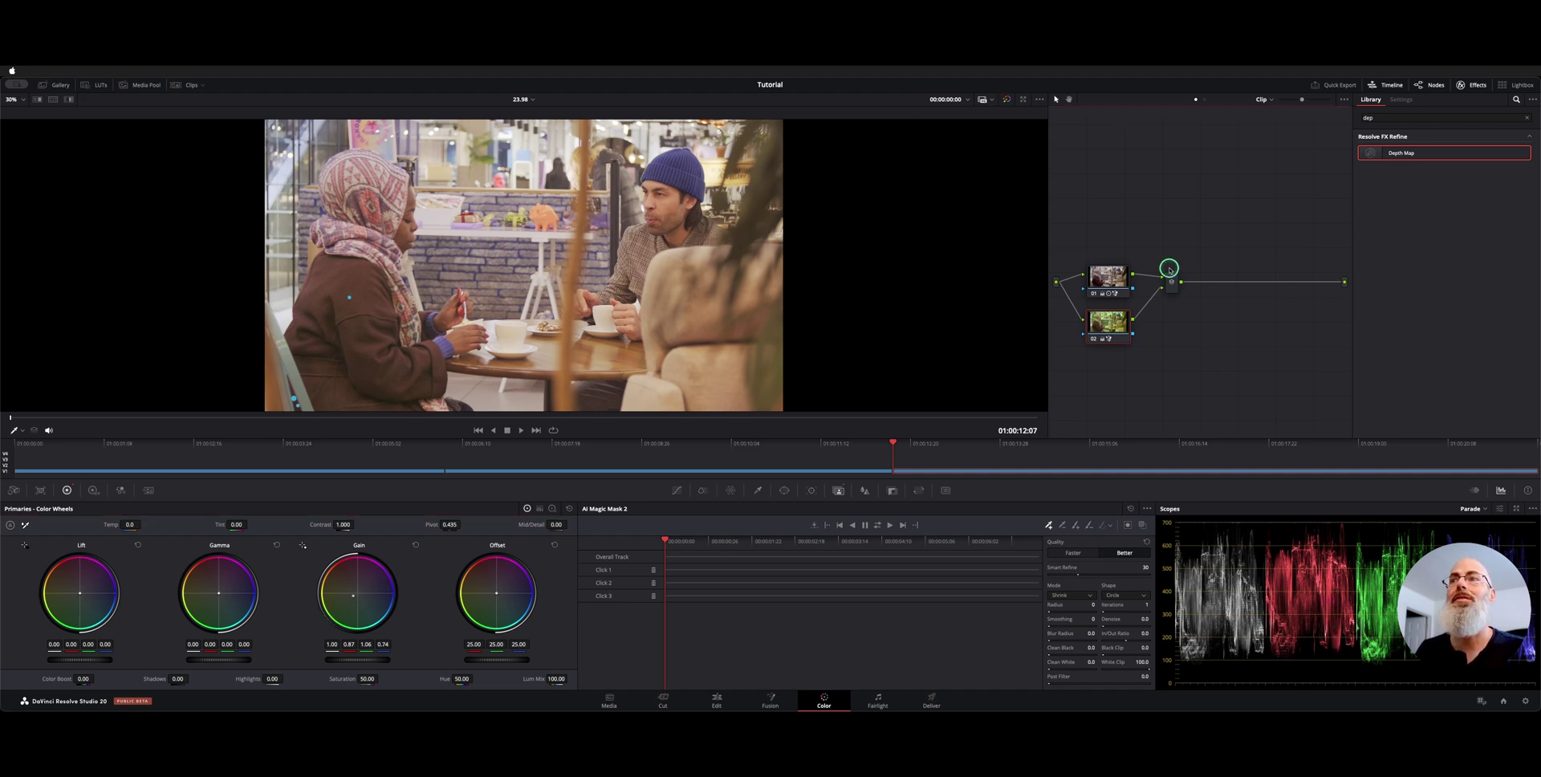
pyautogui.moveTo(1169, 269); pyautogui.dragTo(1185, 274)
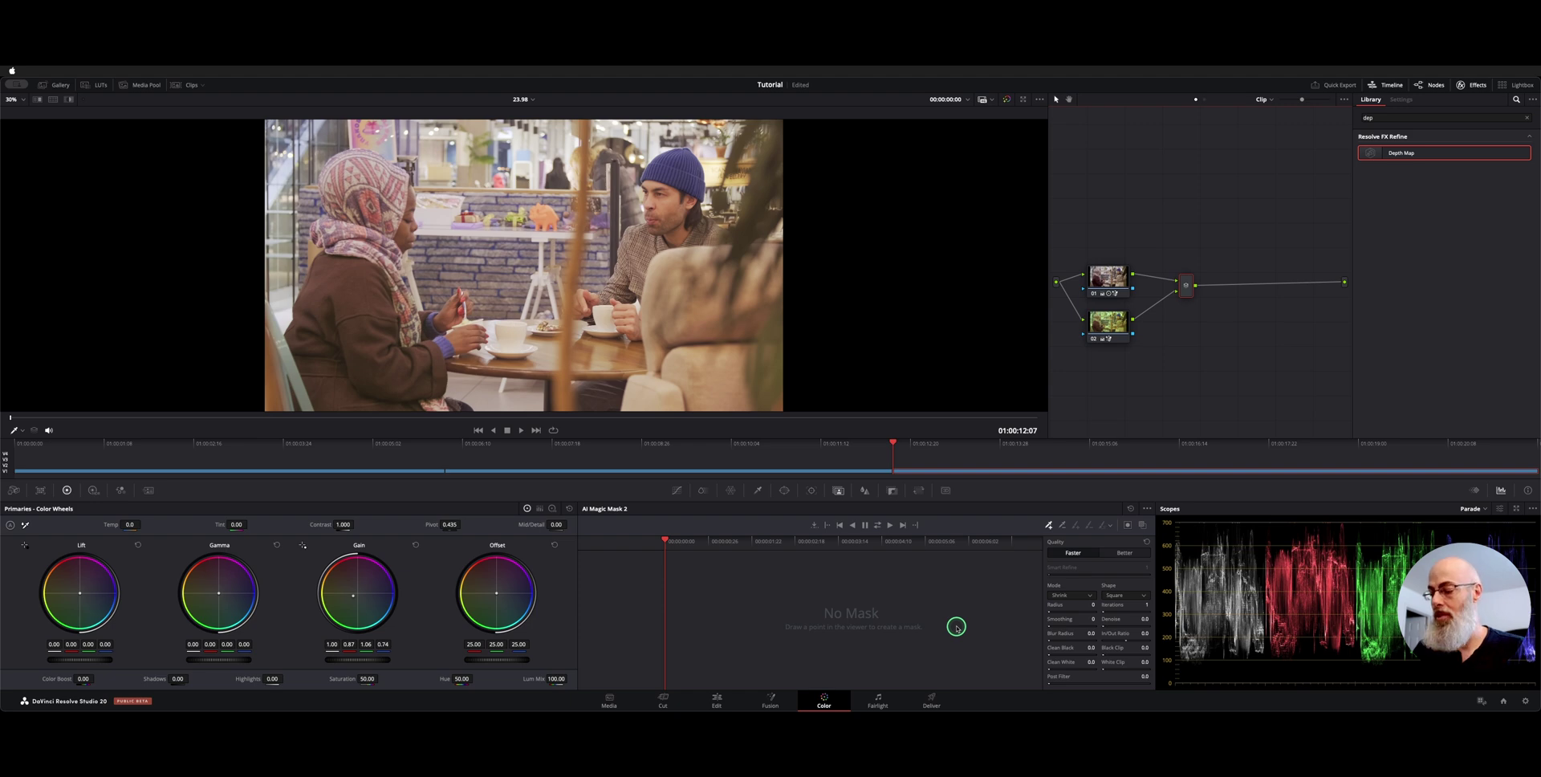